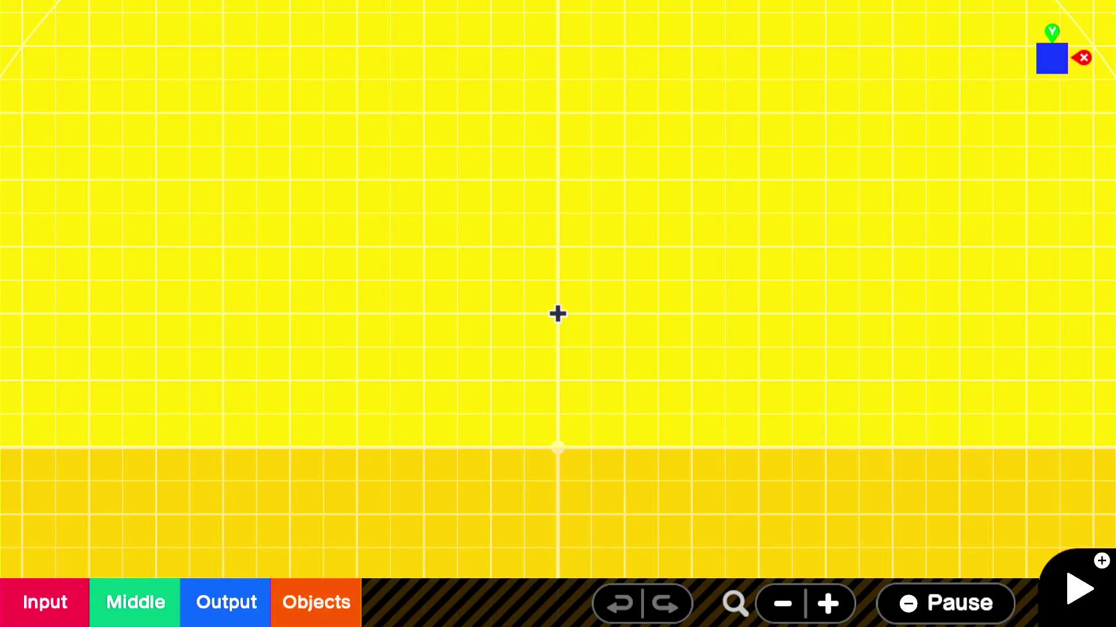
Step: Add a UFO character and position it at about X -0.50 m, Y 0.50 m
click(317, 622)
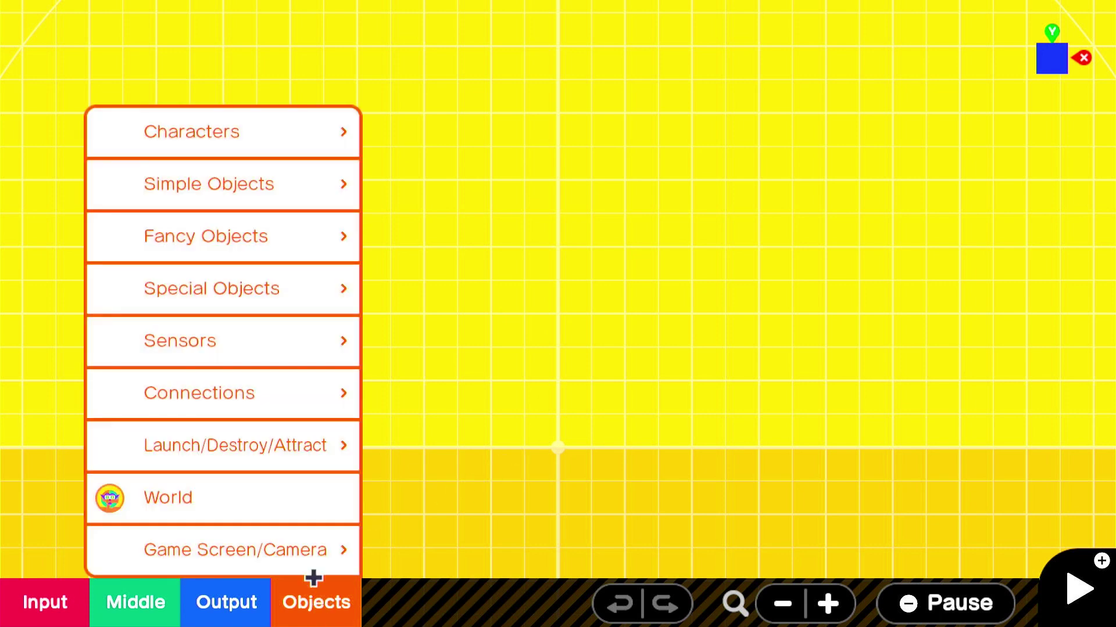
click(290, 118)
click(401, 236)
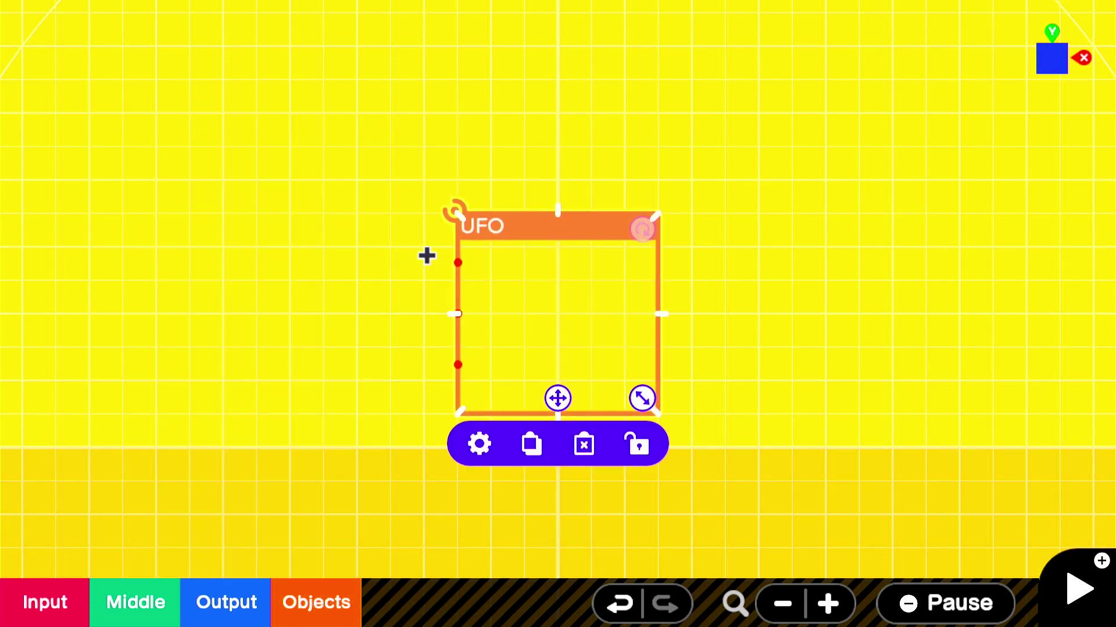
drag(563, 342, 485, 385)
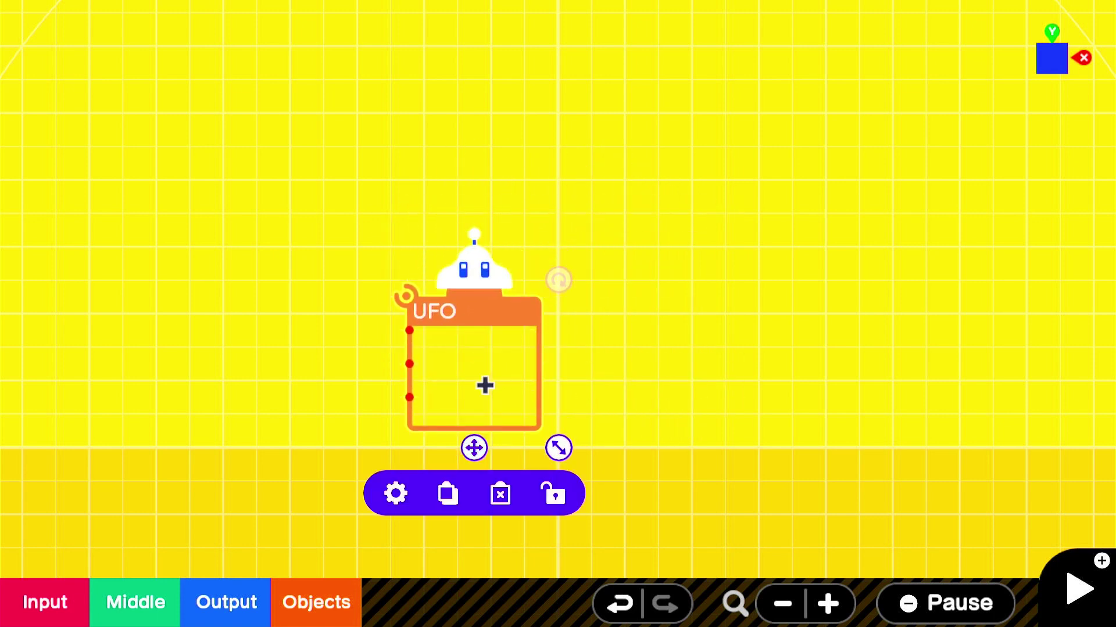
Step: Add a left-stick Up/Down input beside the UFO, connect it to the UFO's first input port and test-play the game
click(23, 622)
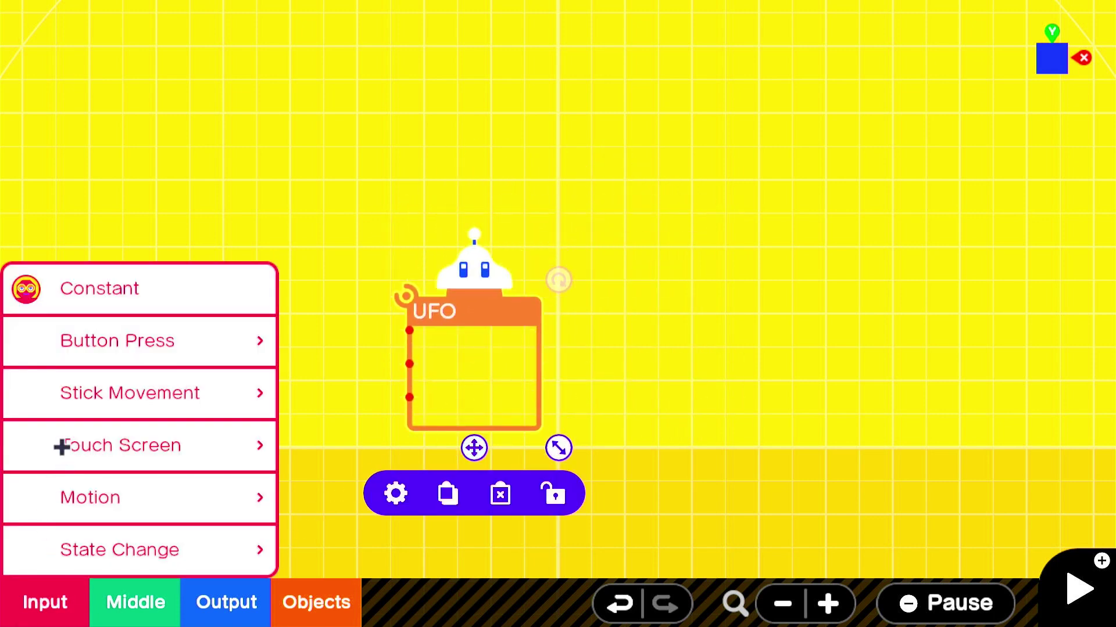
mouse_move(65, 404)
mouse_move(363, 408)
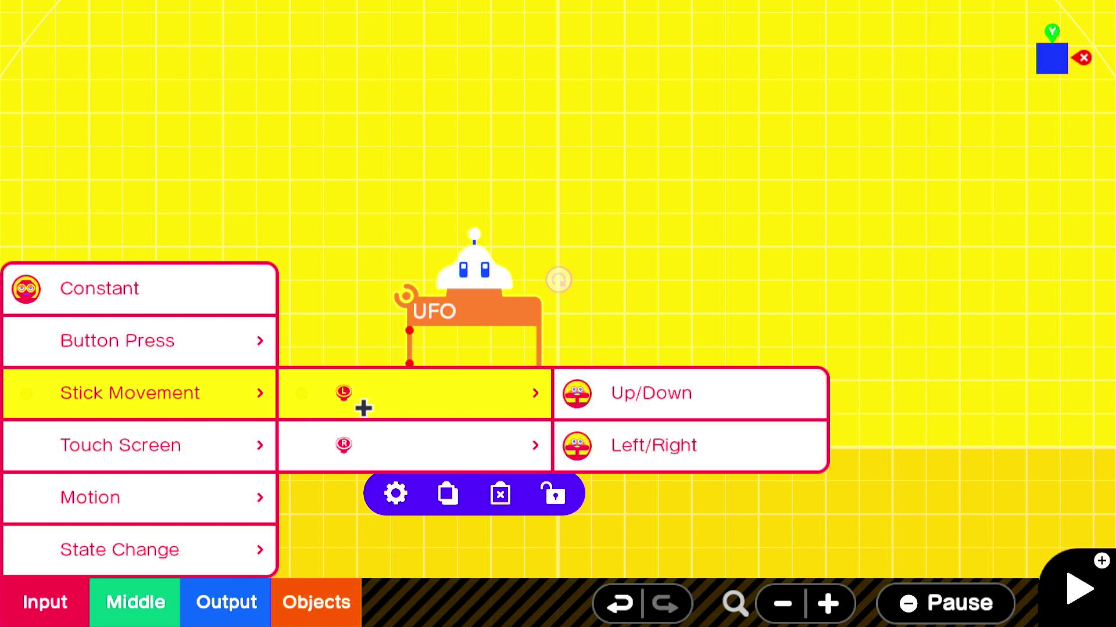
click(652, 411)
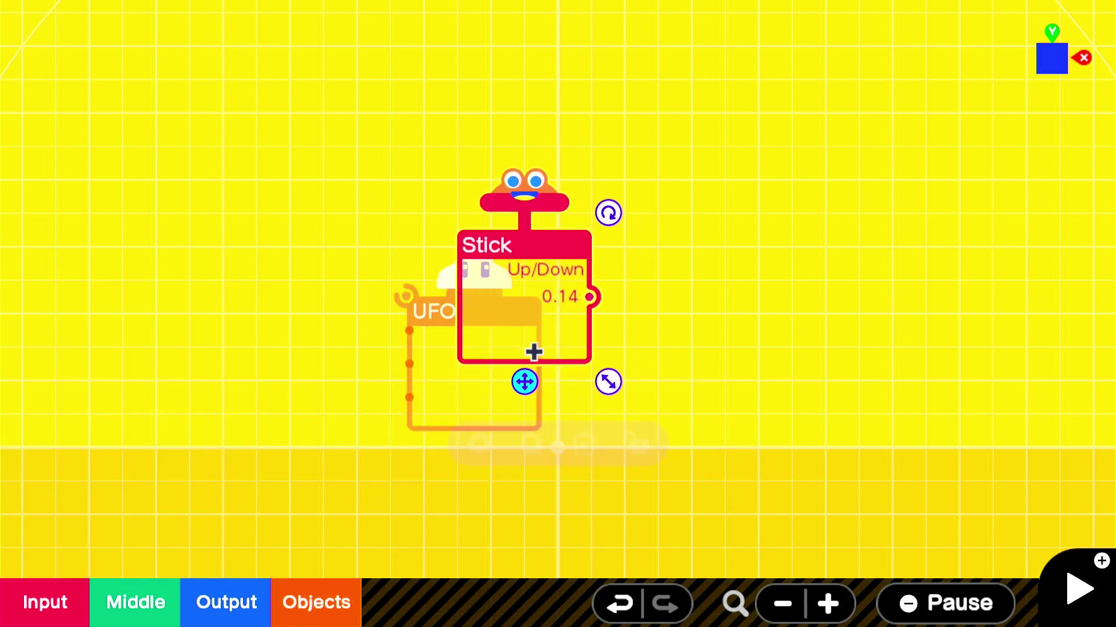
click(283, 327)
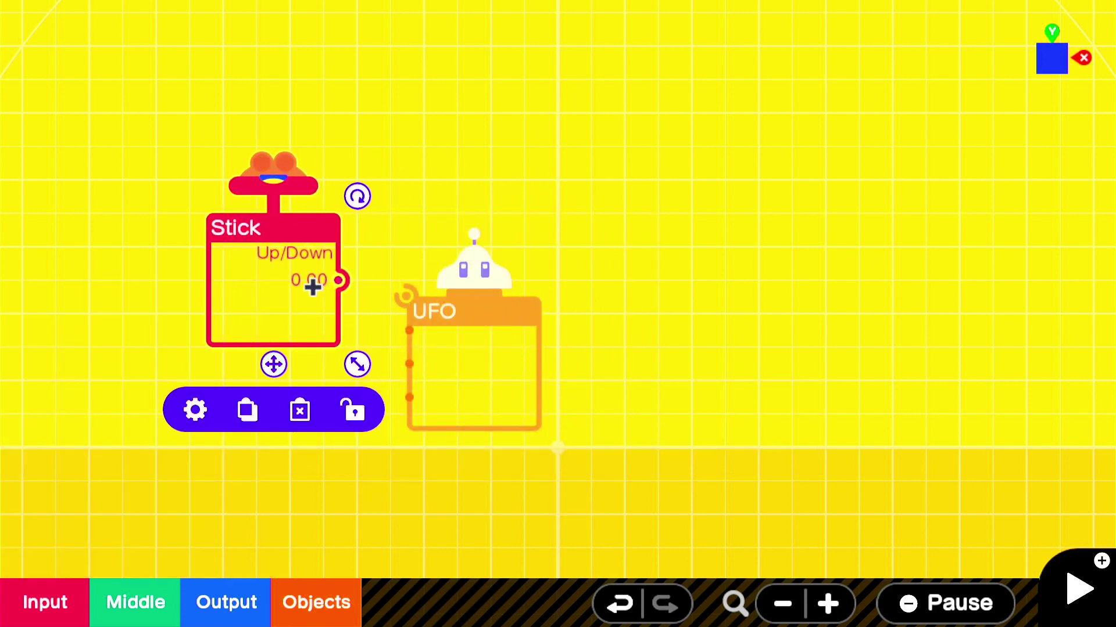
drag(336, 281, 418, 364)
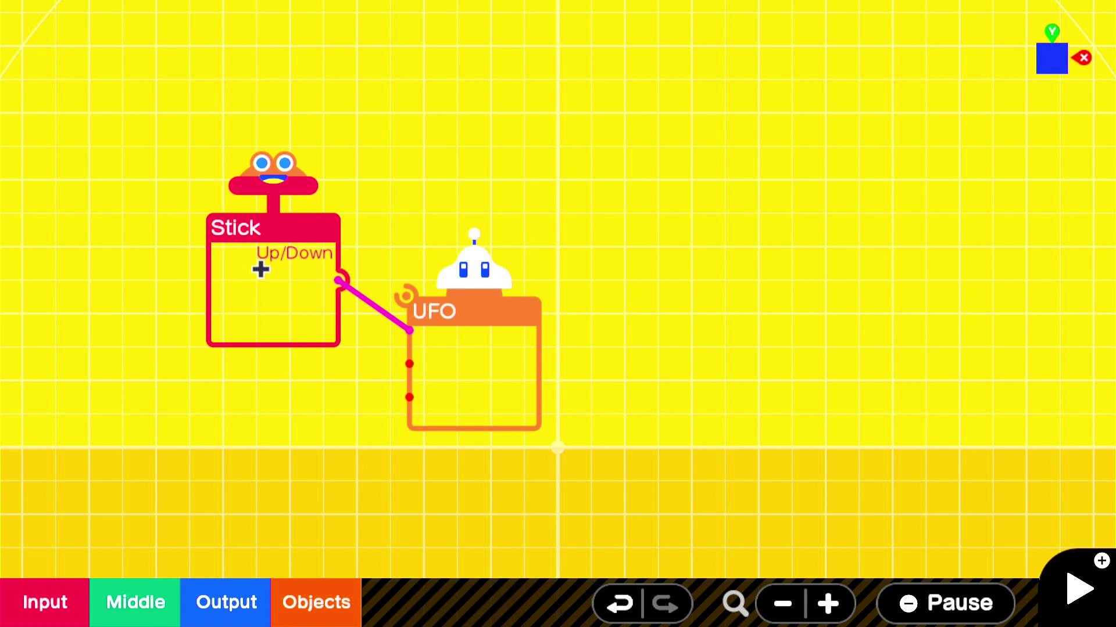
key(plus)
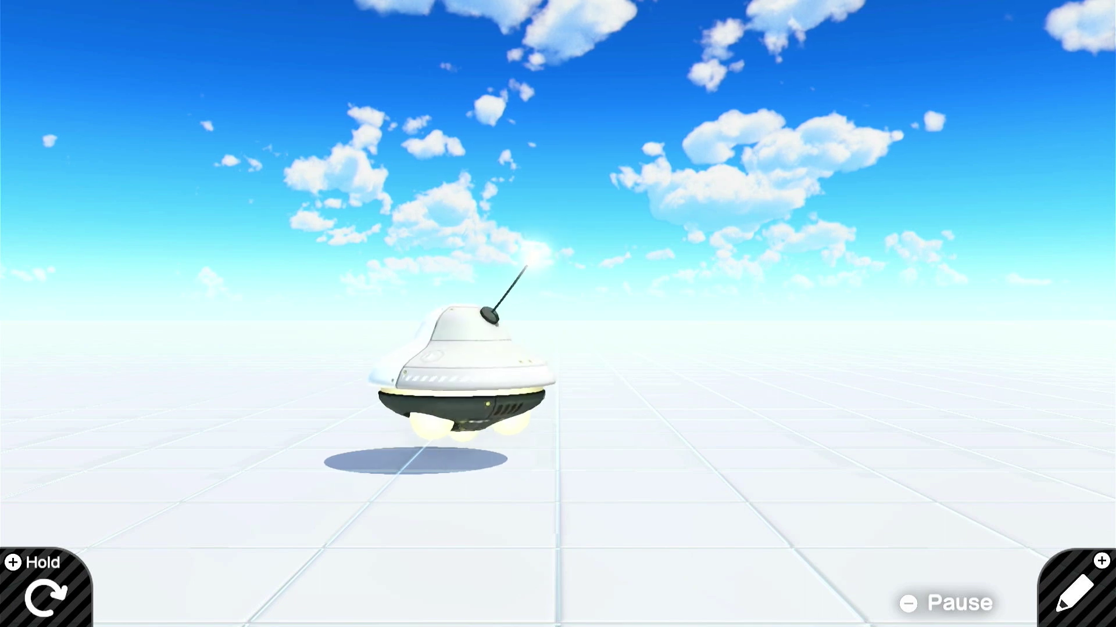
key(plus)
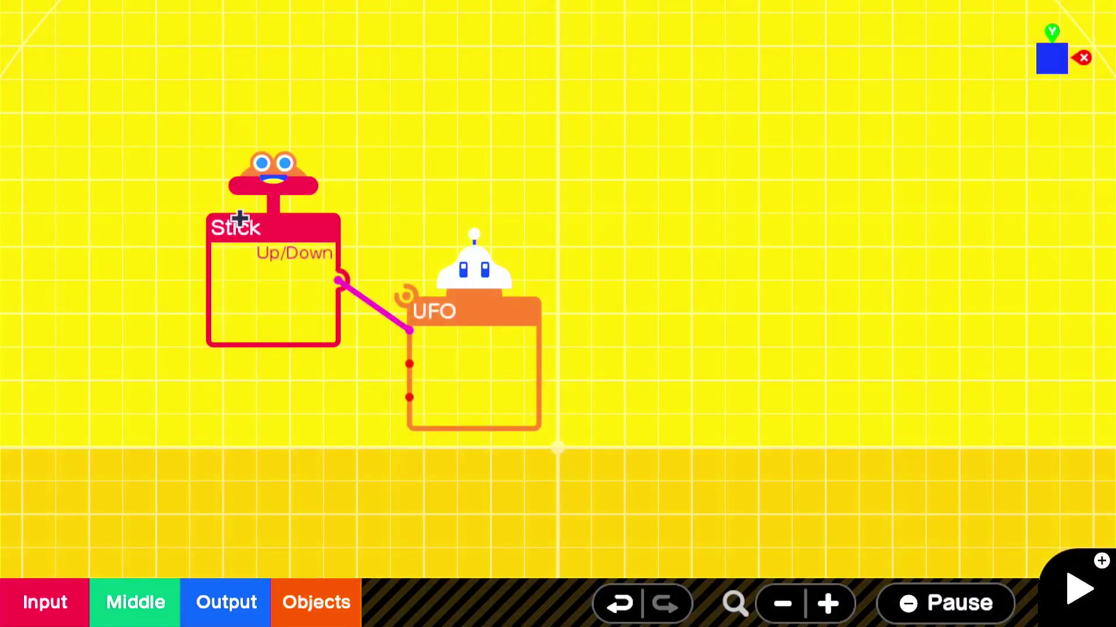
Step: Add a left-stick Left/Right input below the first stick, connect it to the UFO's second port and test-play the game
click(42, 583)
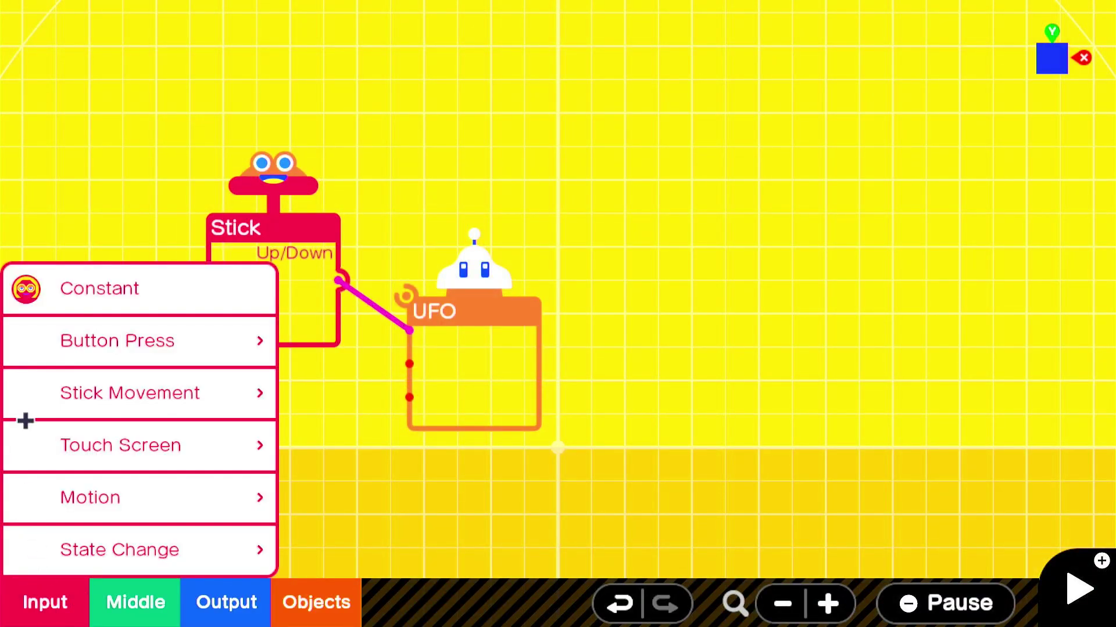
mouse_move(28, 399)
mouse_move(356, 399)
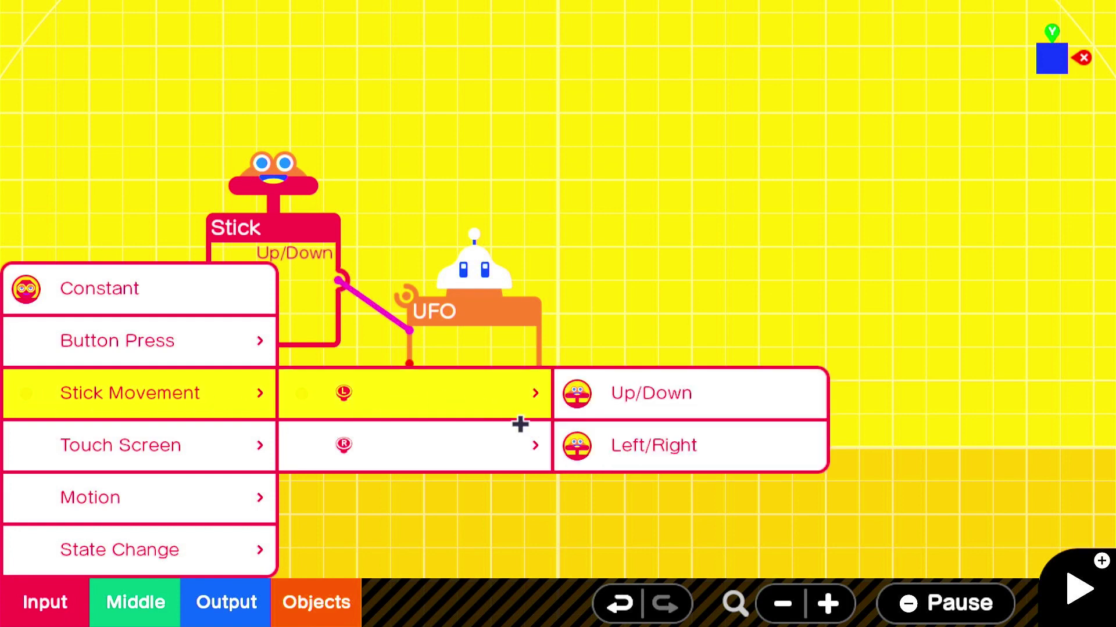
click(668, 456)
mouse_move(592, 354)
mouse_down()
mouse_move(309, 448)
mouse_move(312, 411)
mouse_move(413, 384)
mouse_up()
key(plus)
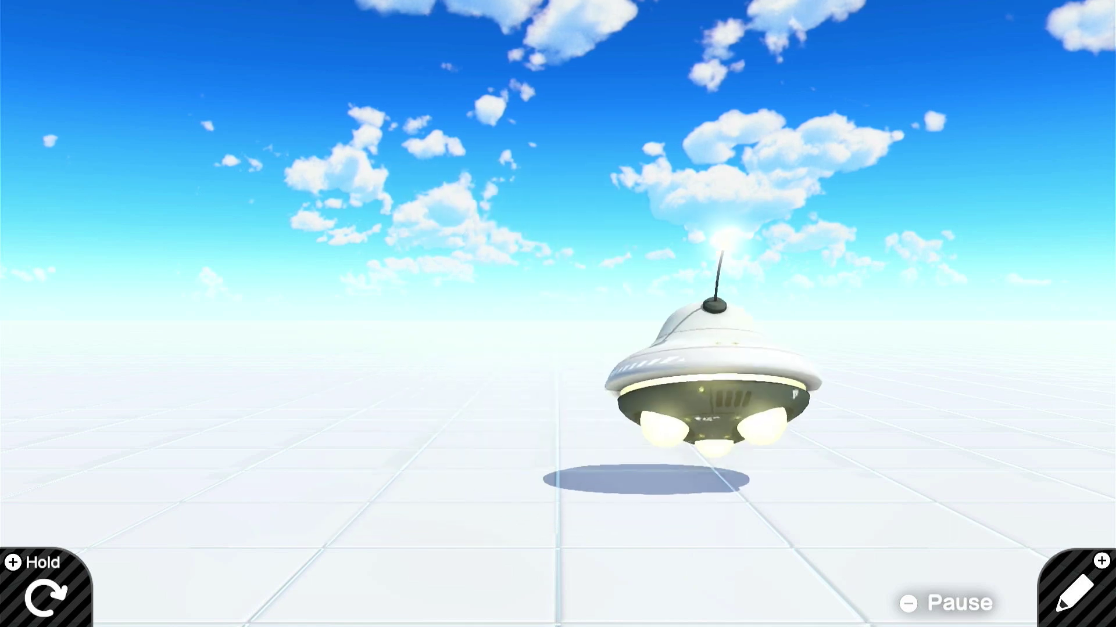
key(plus)
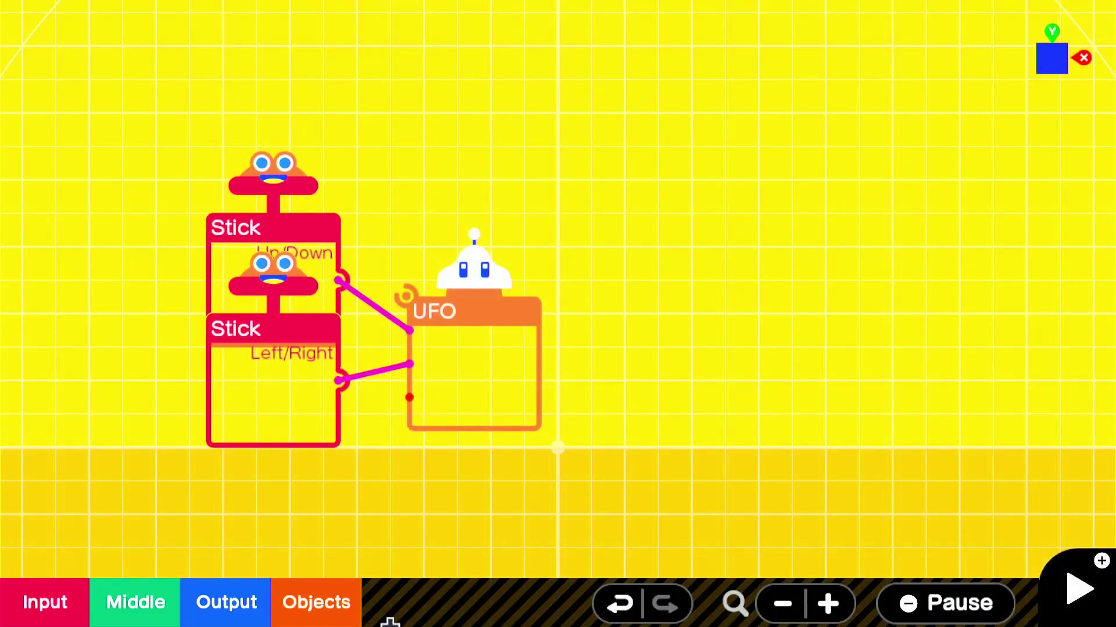
Step: Add a Camera above the UFO, link its connection point to the UFO's and test-play the game
click(337, 604)
mouse_move(324, 543)
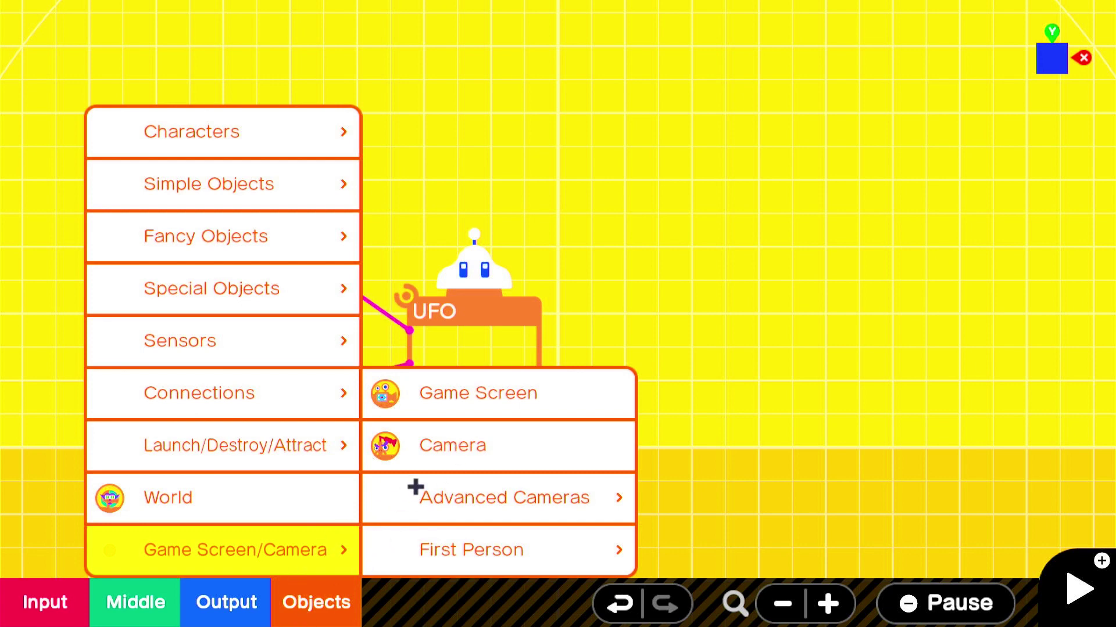
click(444, 458)
drag(561, 207, 491, 156)
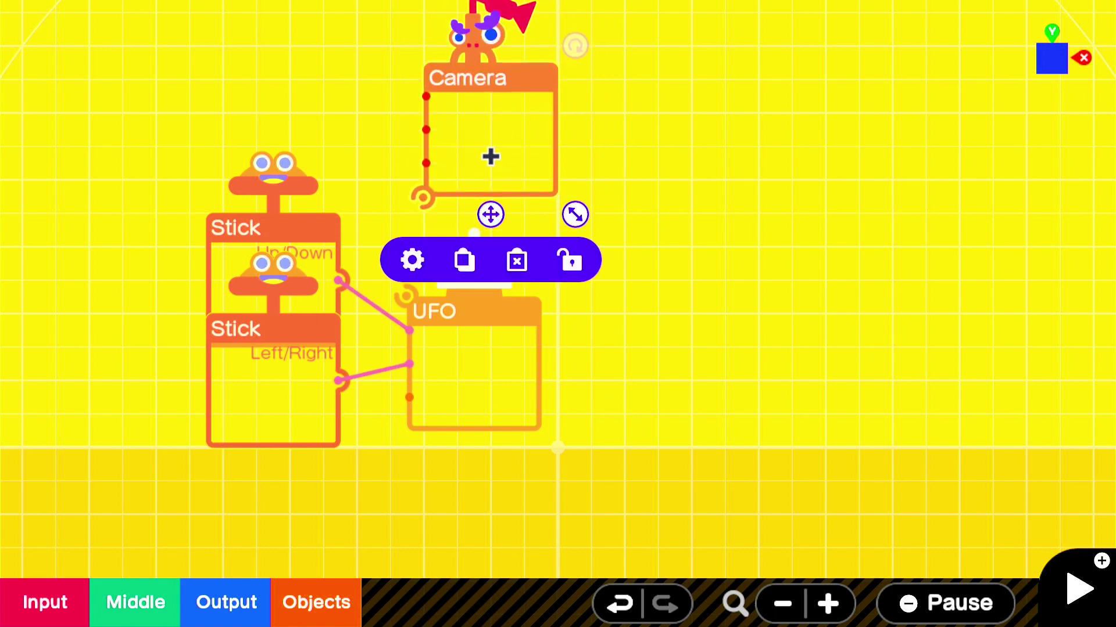
click(488, 156)
drag(423, 196, 409, 292)
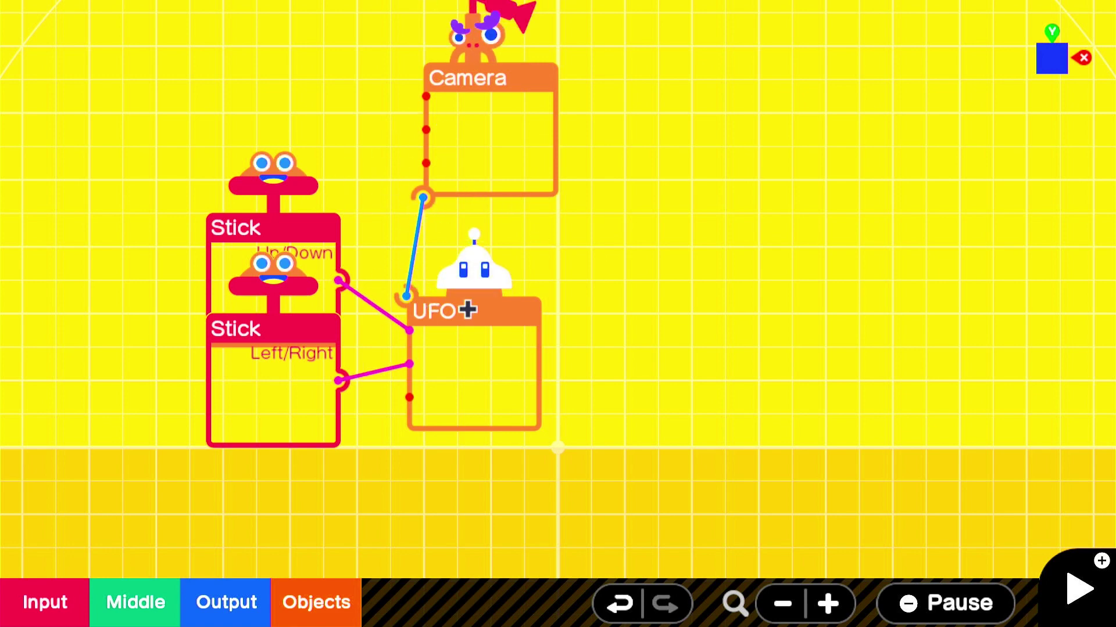
key(plus)
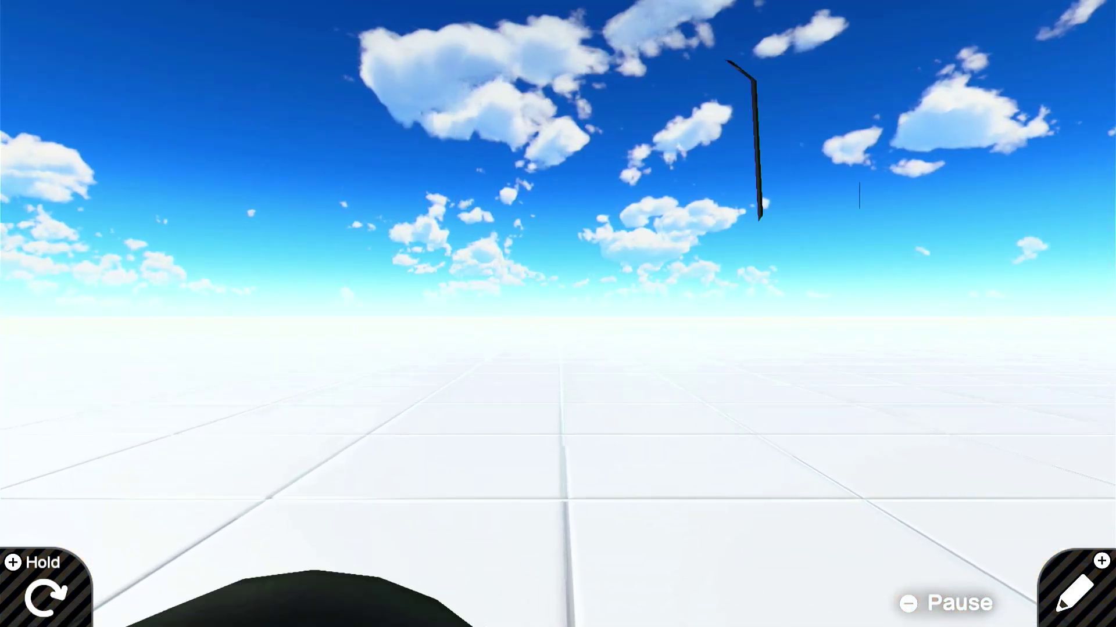
key(plus)
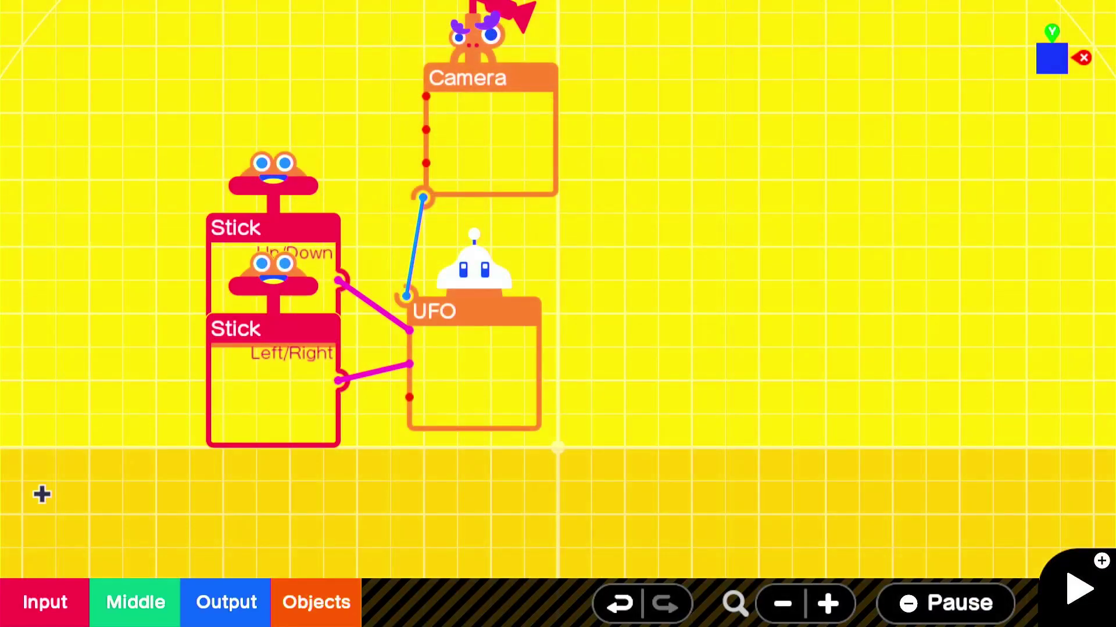
Step: Turn off the UFO's Visible property and test-play the game
click(480, 378)
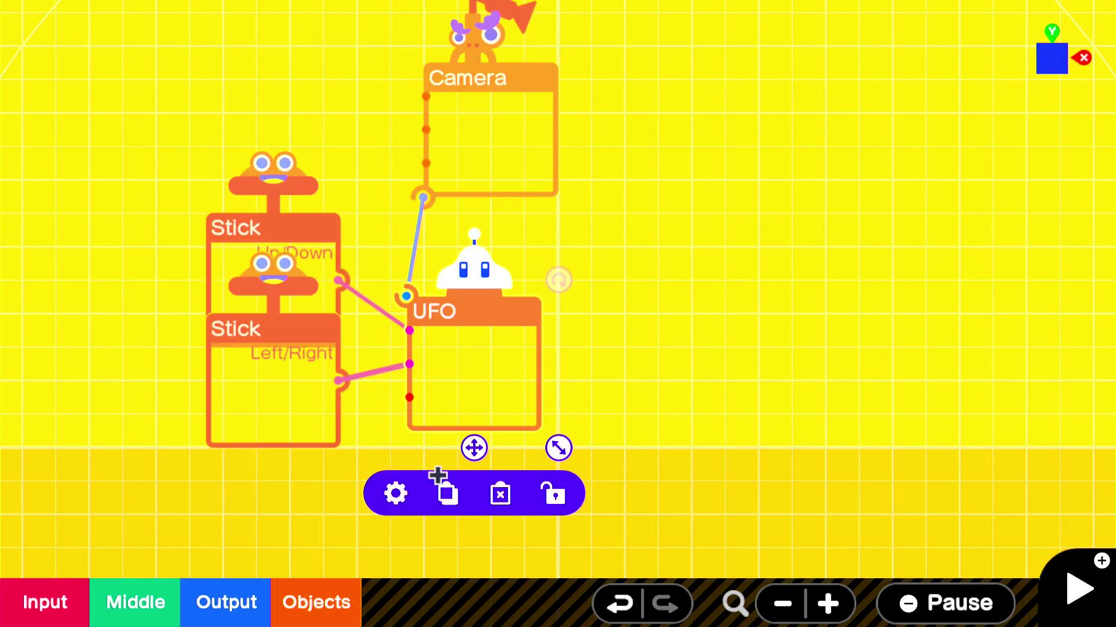
click(397, 495)
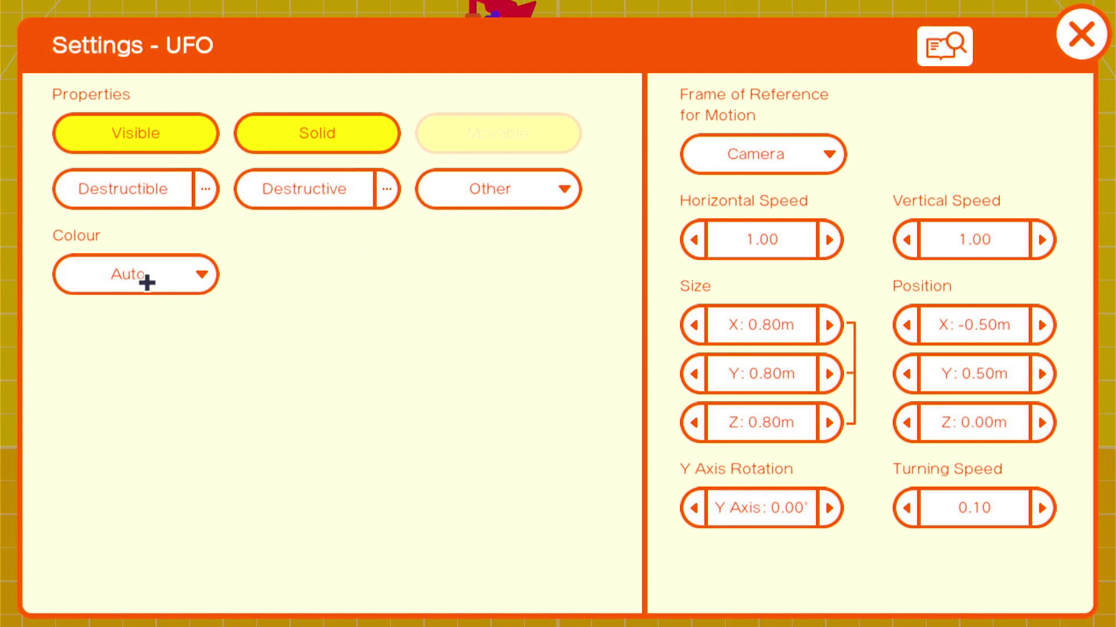
click(150, 122)
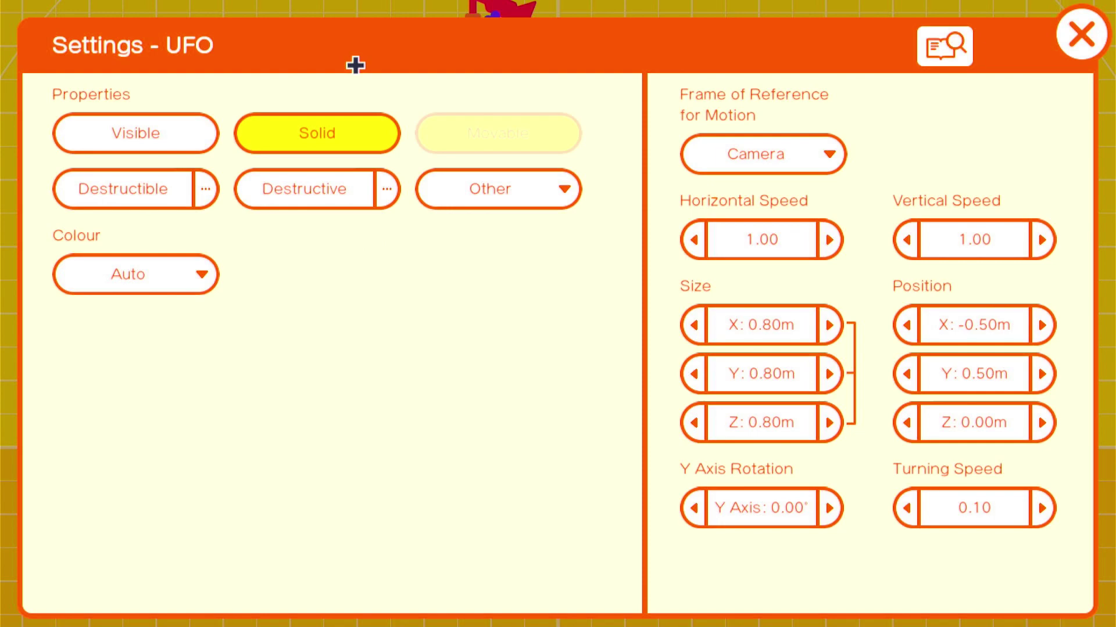
click(1080, 35)
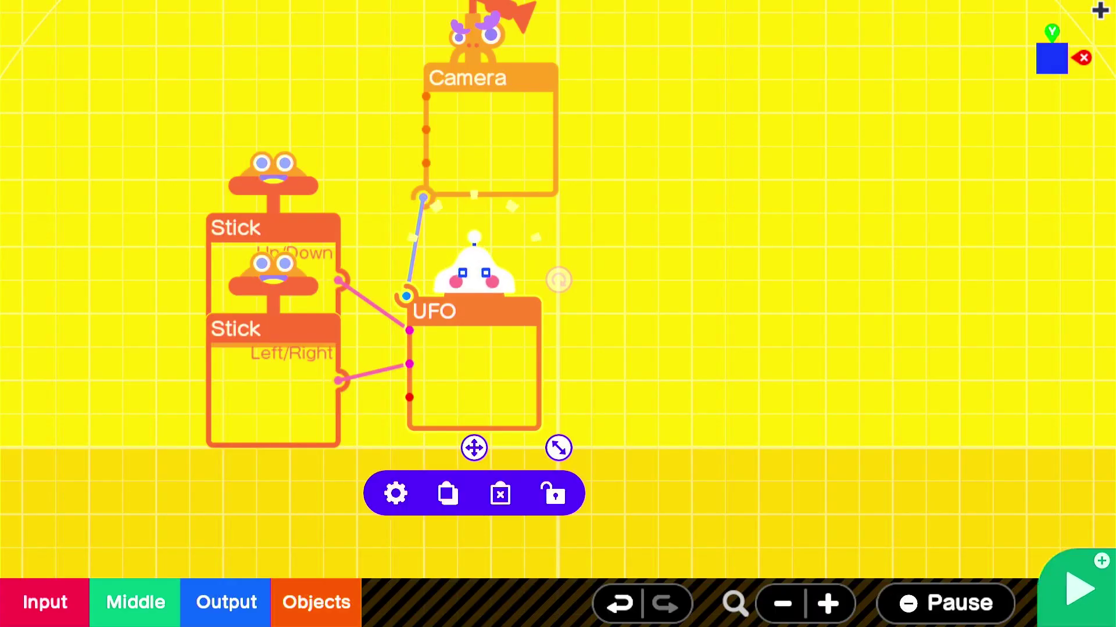
key(plus)
key(plus)
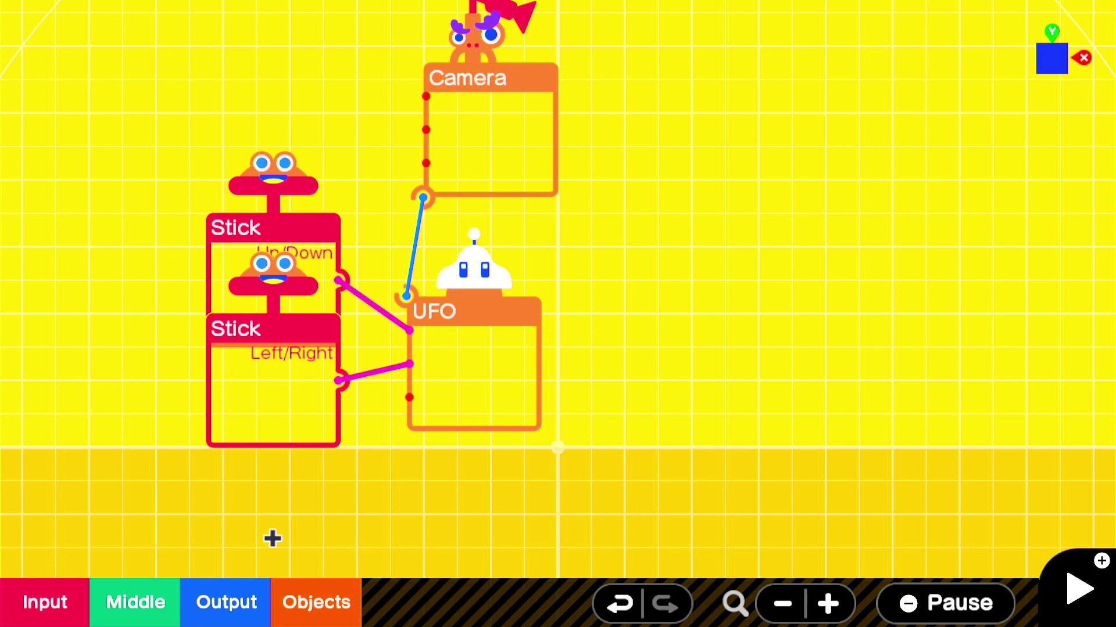
Step: In the top-down view, add a Box about 0.40 m by 2.20 m and place it at about X -1.50 m, Z 0.00 m
click(1081, 42)
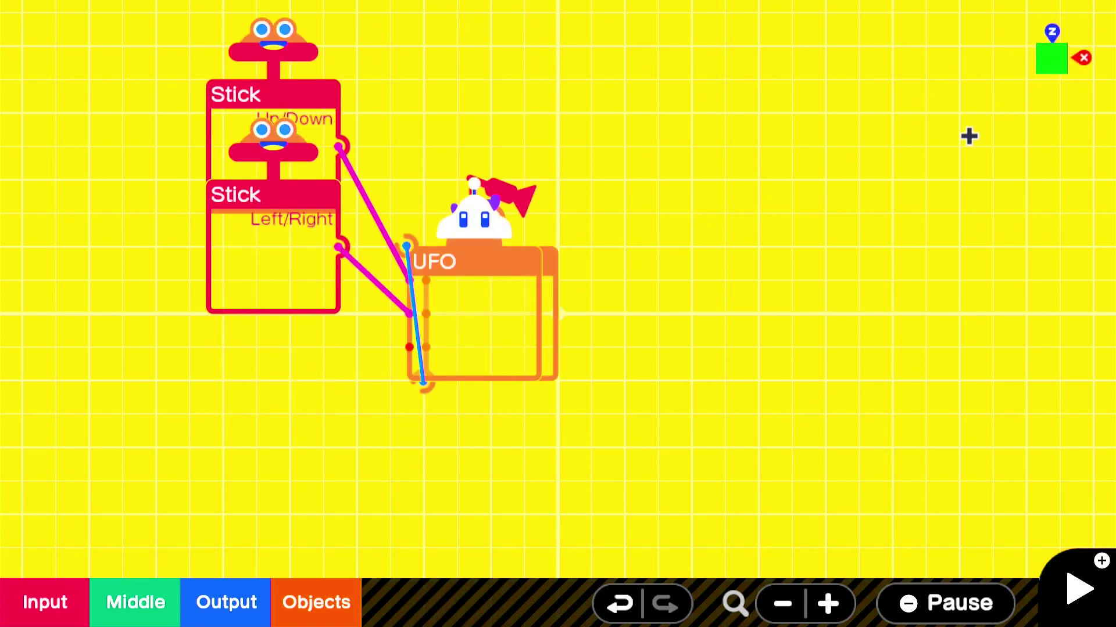
click(351, 610)
click(316, 183)
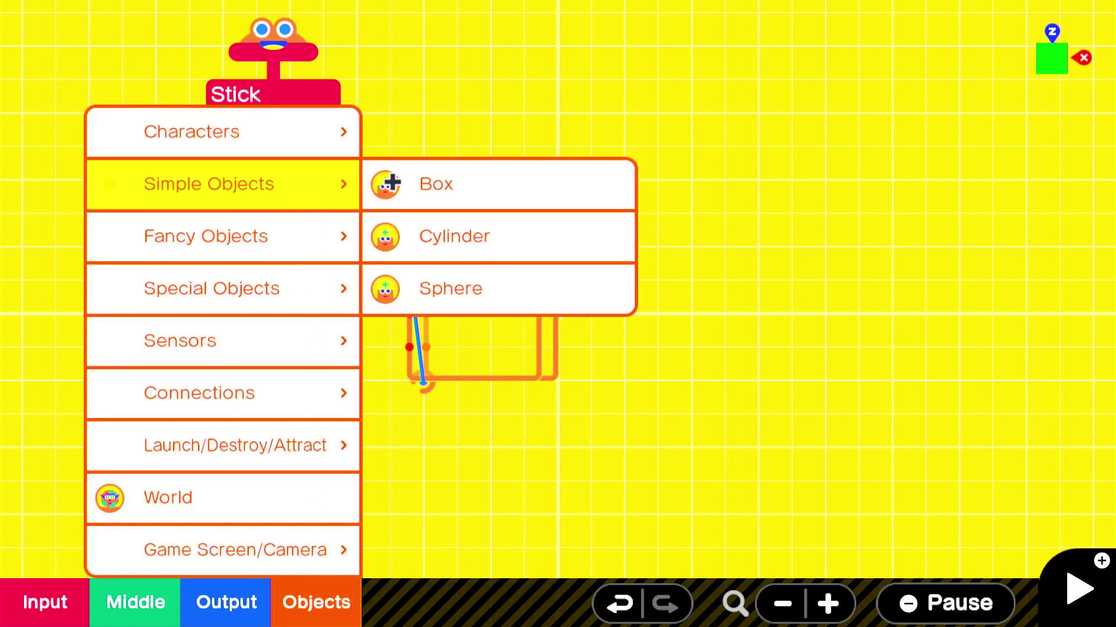
click(408, 180)
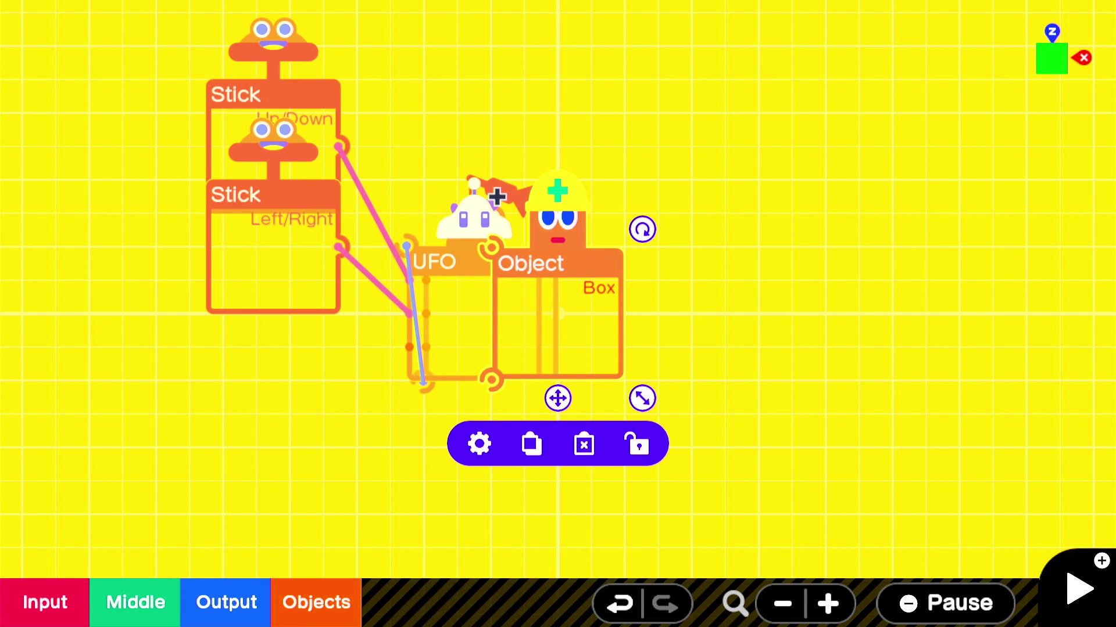
drag(642, 406, 608, 518)
drag(529, 506, 306, 515)
click(589, 477)
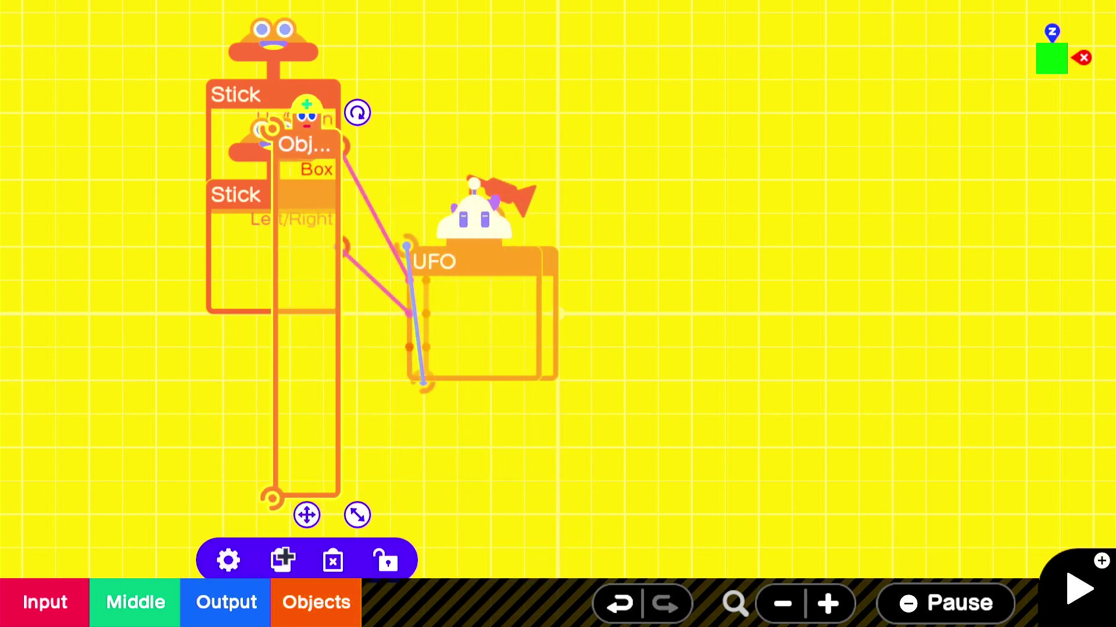
Step: Duplicate the long box, rotate the copy 90° about the Y axis and turn off its Movable property
click(286, 557)
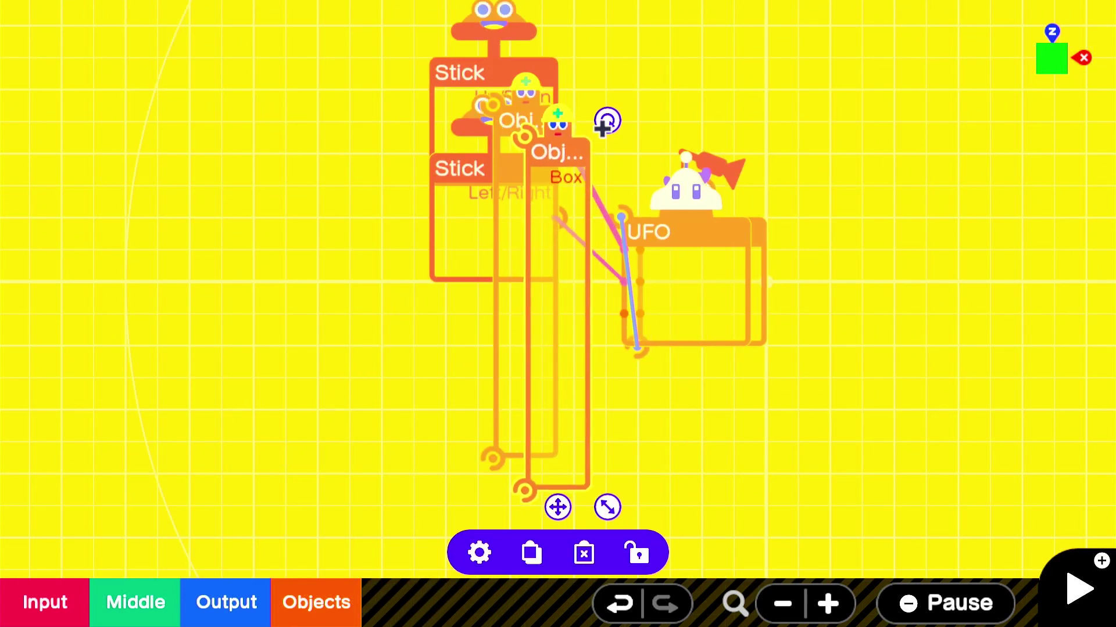
drag(601, 104, 740, 319)
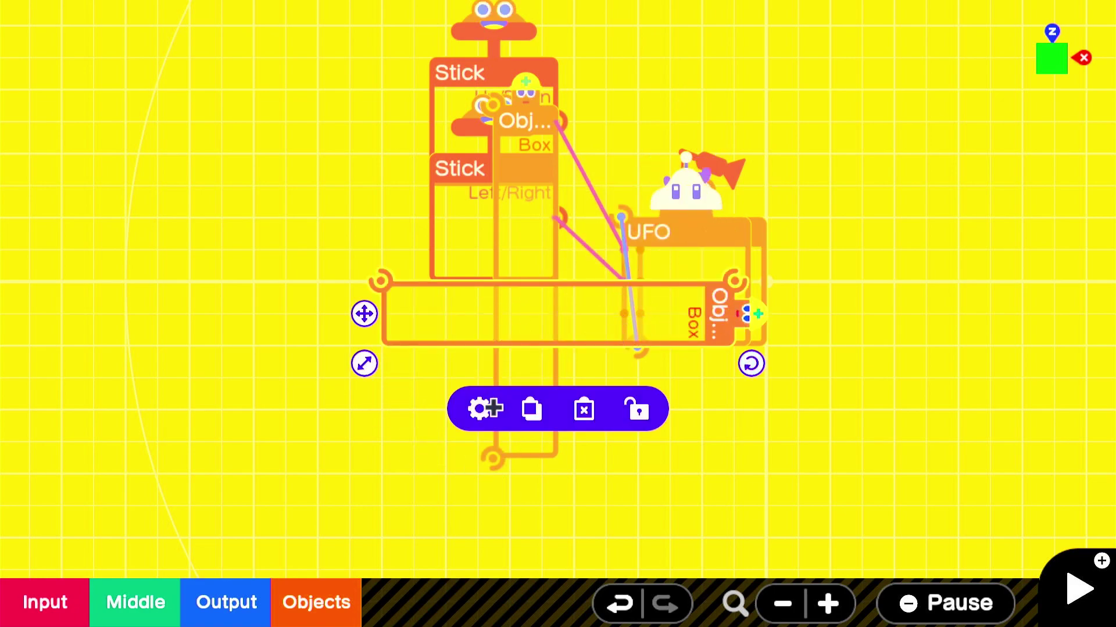
click(494, 408)
click(509, 227)
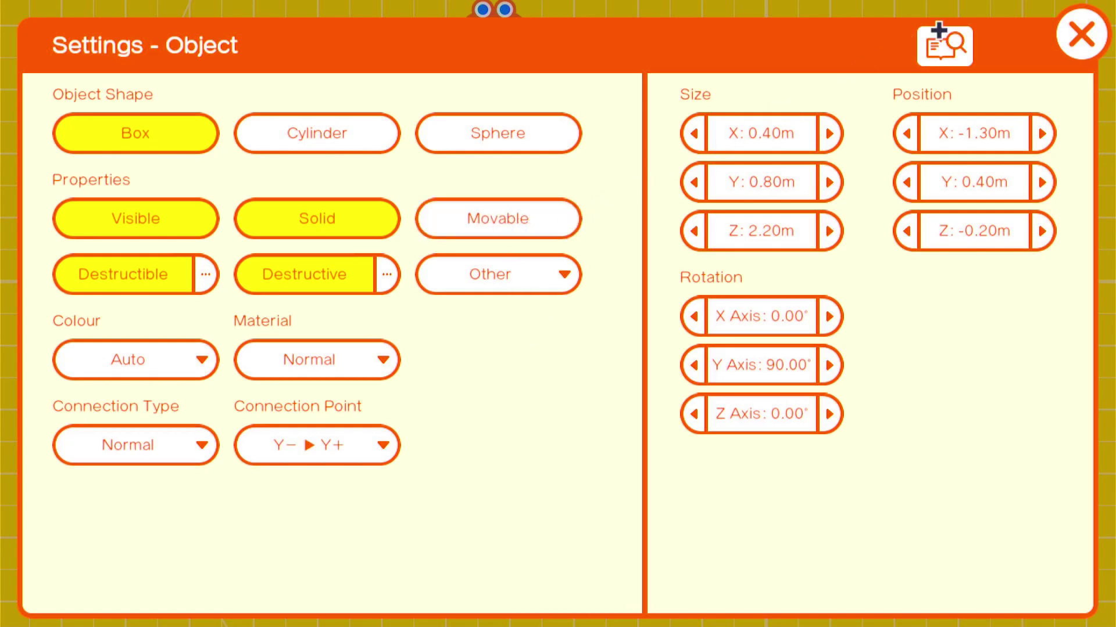
click(1079, 23)
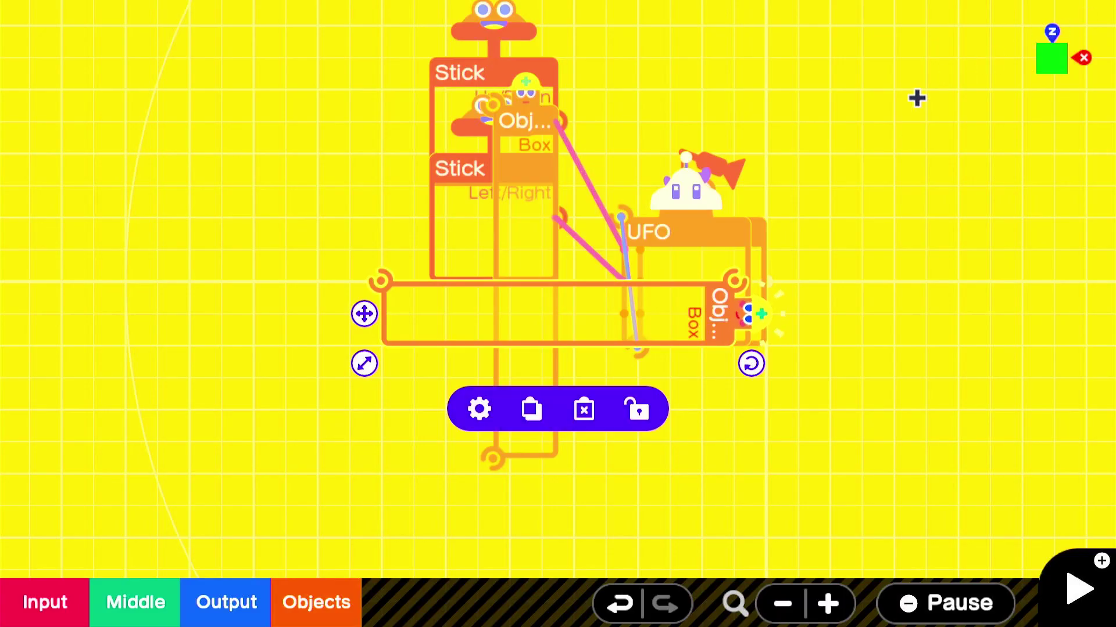
Step: Turn off the Movable property of the original, unrotated box
click(548, 287)
click(531, 449)
click(447, 521)
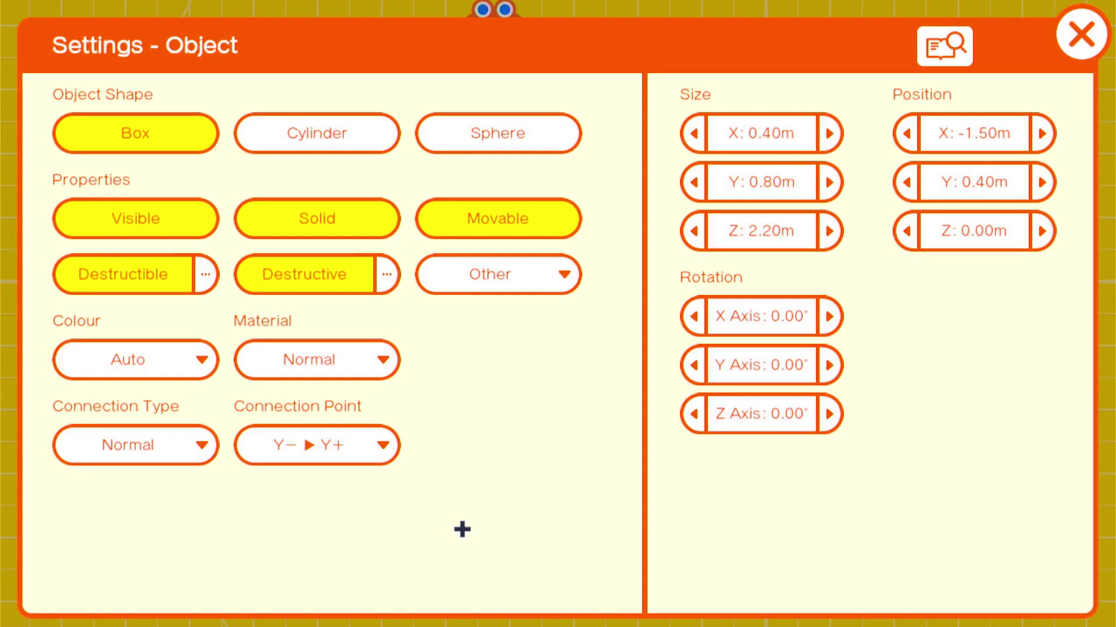
click(563, 224)
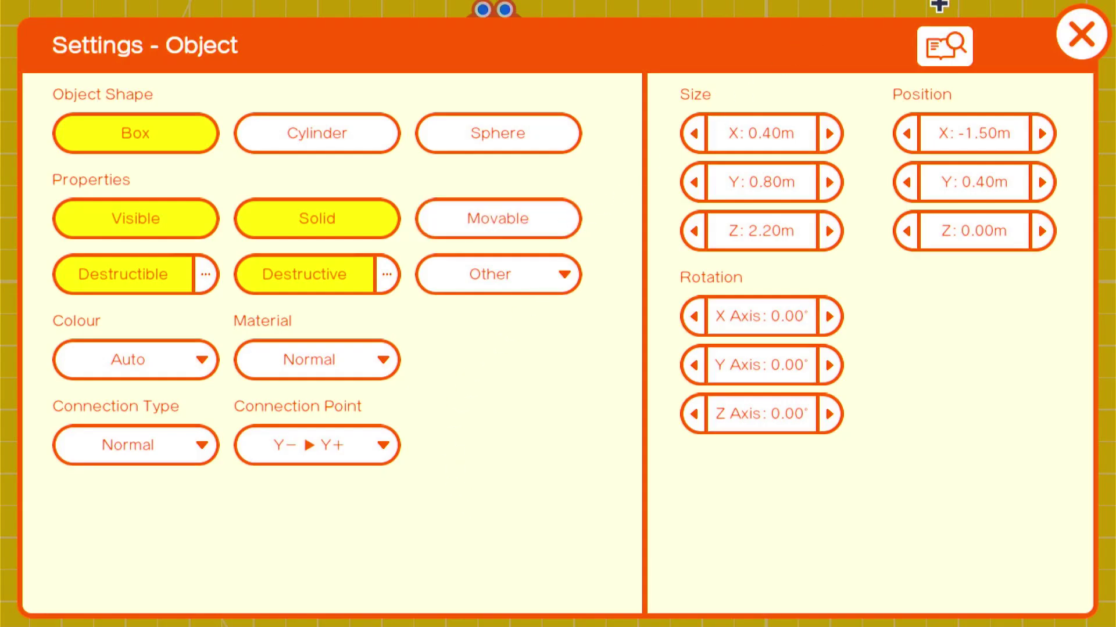
click(1072, 33)
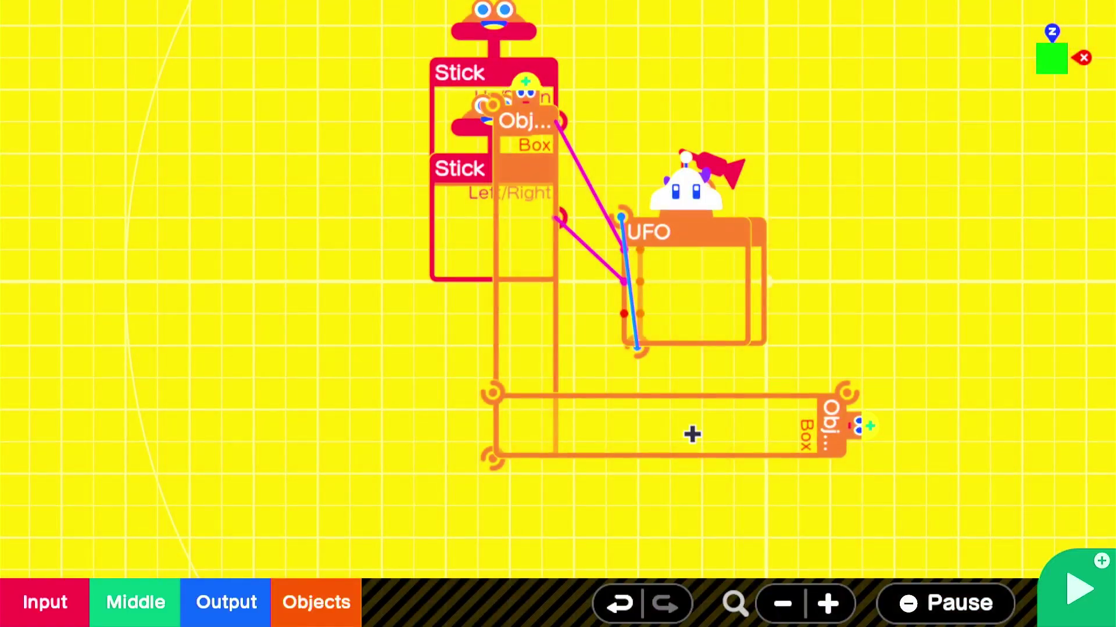
Step: Test-play the game to check the two fixed box walls from the UFO camera
key(plus)
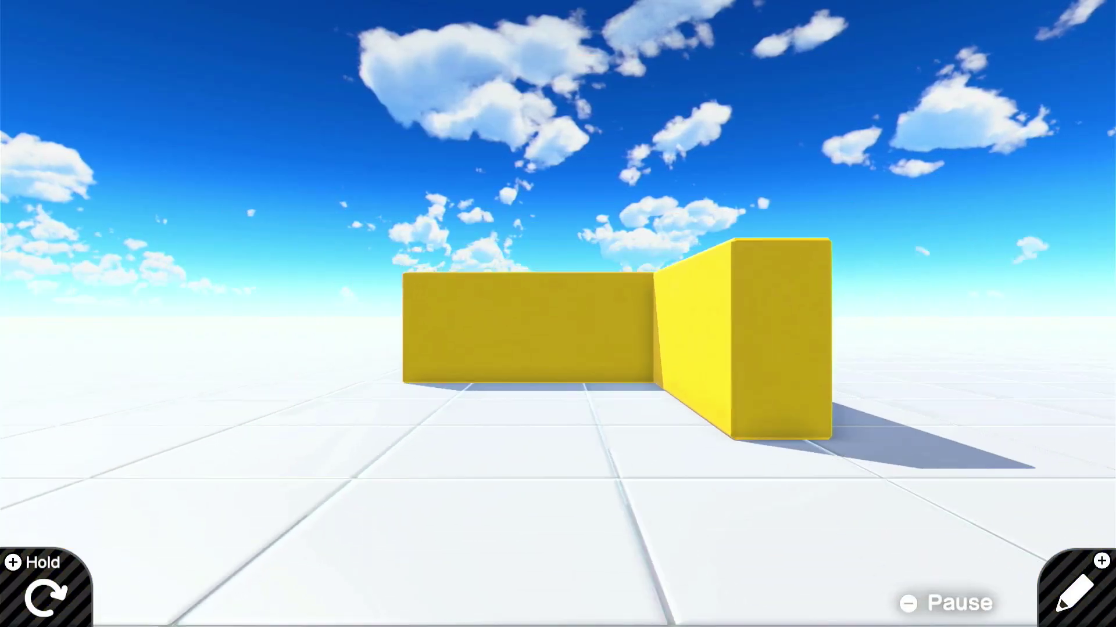
key(plus)
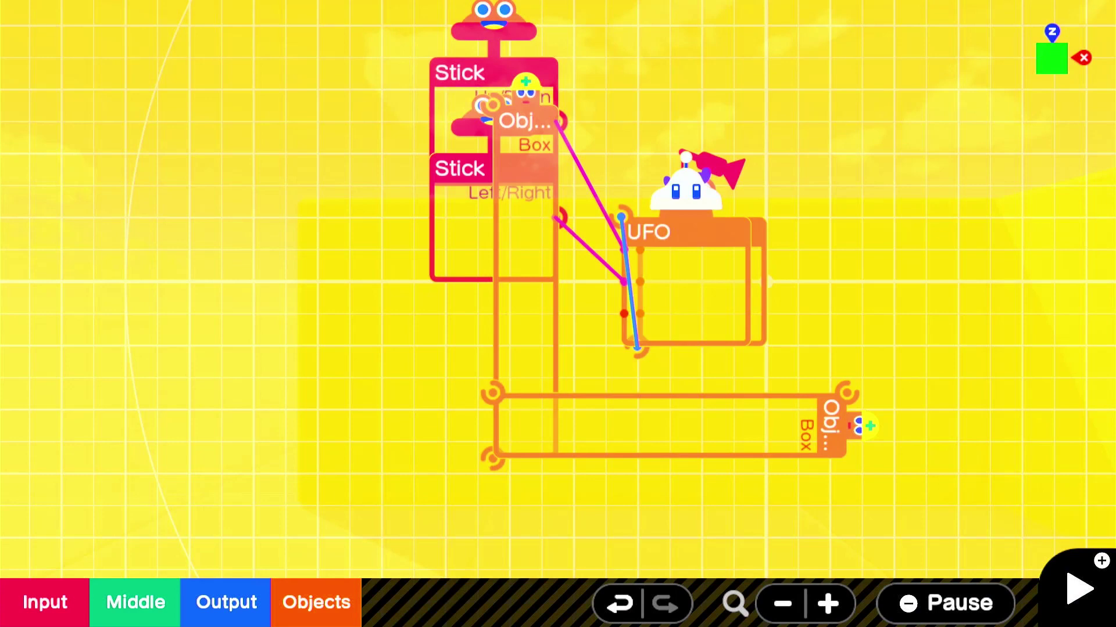
Step: Add a World object and set its world appearance to Tiles
scroll(517, 619, left, 4)
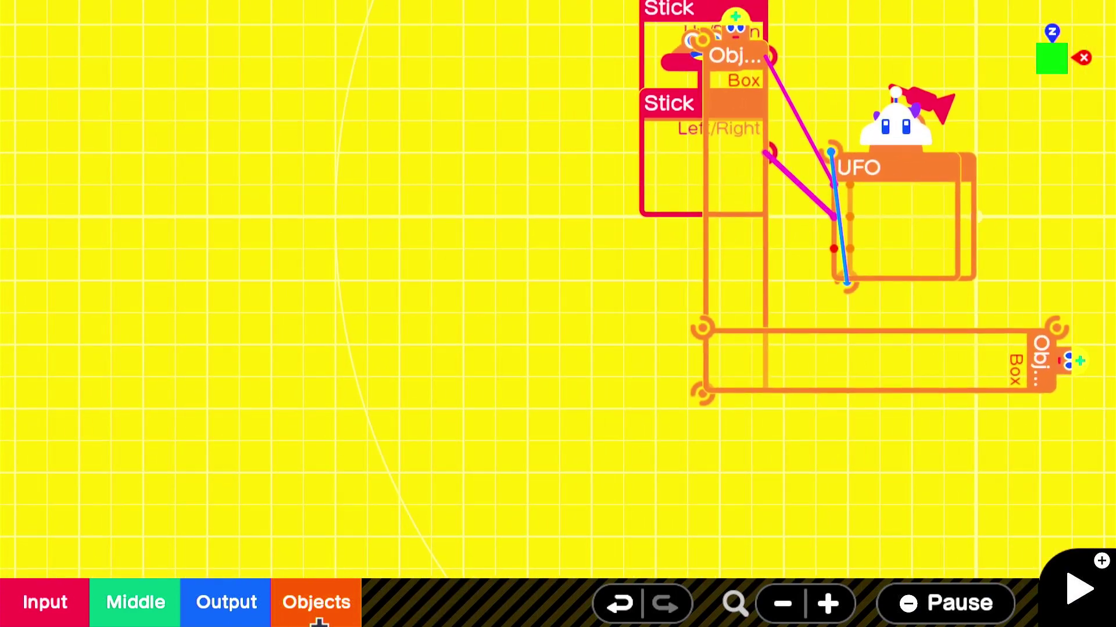
click(318, 620)
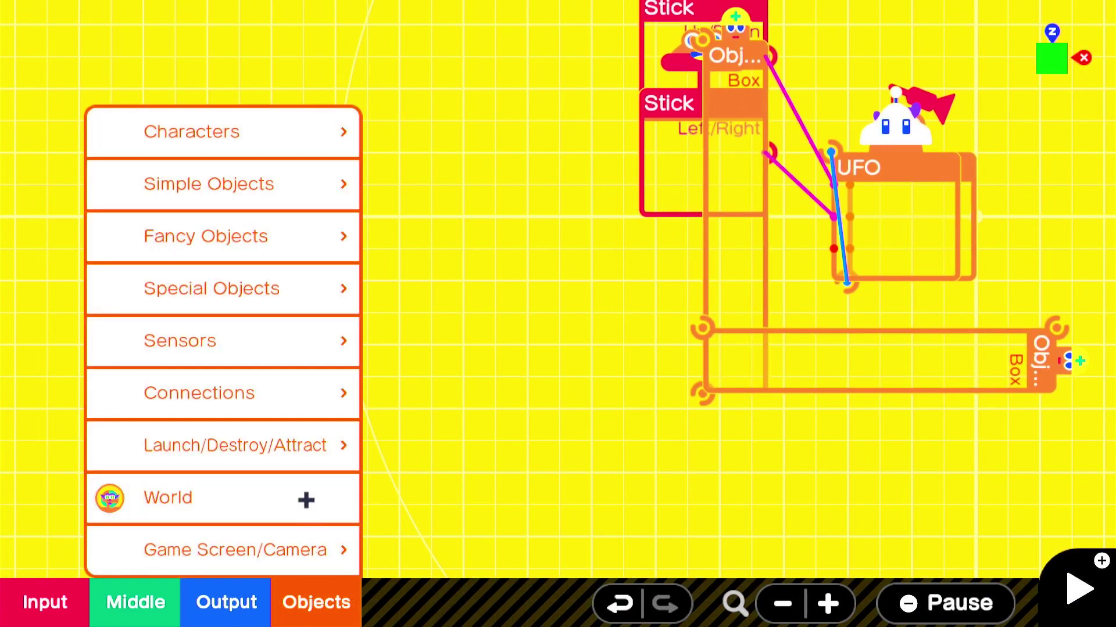
click(306, 500)
click(476, 444)
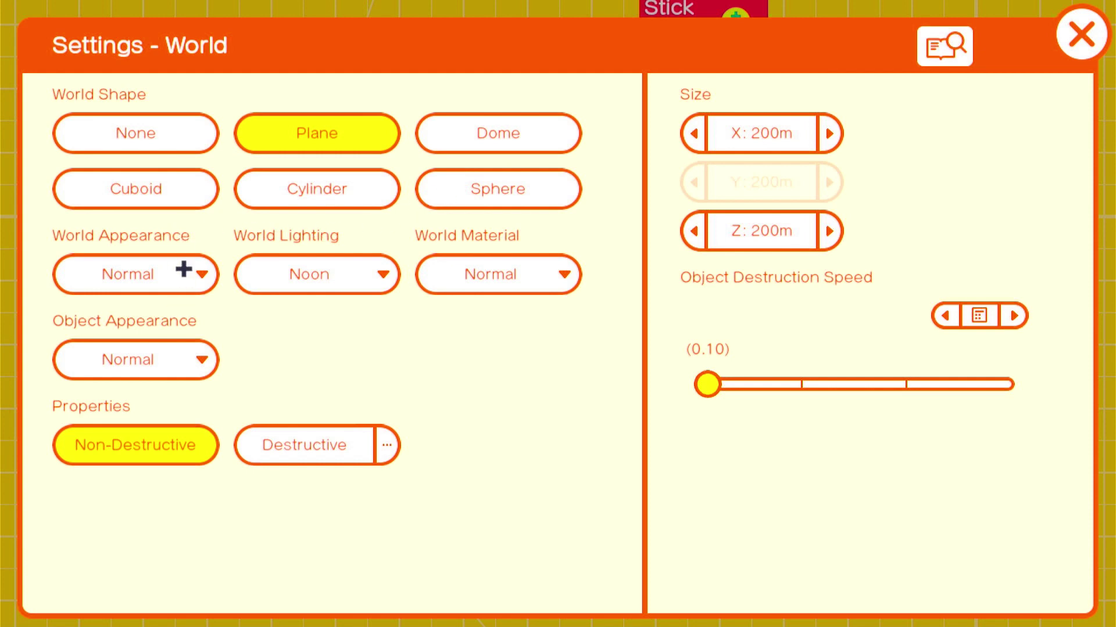
click(183, 269)
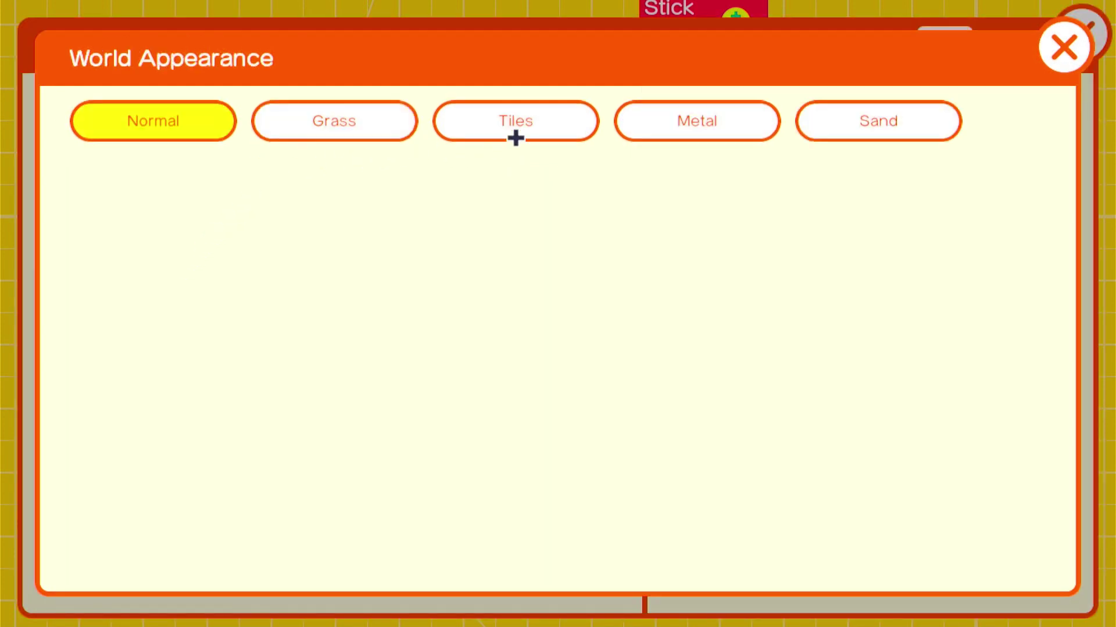
click(515, 137)
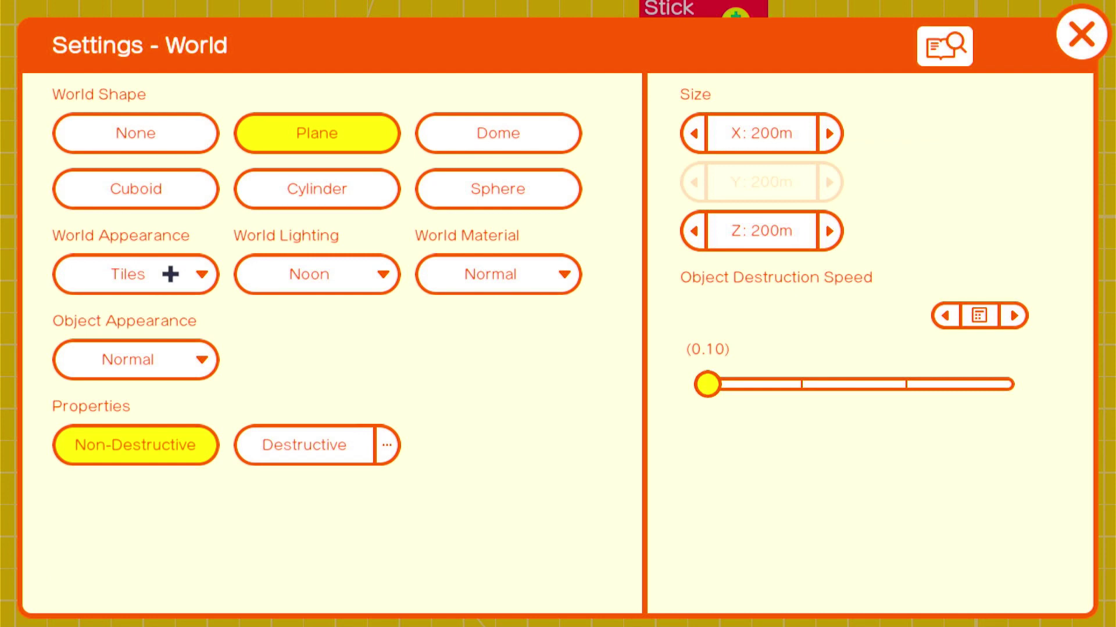
click(171, 275)
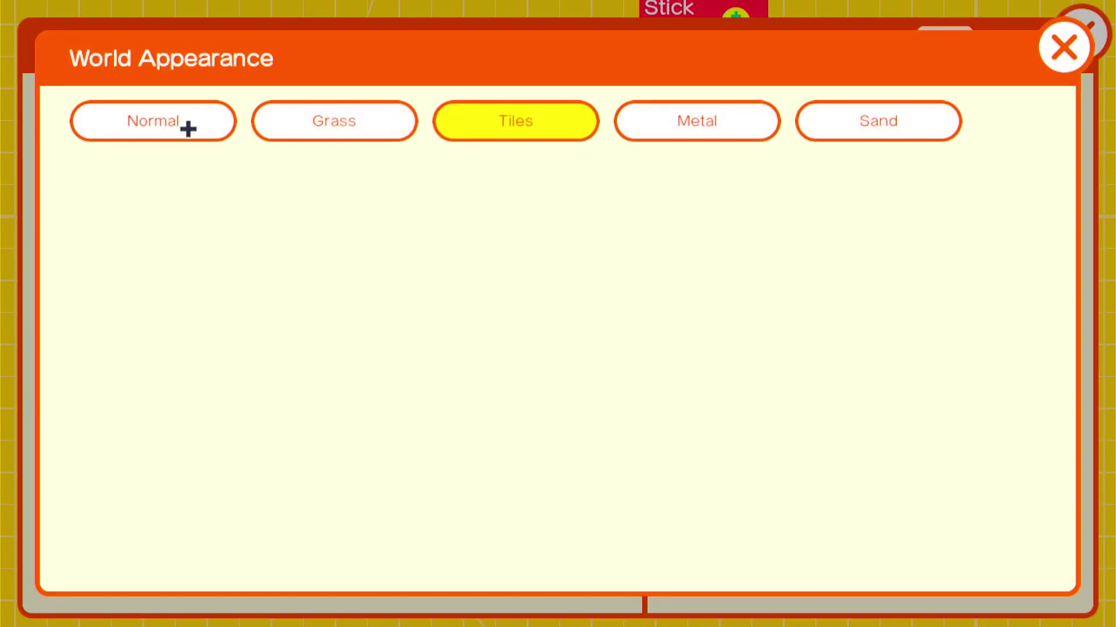
click(1057, 57)
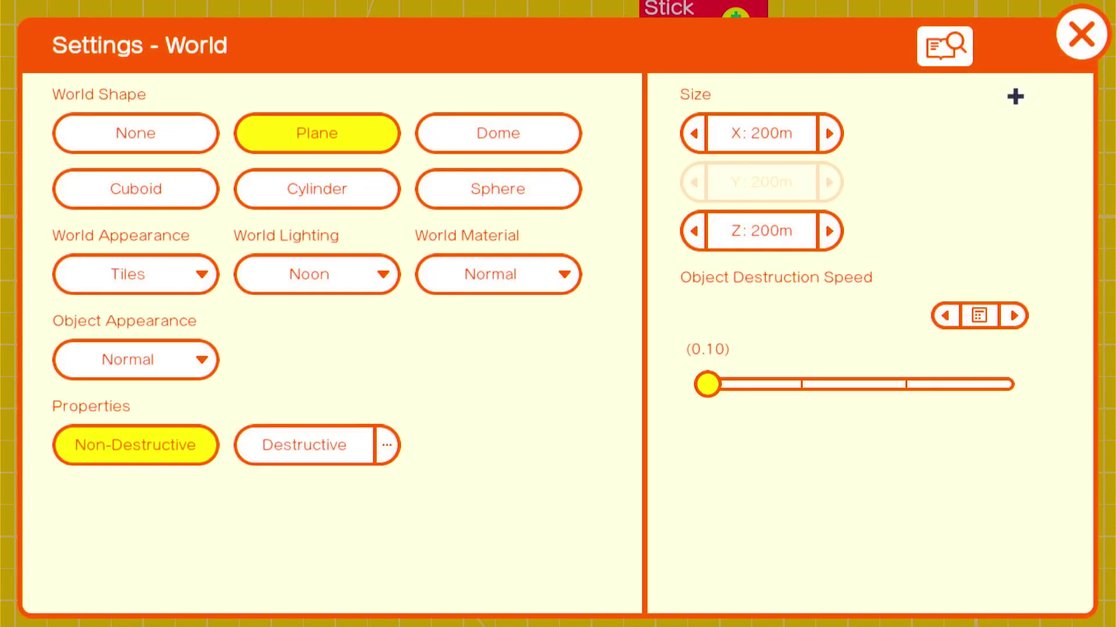
Step: Set the world lighting to Night and test-play the game
click(342, 274)
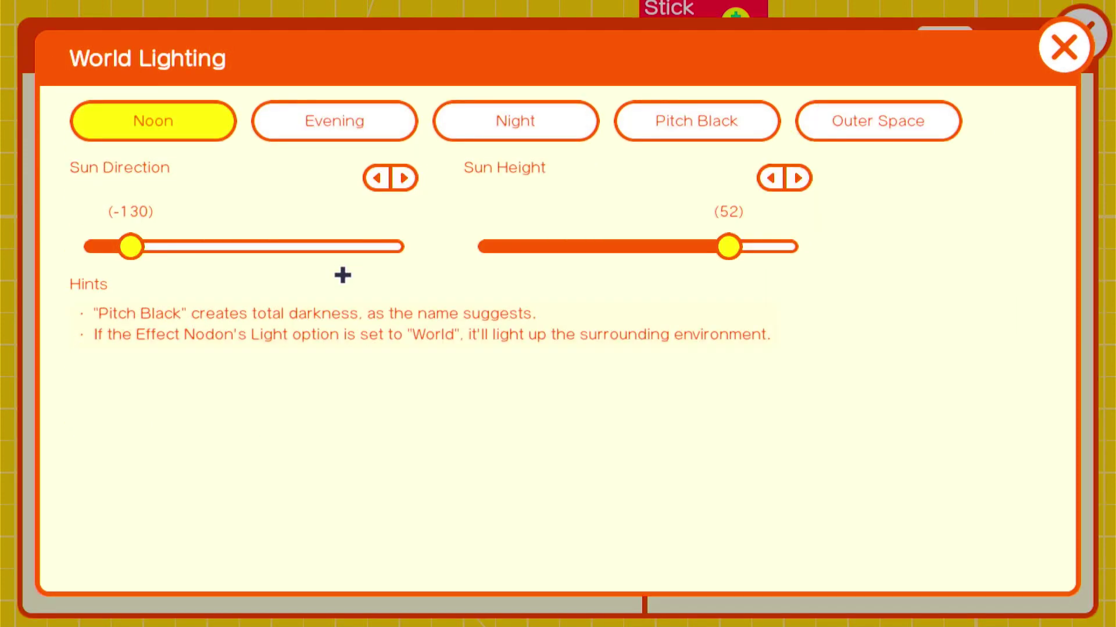
click(705, 126)
click(573, 128)
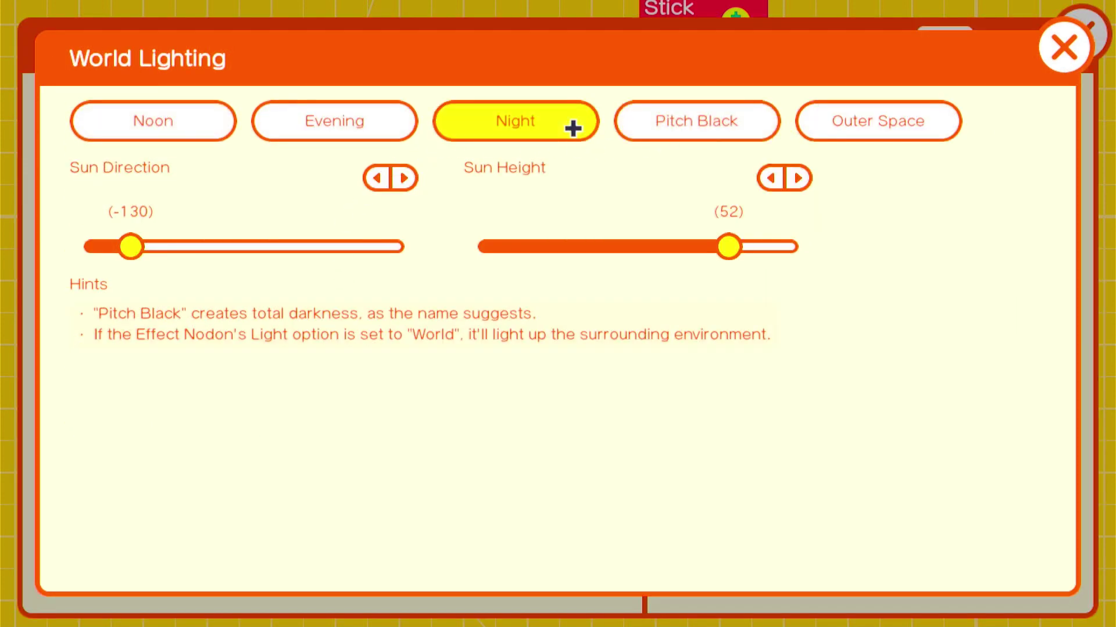
click(1065, 68)
click(1086, 50)
key(plus)
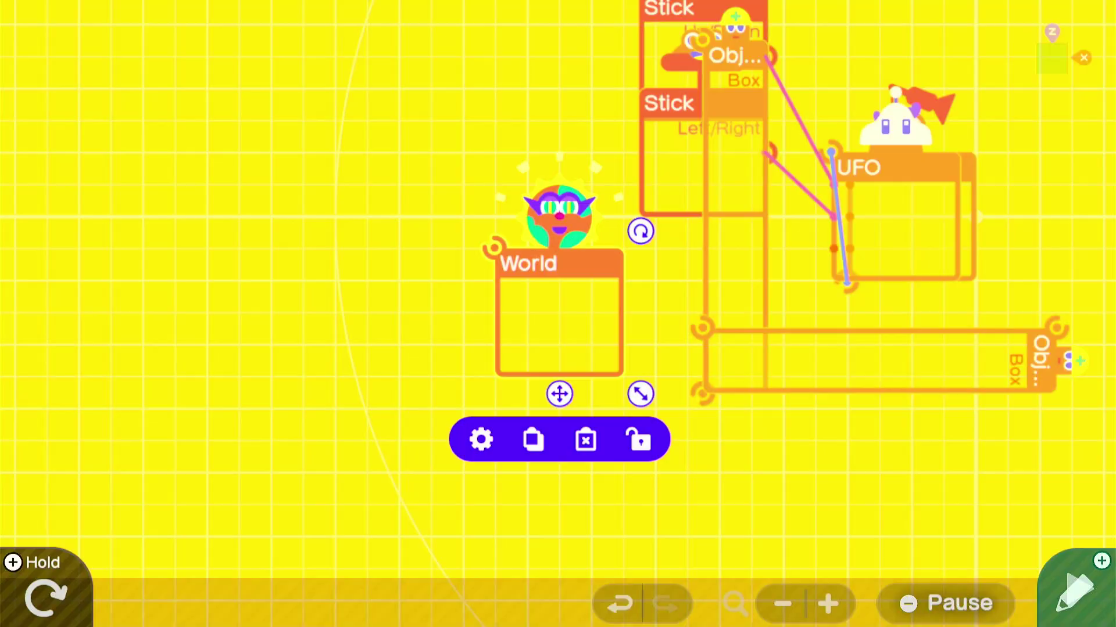
key(s)
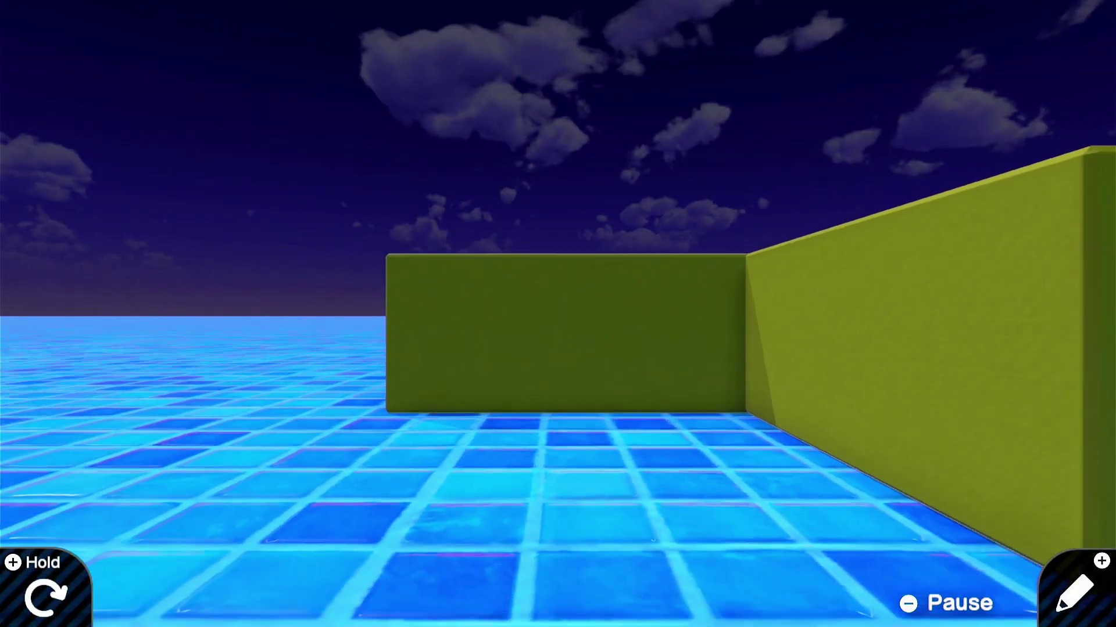
key(plus)
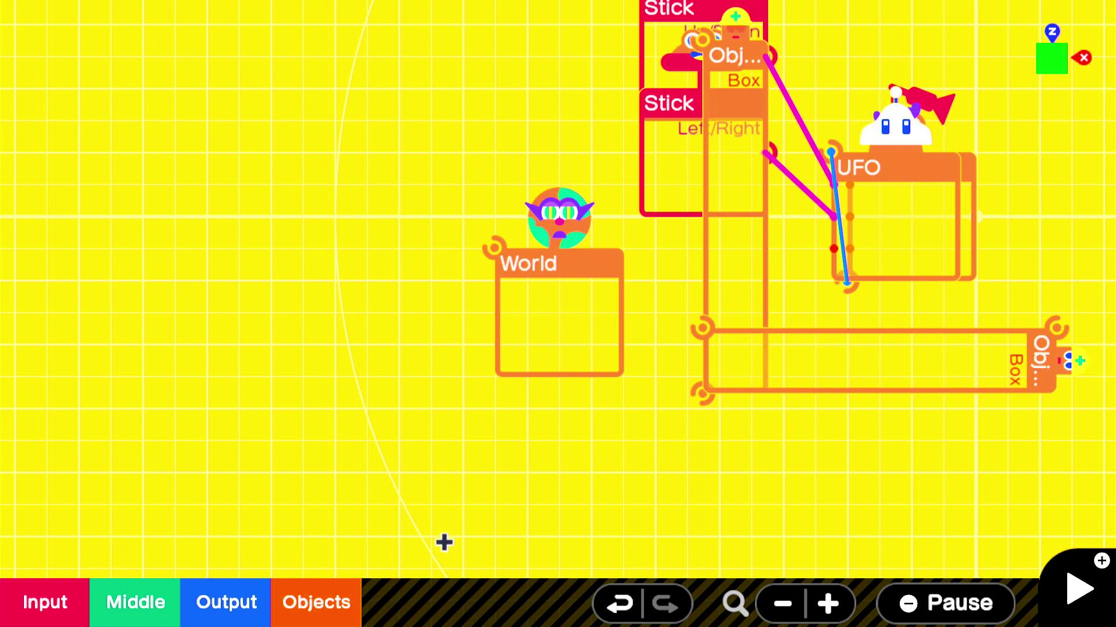
Step: Add a Texture from the special objects
click(333, 618)
click(287, 323)
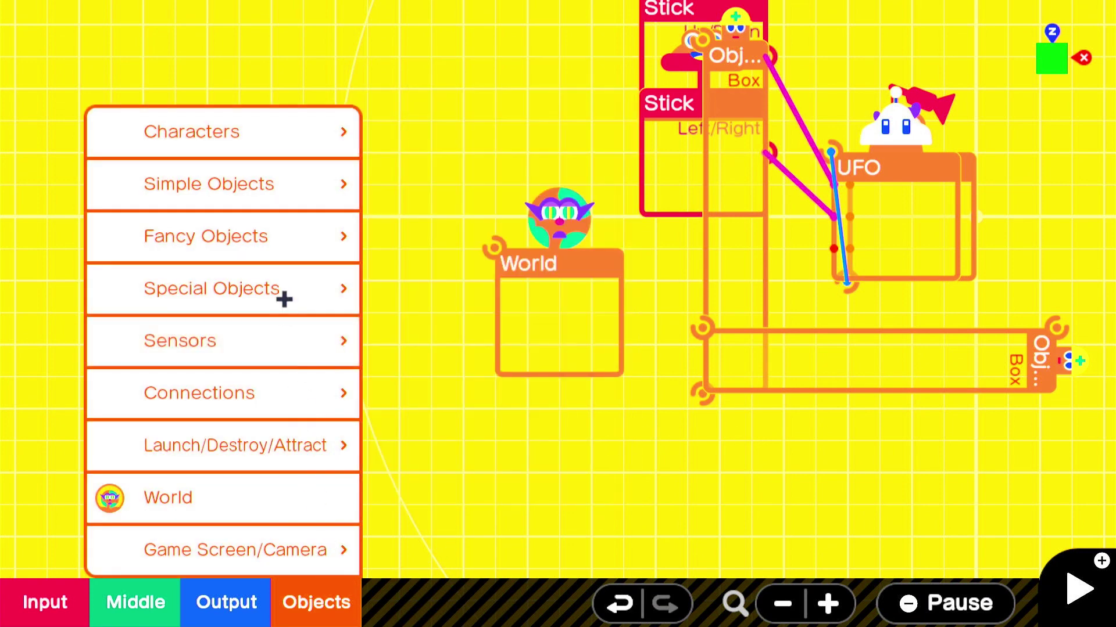
click(301, 302)
click(435, 519)
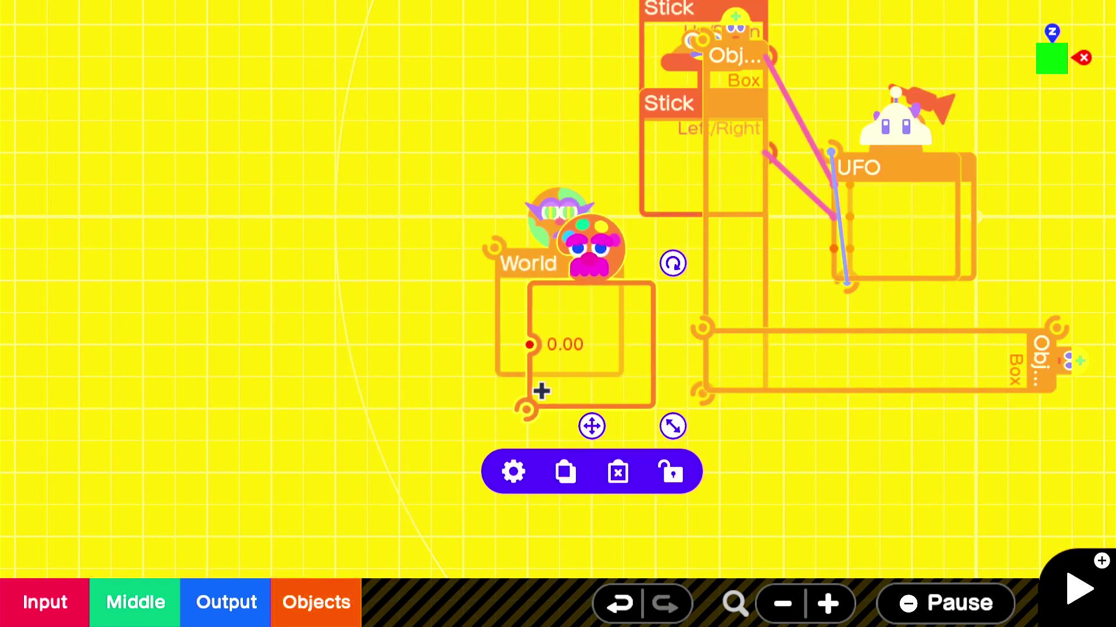
click(351, 603)
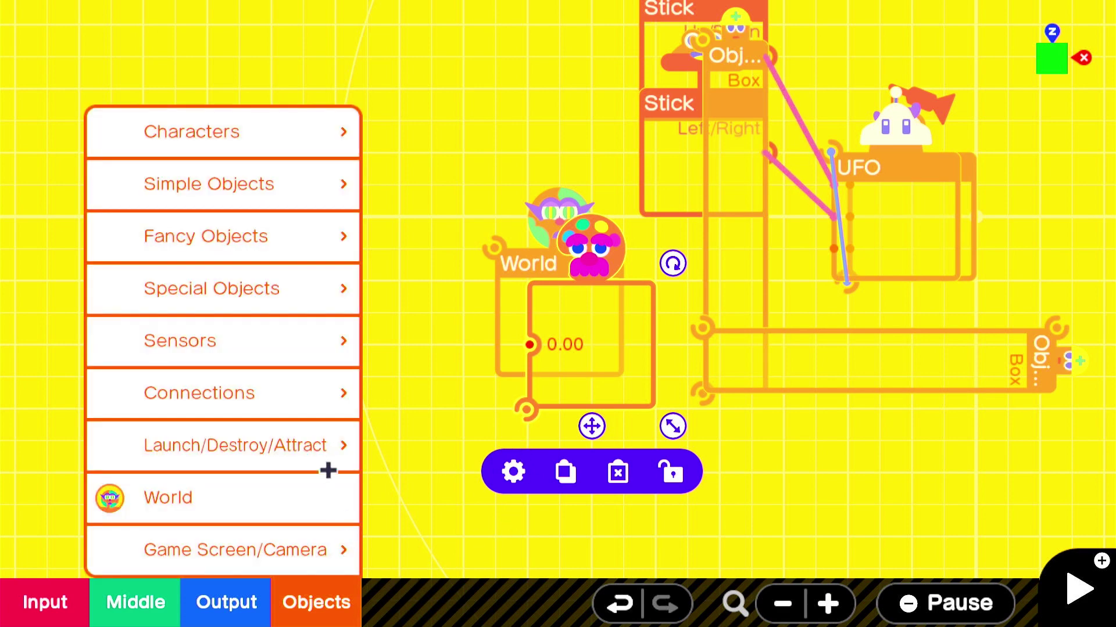
click(316, 285)
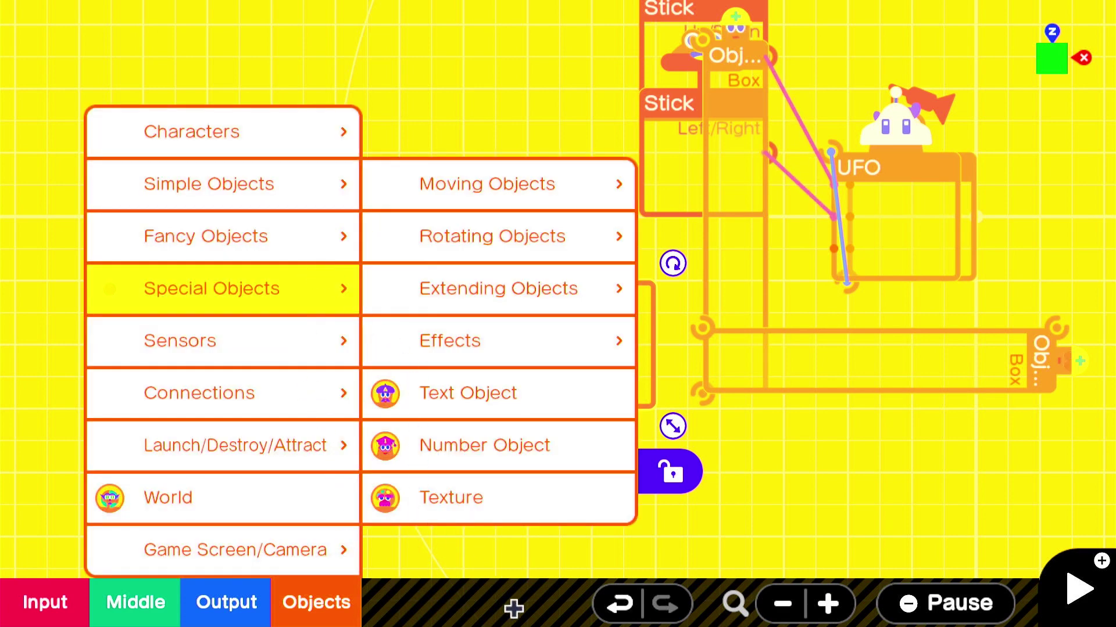
click(741, 528)
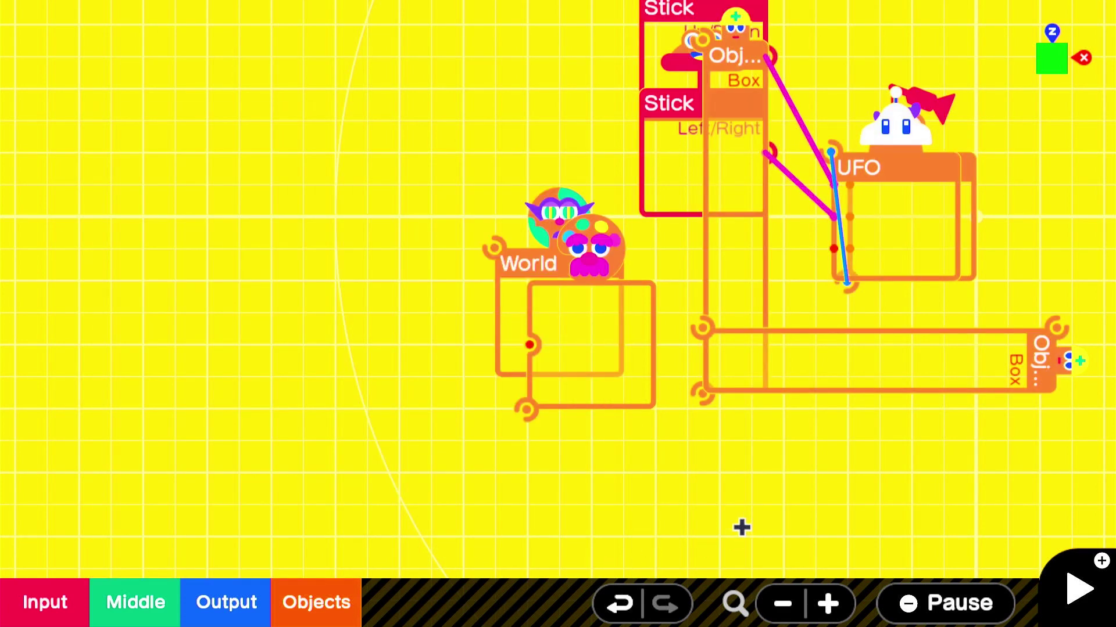
Step: Fill the texture's whole canvas with the medium brown from the colour palette
click(607, 393)
click(524, 478)
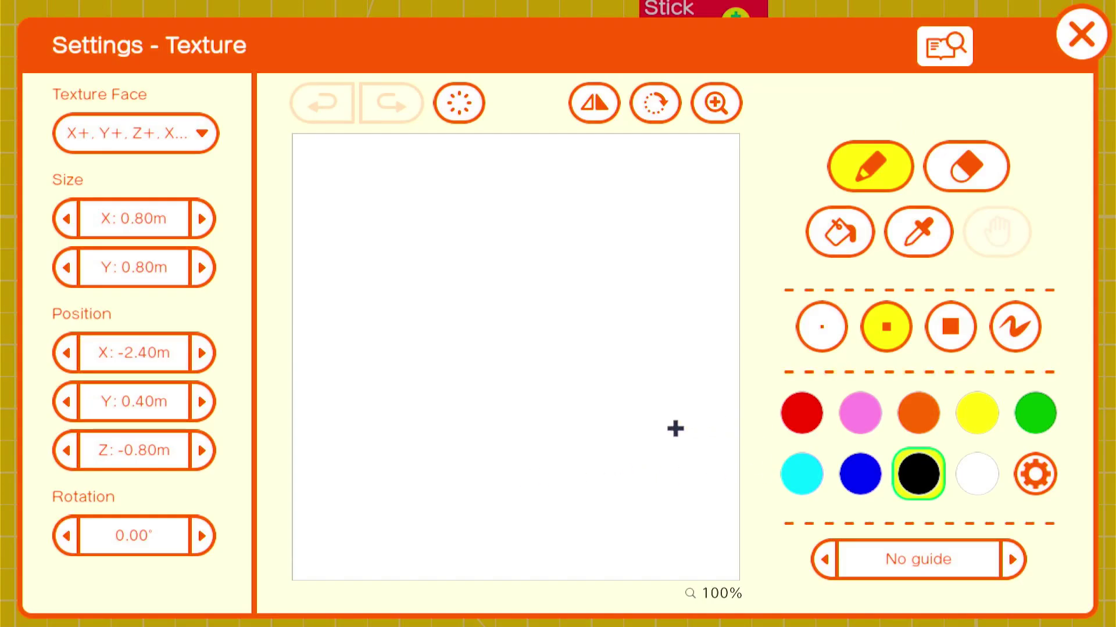
click(1035, 474)
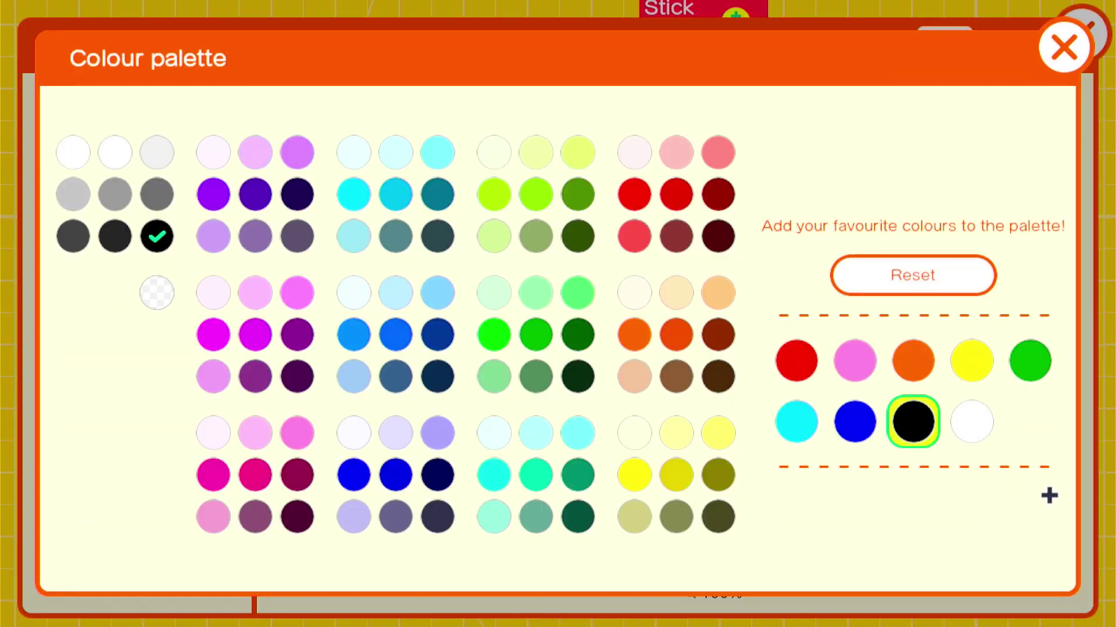
click(674, 384)
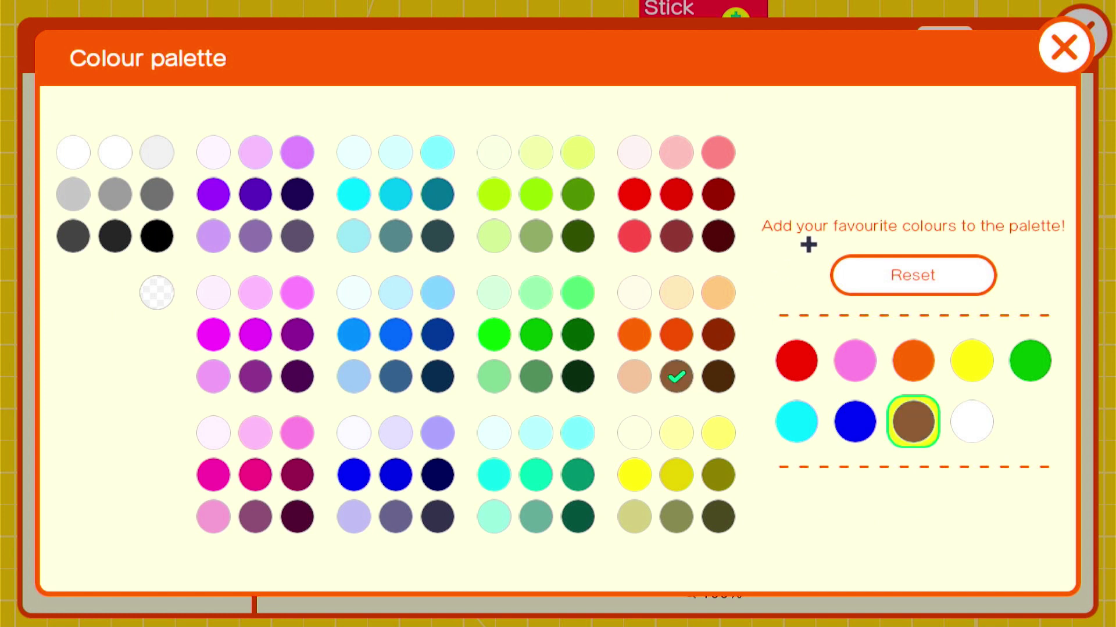
click(1063, 48)
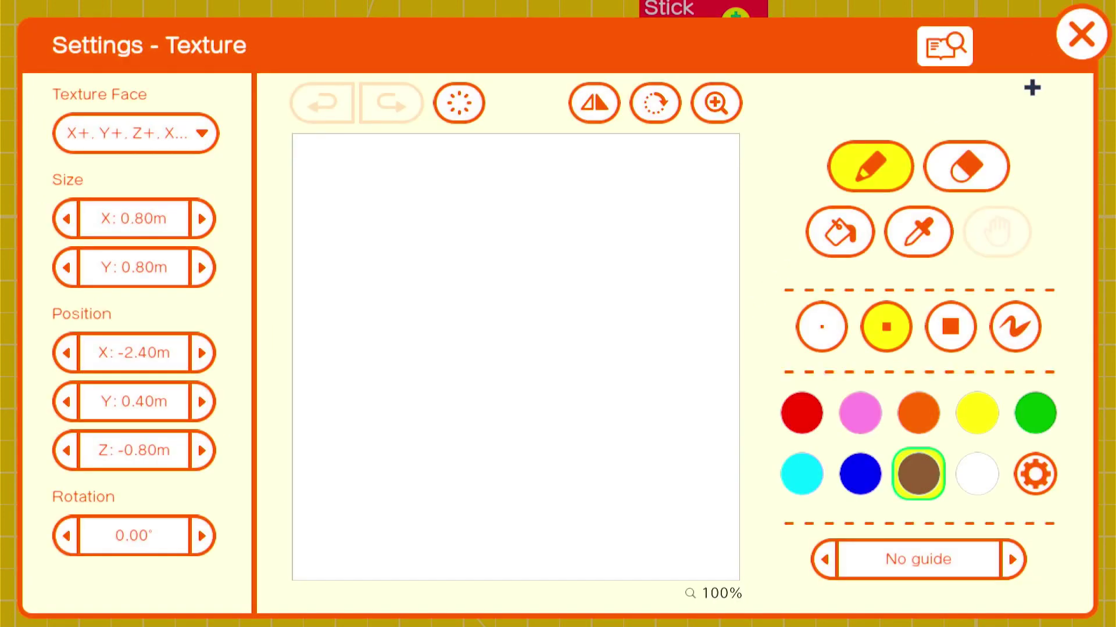
click(712, 307)
Step: Scatter small bright pink squares over the brown texture with the medium-size pencil
click(1036, 474)
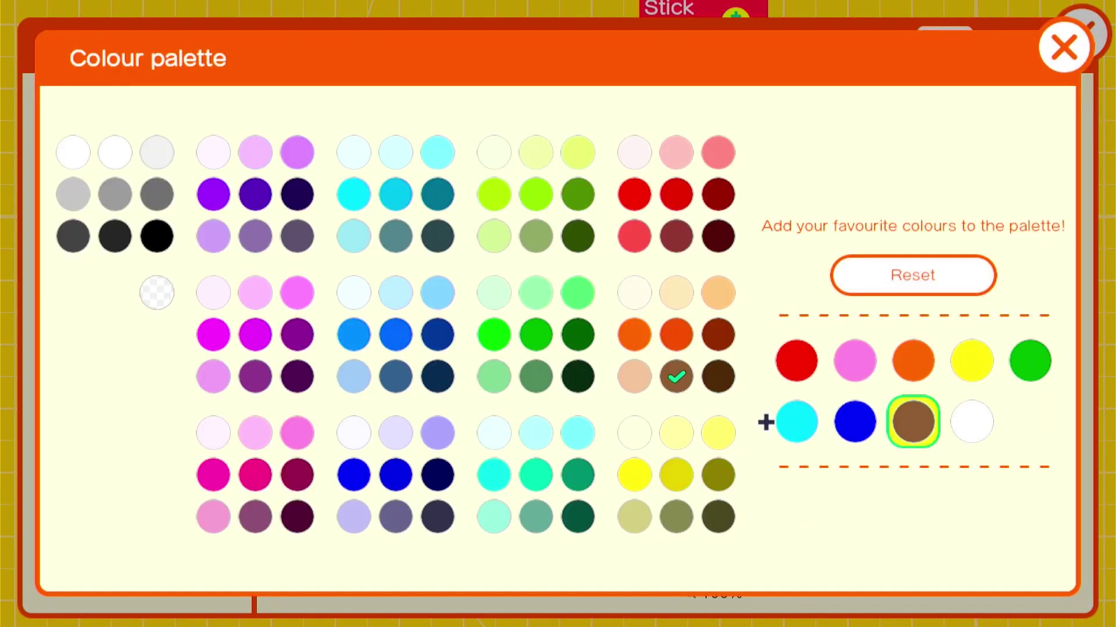
click(297, 292)
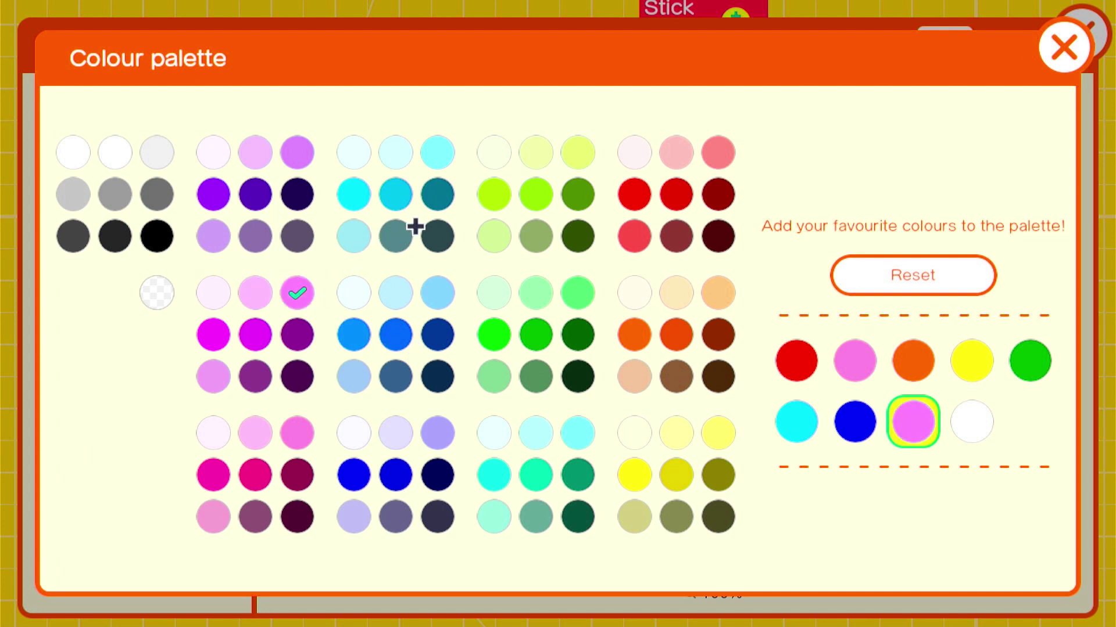
click(1053, 55)
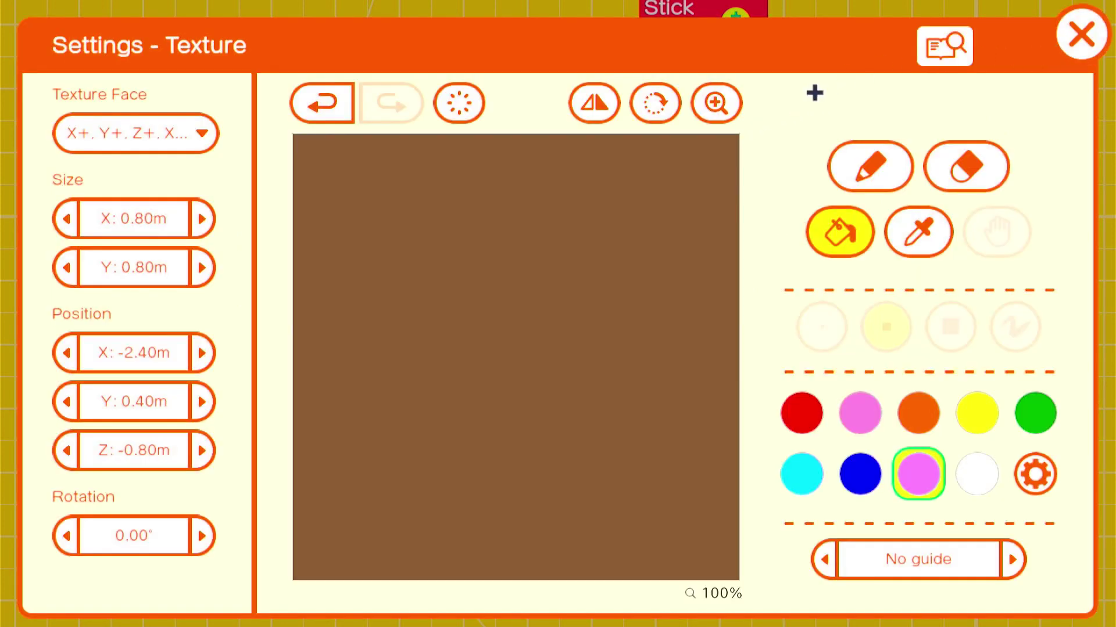
click(861, 148)
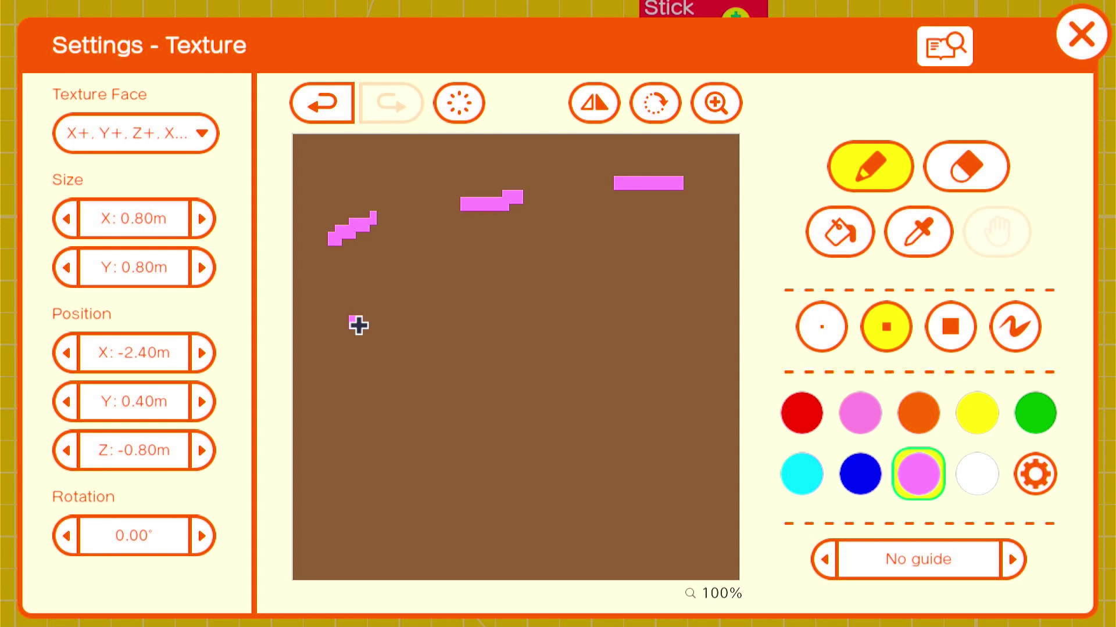
click(321, 105)
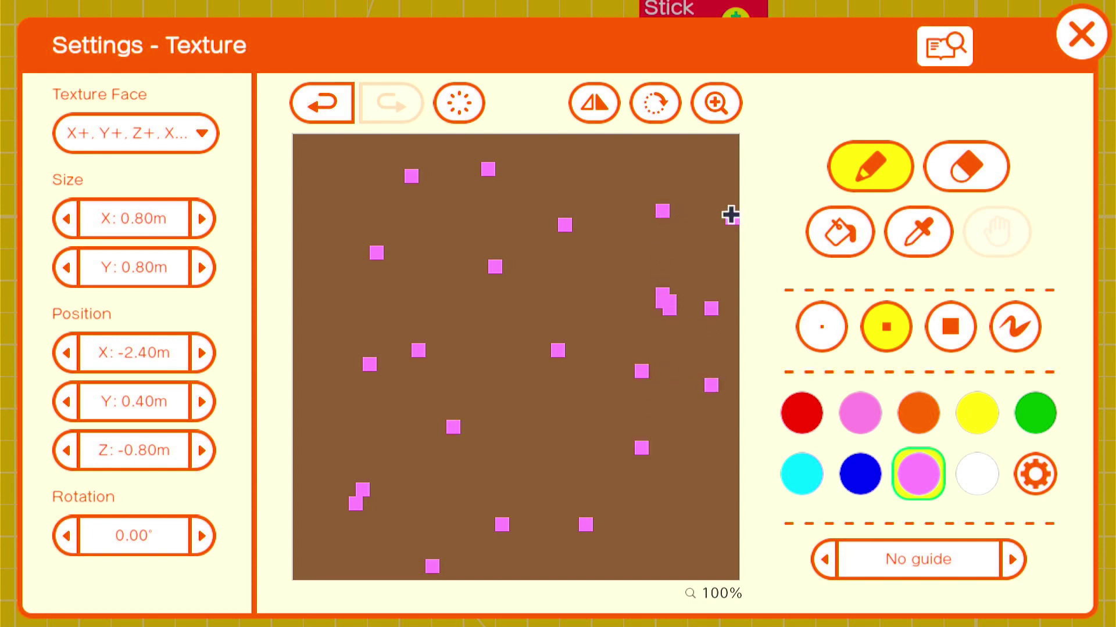
click(1082, 34)
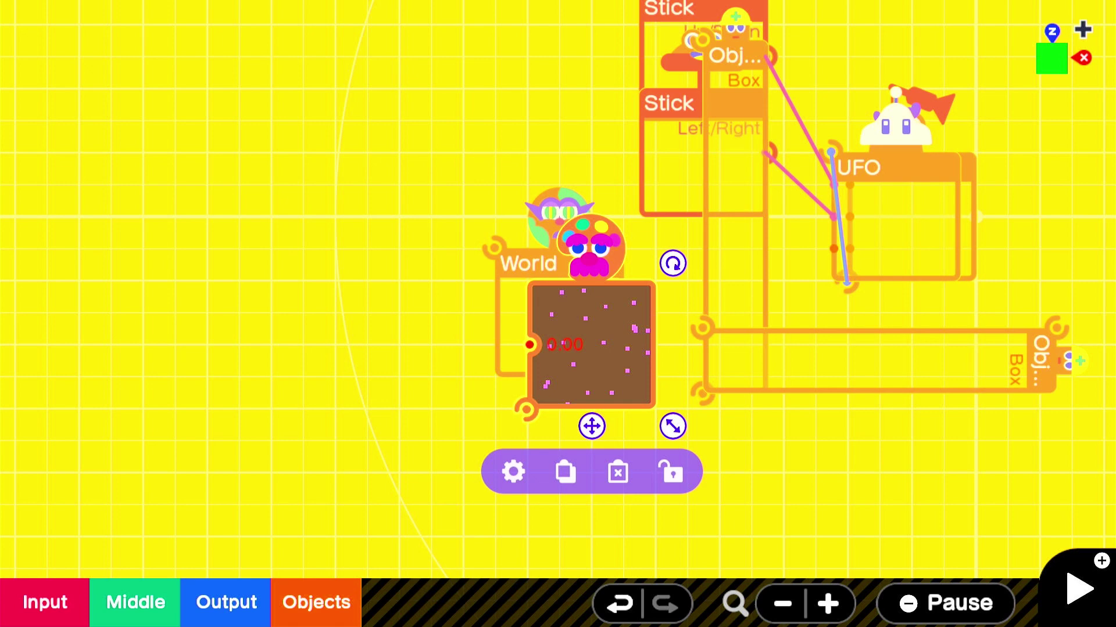
Step: Connect the texture, placed just above the World, to the World and test-play the game
drag(617, 375, 587, 105)
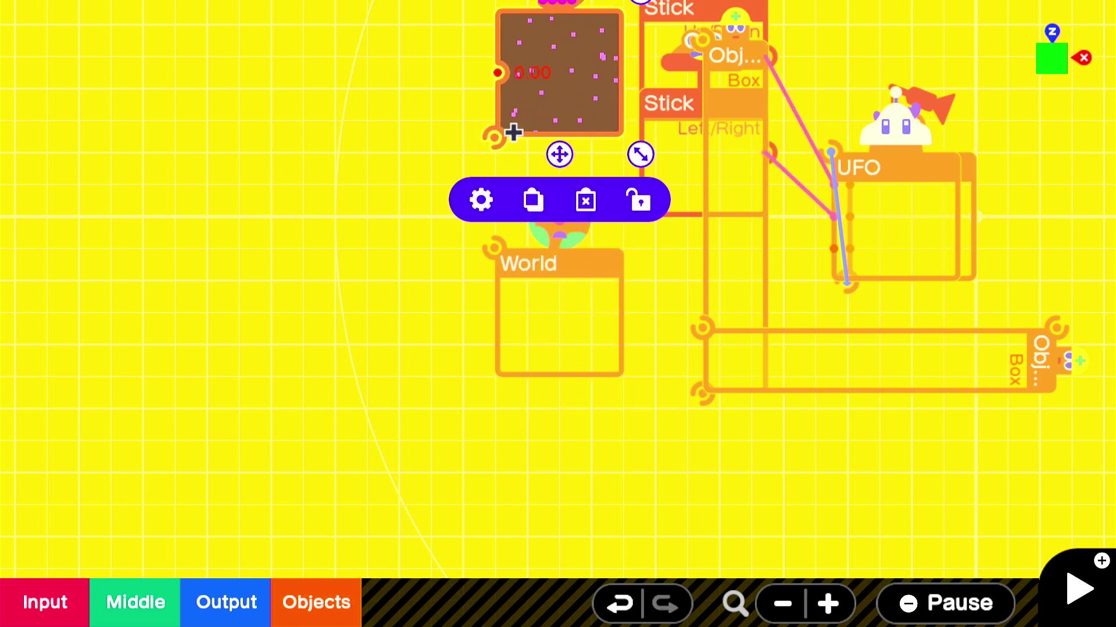
drag(494, 137, 483, 266)
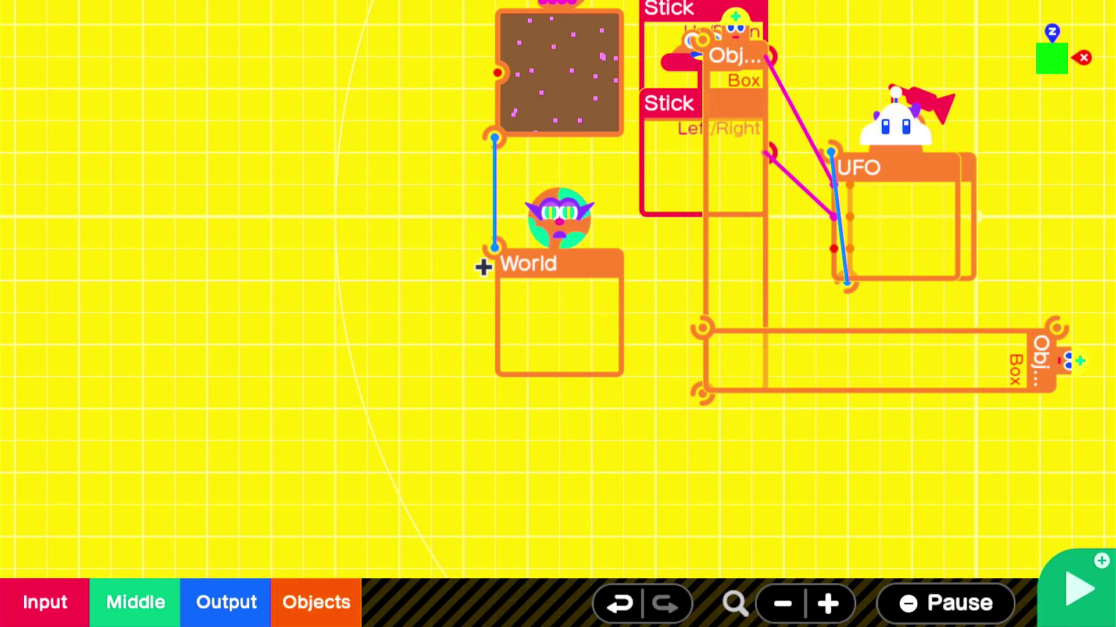
key(plus)
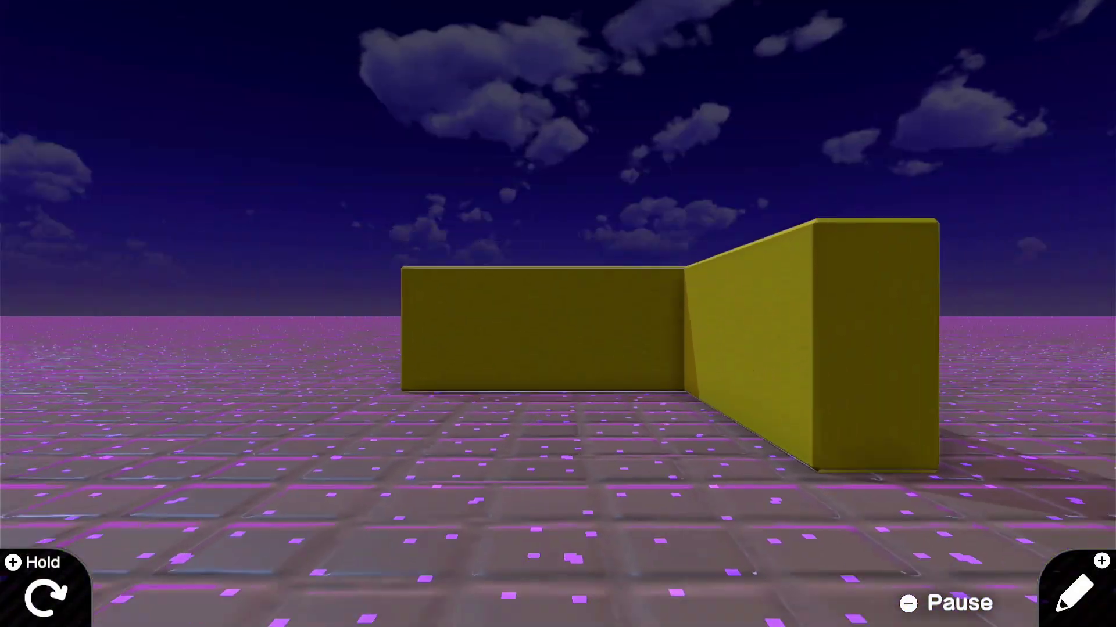
key(plus)
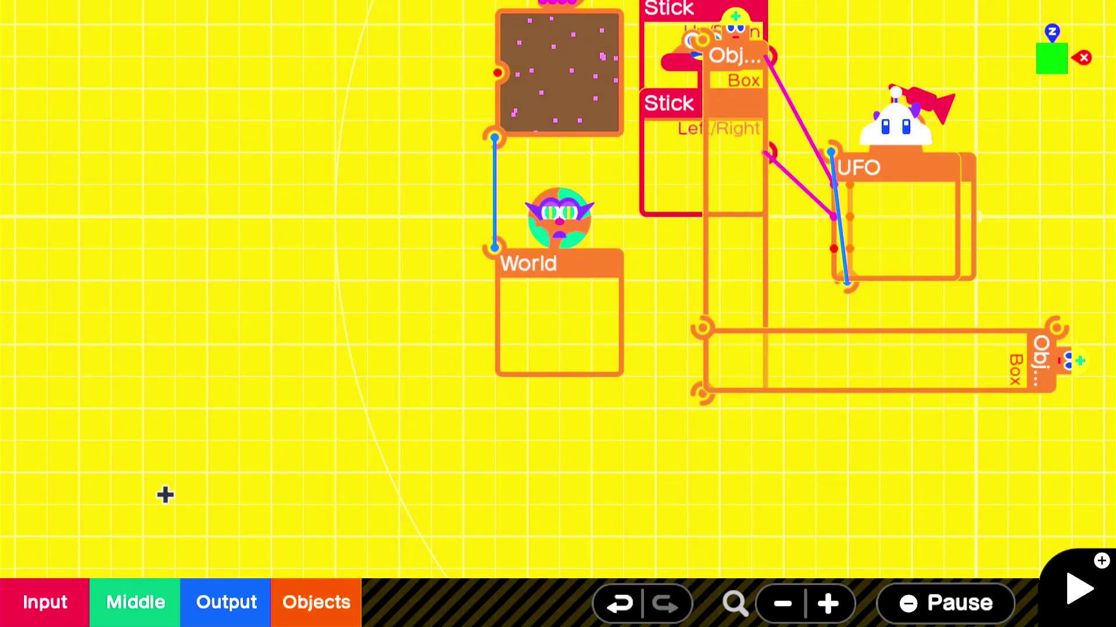
click(70, 584)
mouse_move(179, 410)
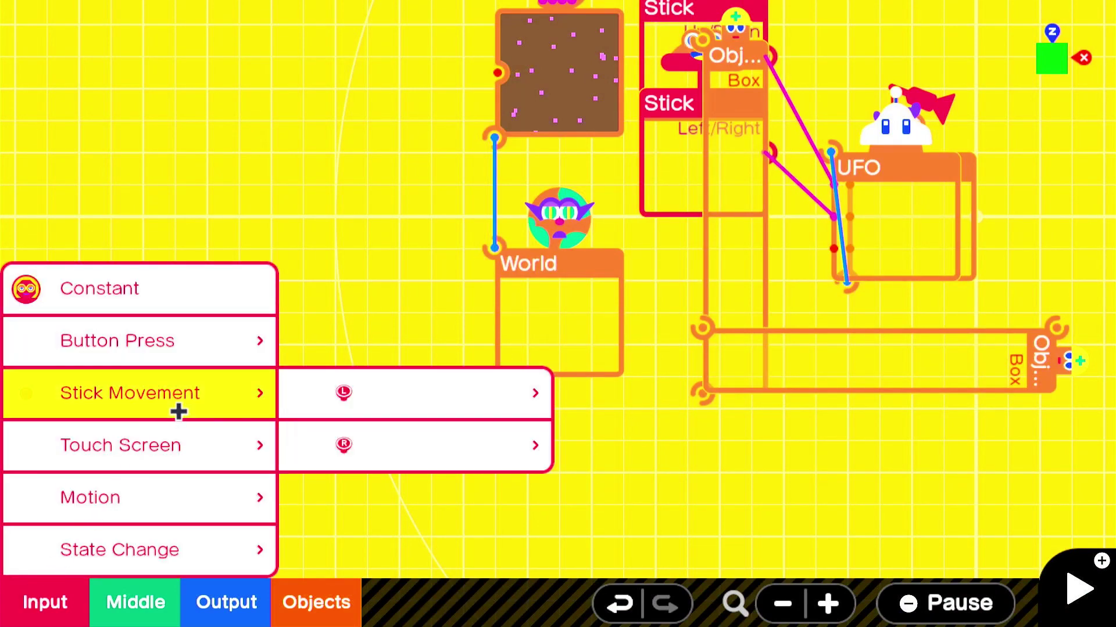
mouse_move(353, 463)
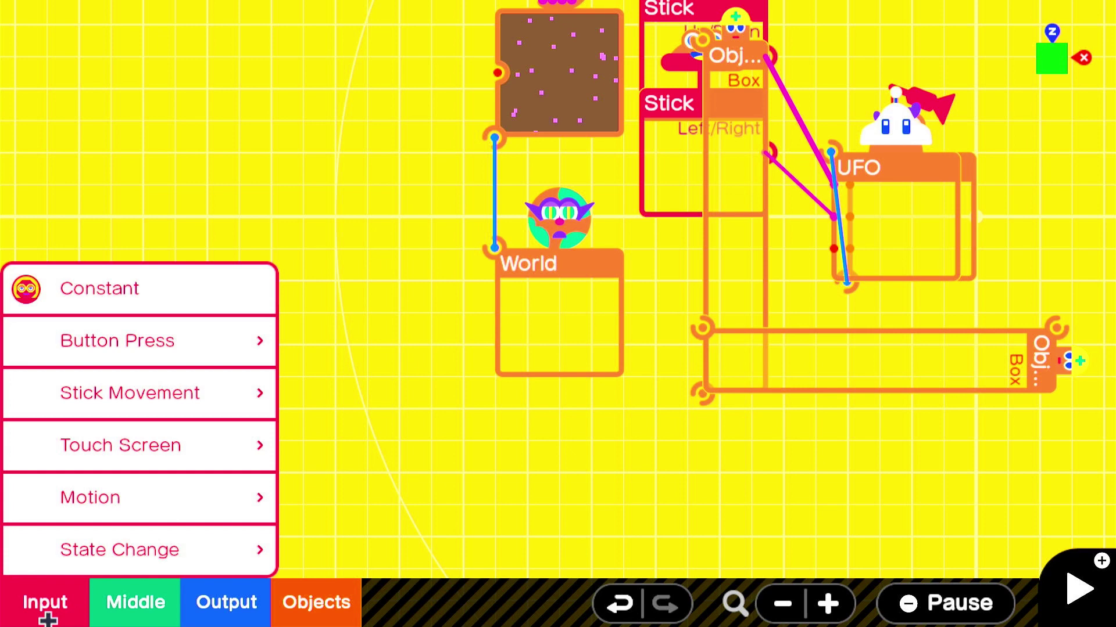
click(47, 625)
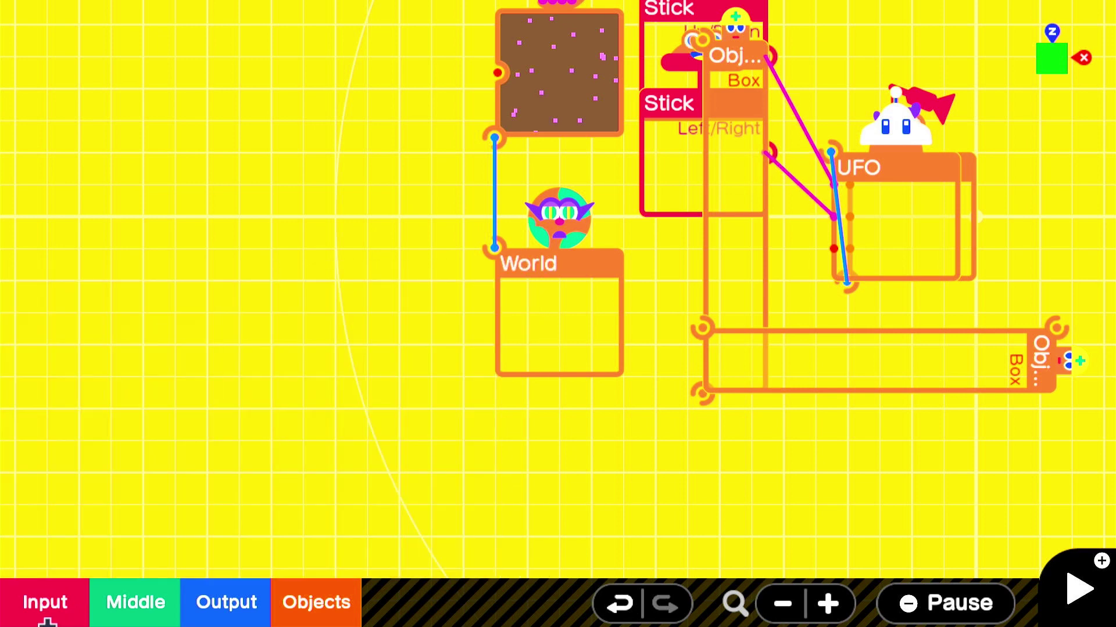
Step: Add a right-stick Up/Down input and place it beside the UFO, on the side away from the other sticks
click(47, 625)
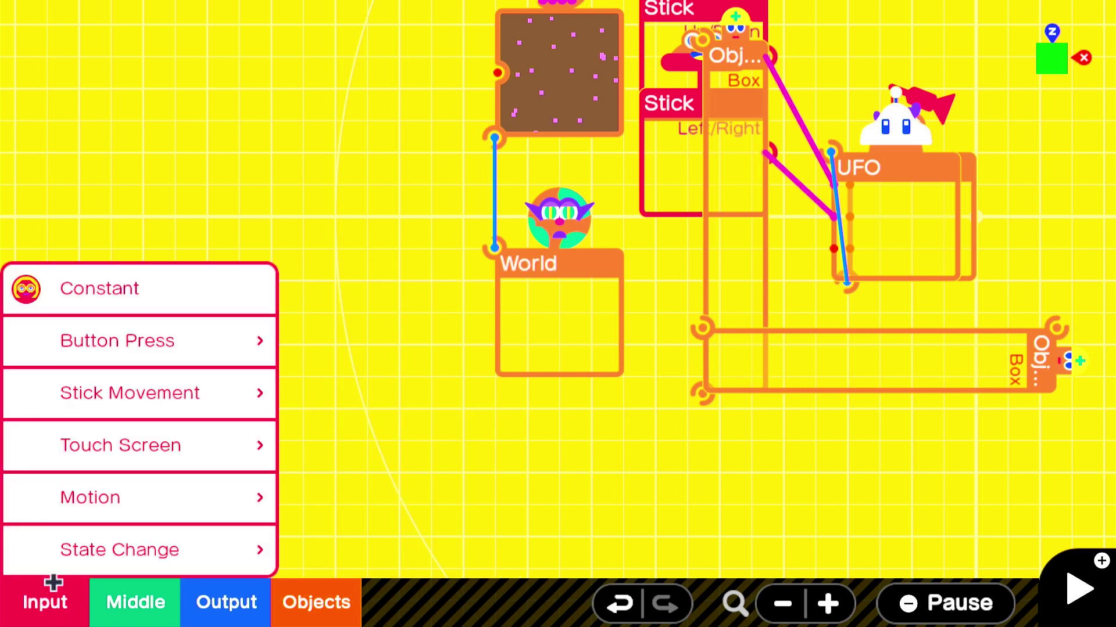
mouse_move(130, 378)
mouse_move(354, 474)
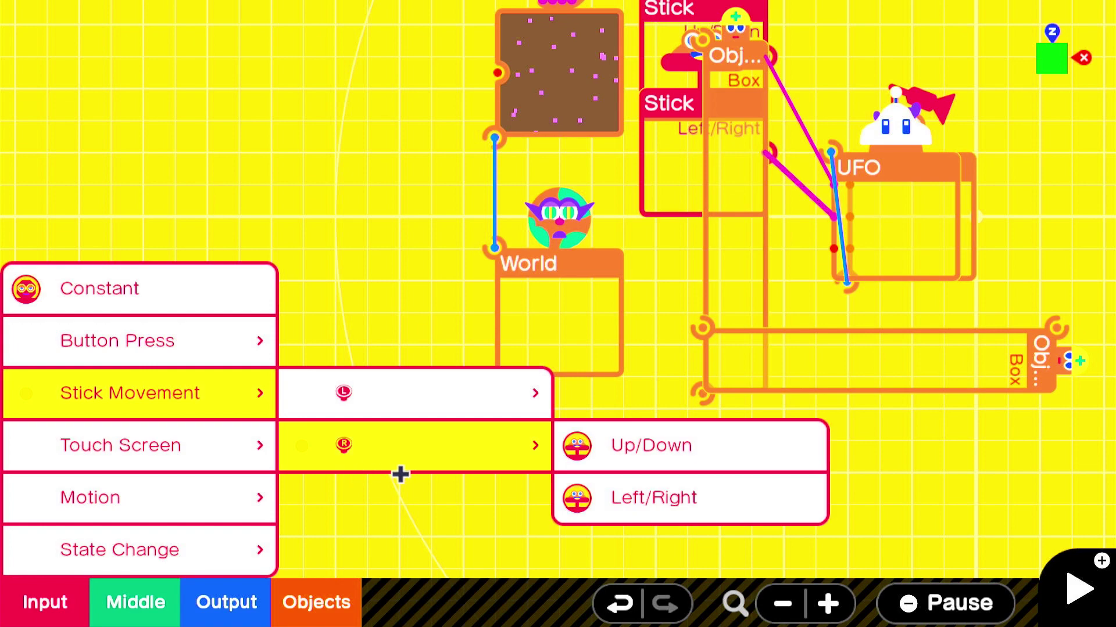
click(635, 455)
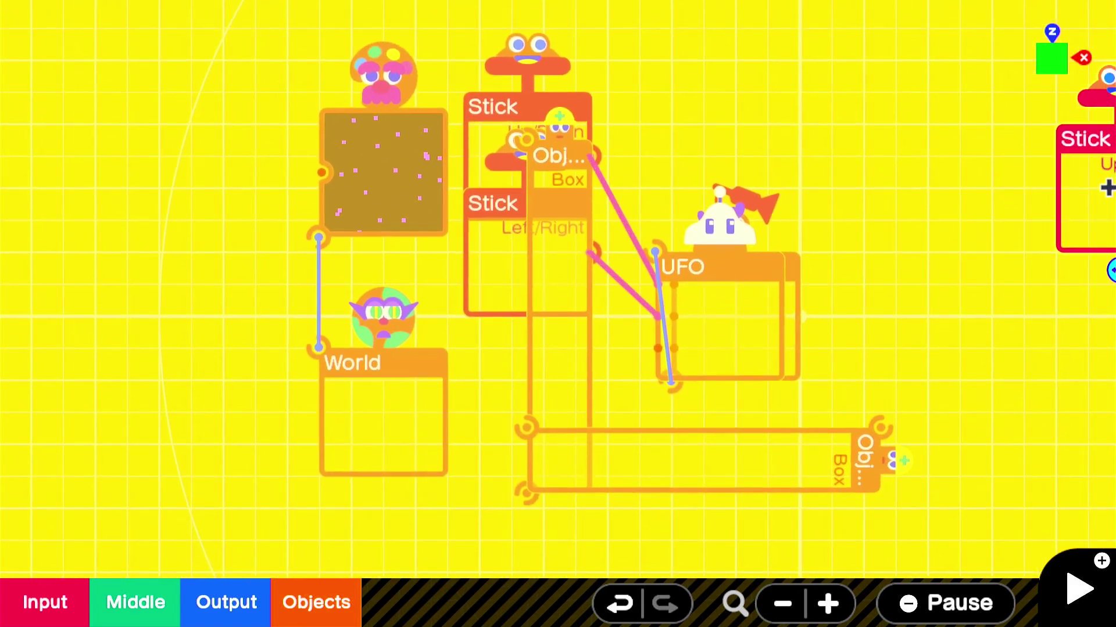
click(904, 321)
click(747, 319)
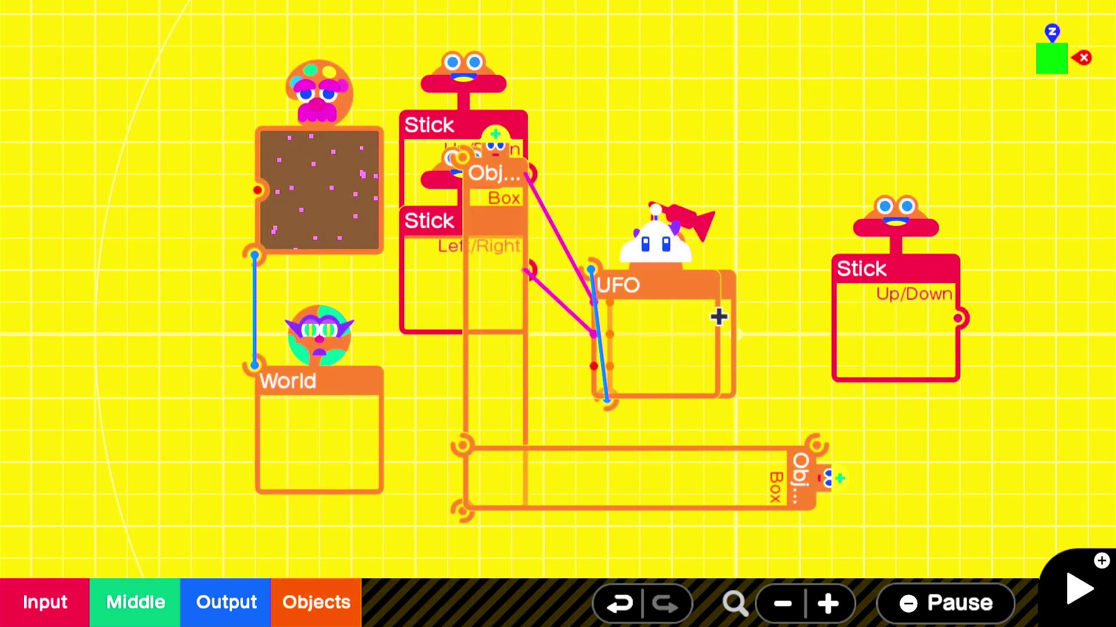
click(1055, 34)
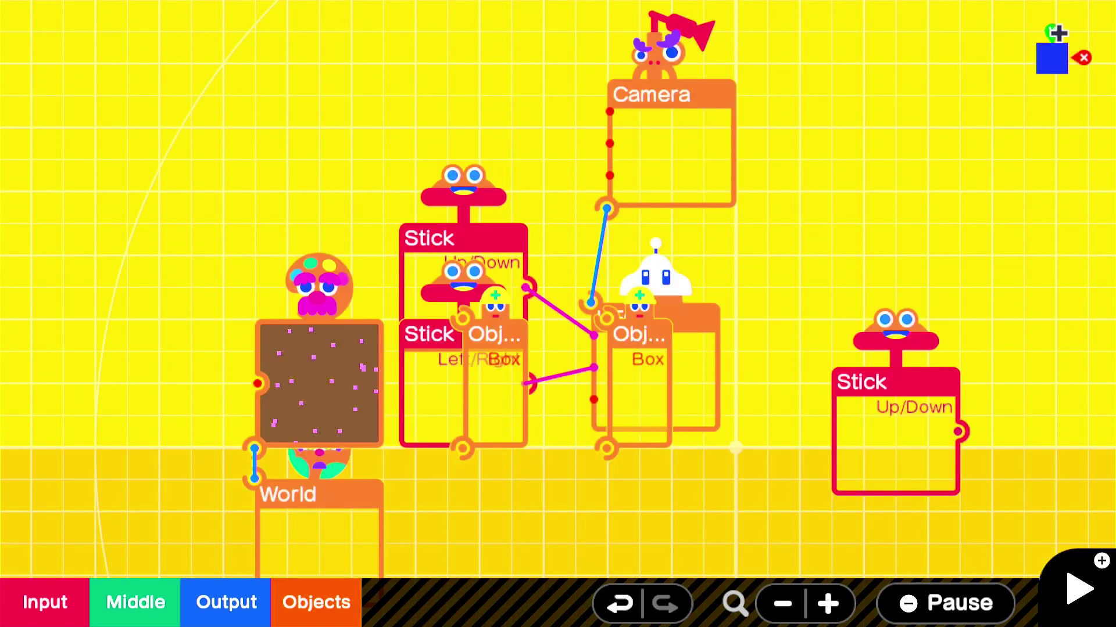
click(1055, 33)
scroll(1044, 54, up, 2)
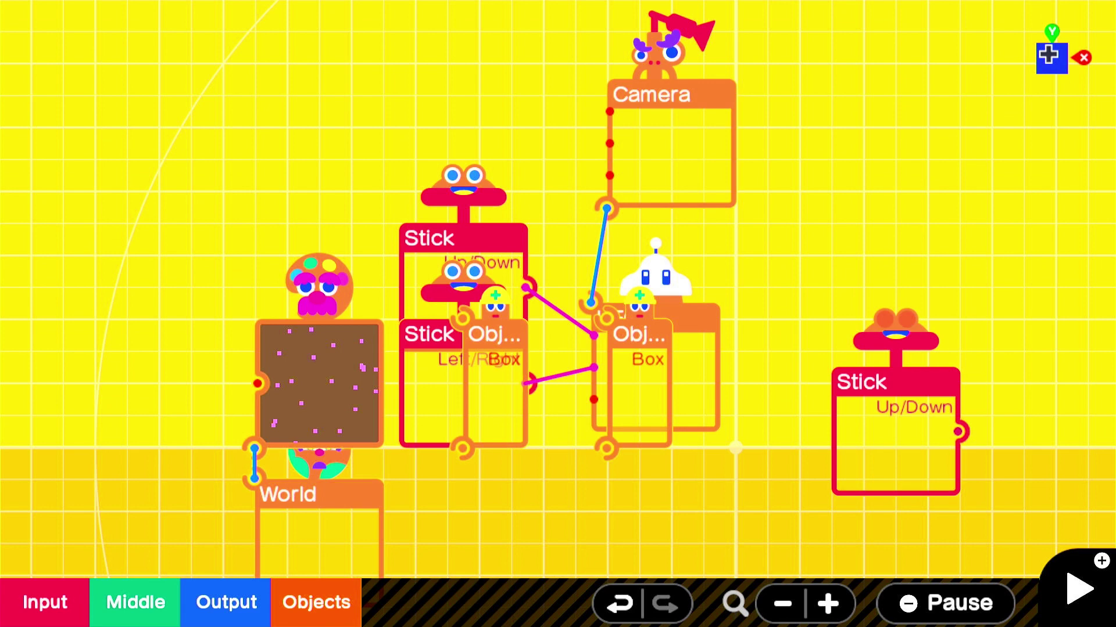
scroll(1049, 56, down, 2)
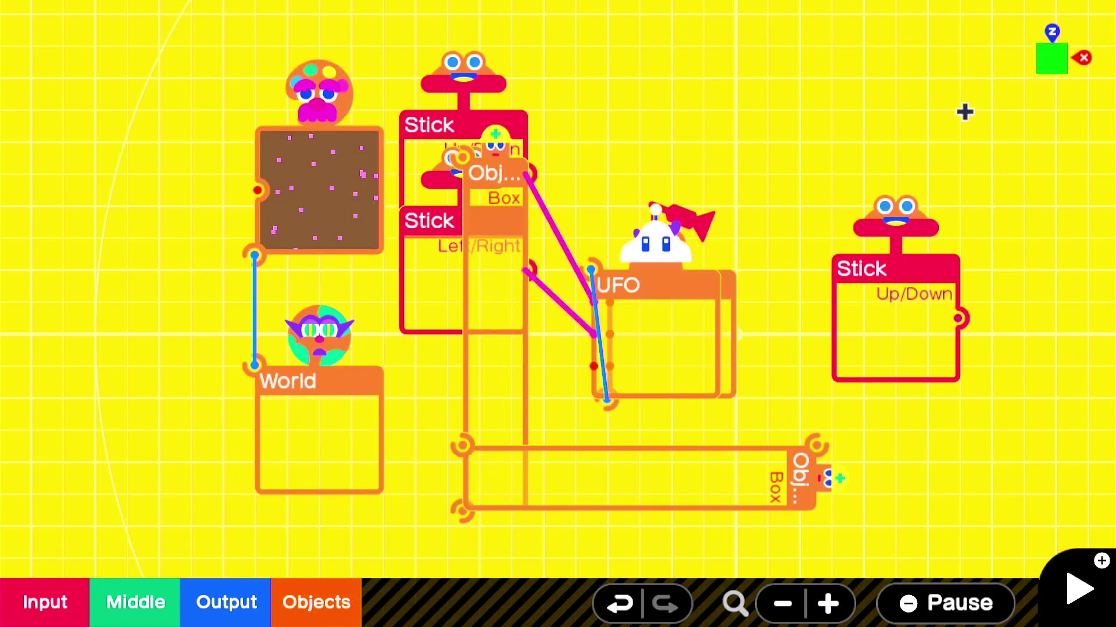
scroll(984, 97, up, 2)
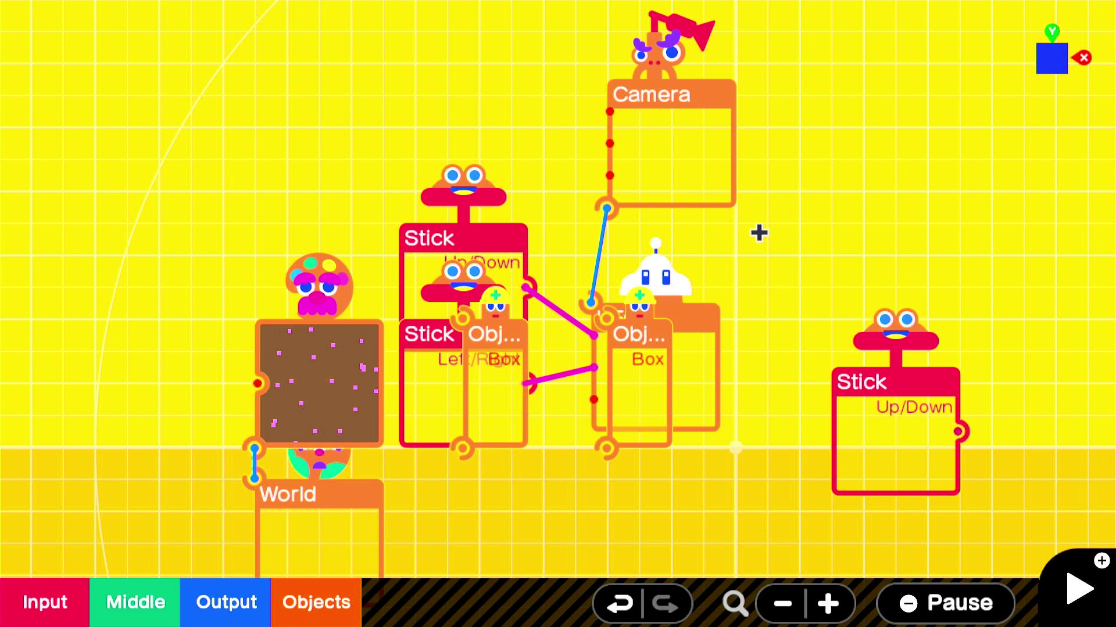
scroll(1036, 33, down, 2)
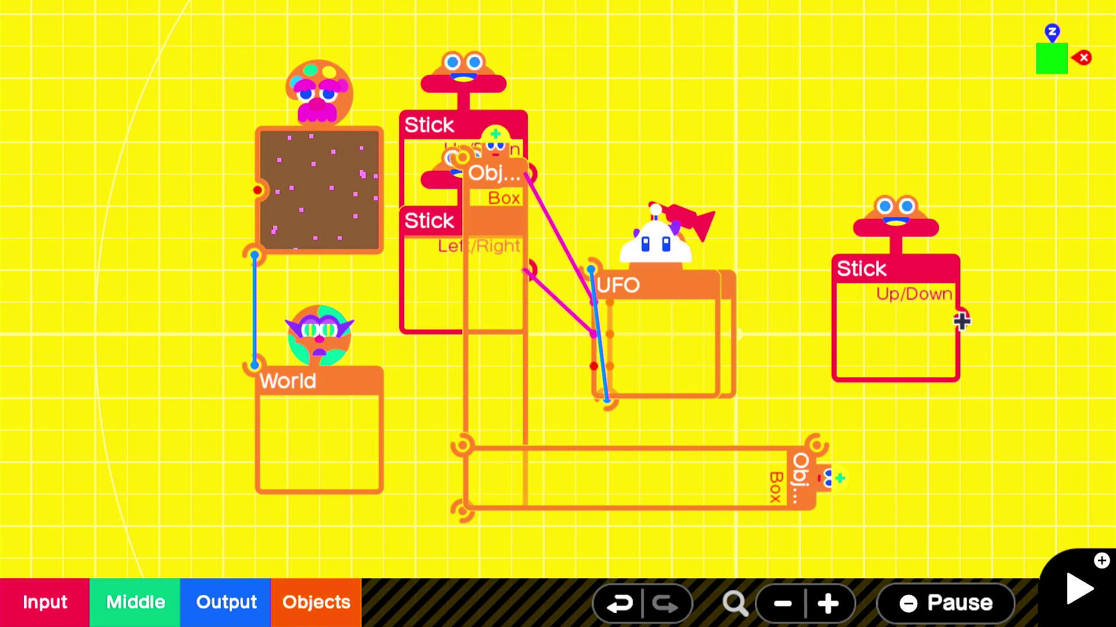
Step: Move the Camera off the UFO in the top view so that its ports are accessible
drag(962, 321, 828, 315)
click(728, 325)
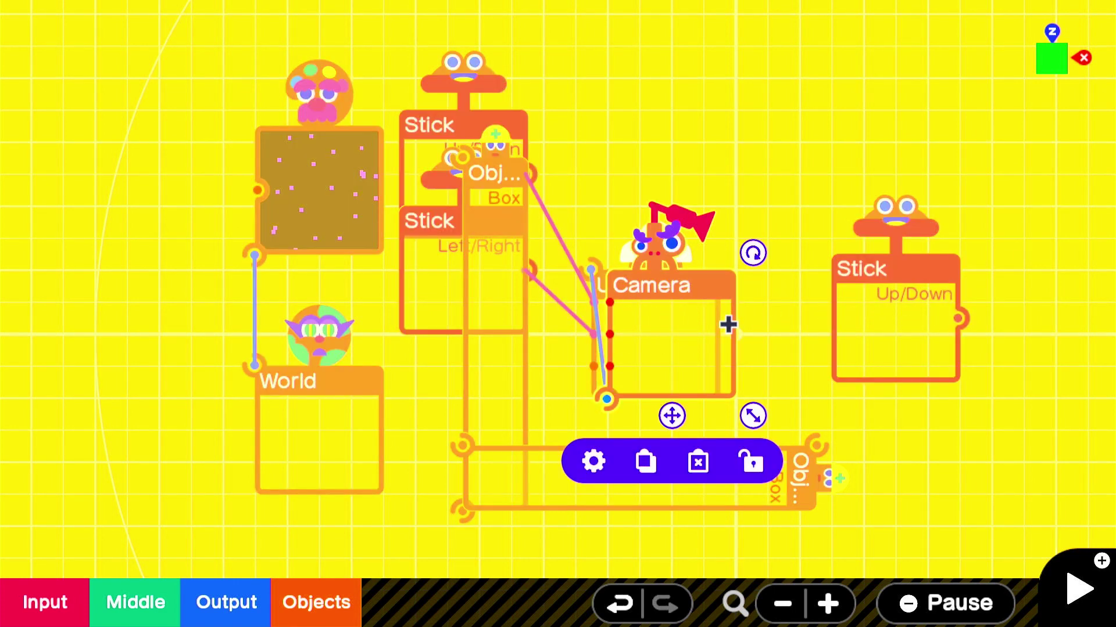
drag(663, 422, 666, 146)
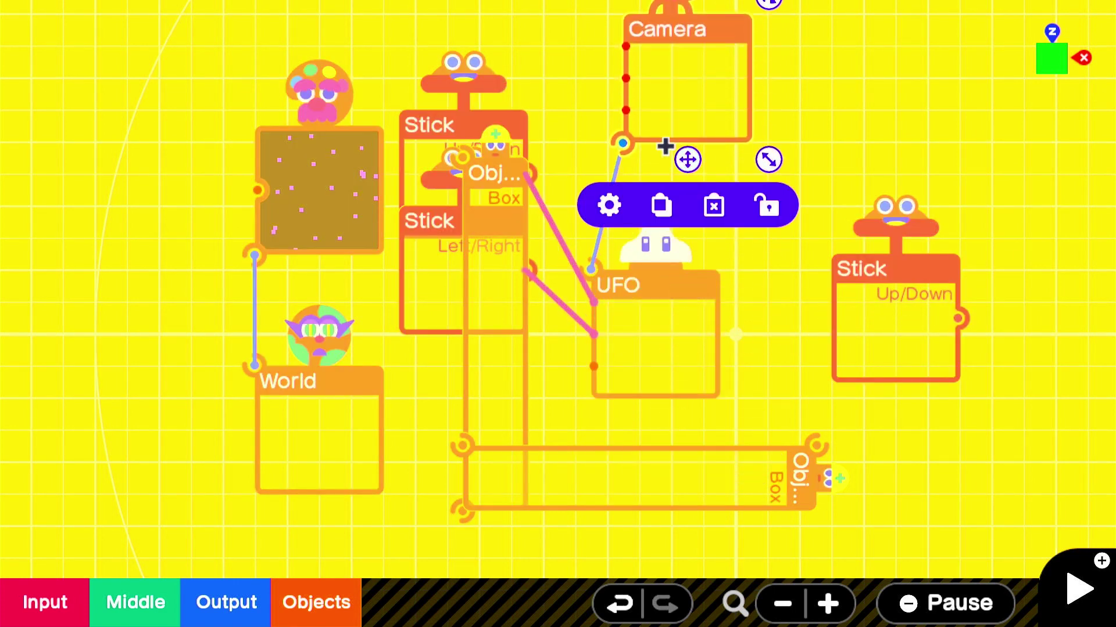
Step: Connect the right-stick Up/Down input to the Camera's first port and test-play the game
drag(640, 51, 938, 341)
click(938, 341)
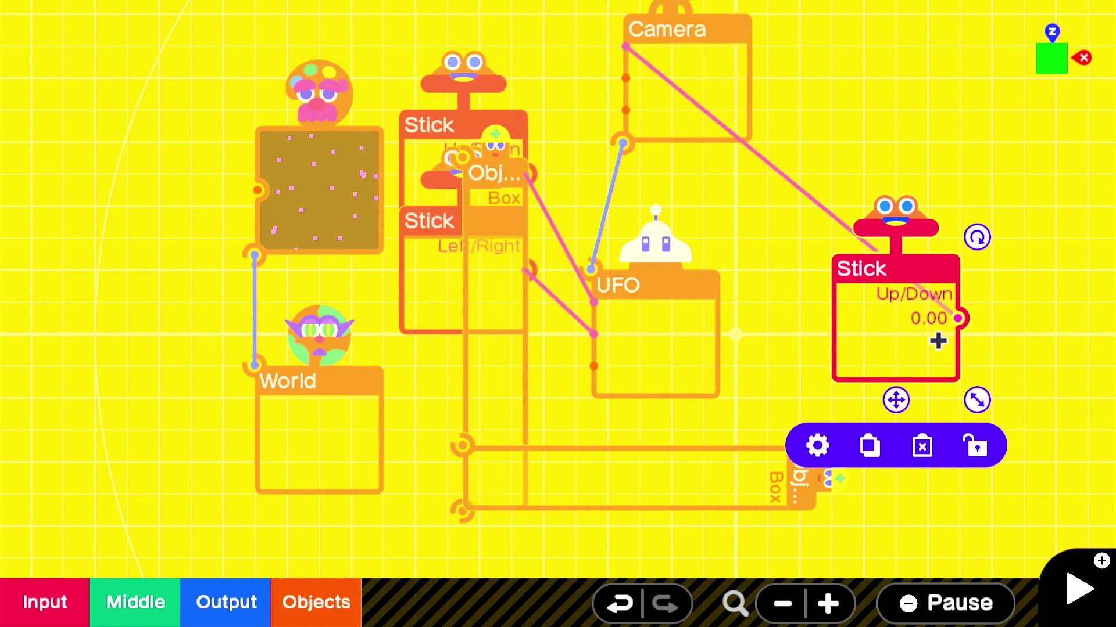
key(plus)
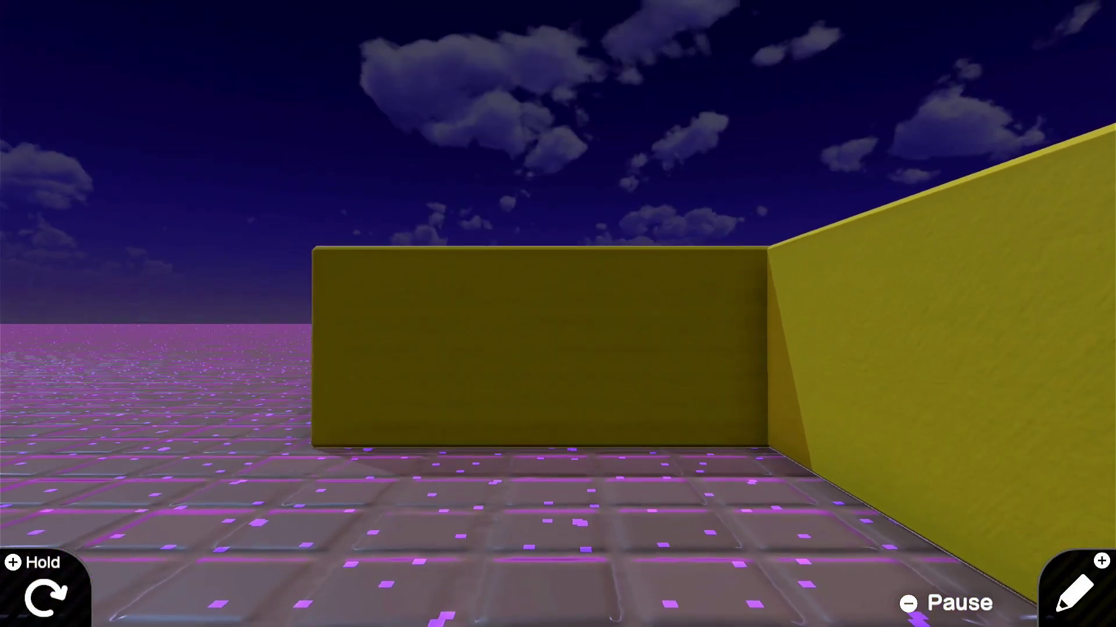
key(plus)
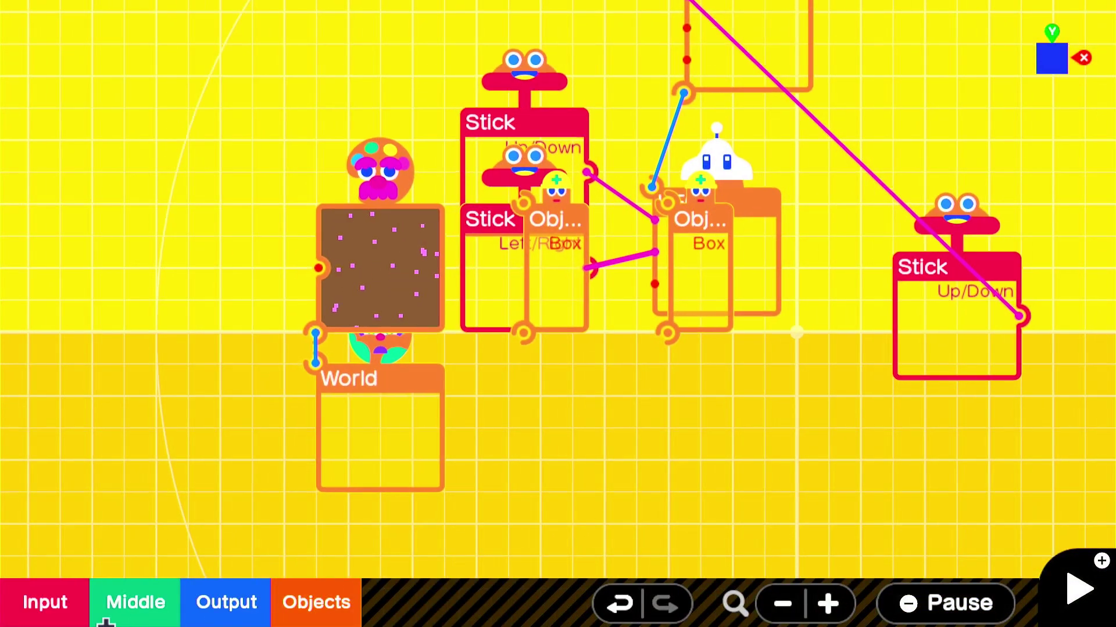
Step: Add a right-stick Left/Right input below the existing boxes and sticks
click(19, 623)
click(168, 400)
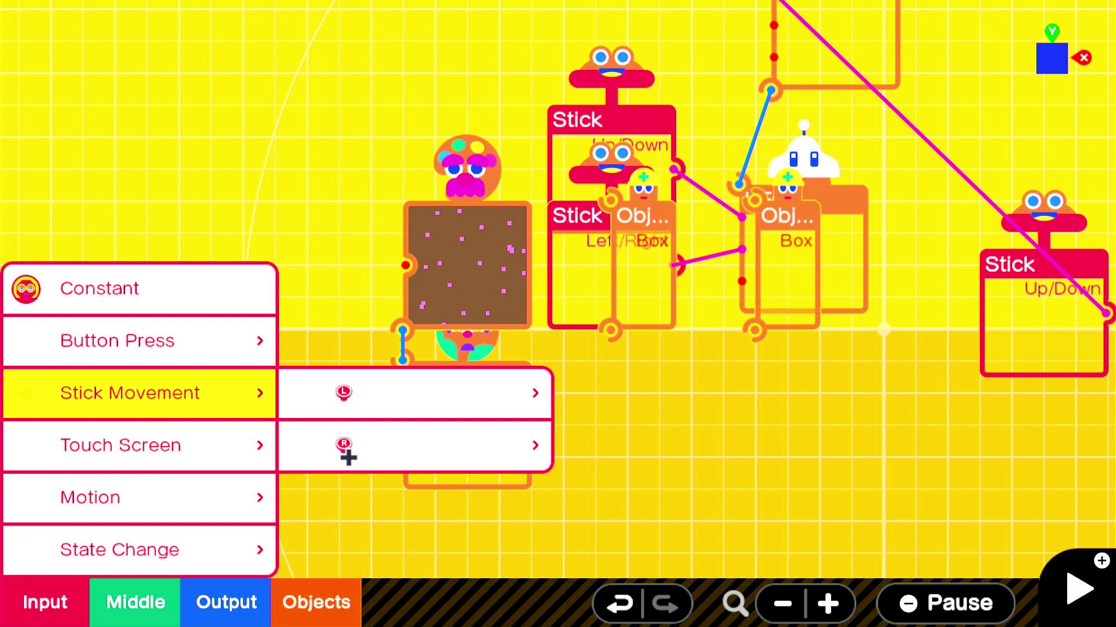
click(489, 457)
click(663, 512)
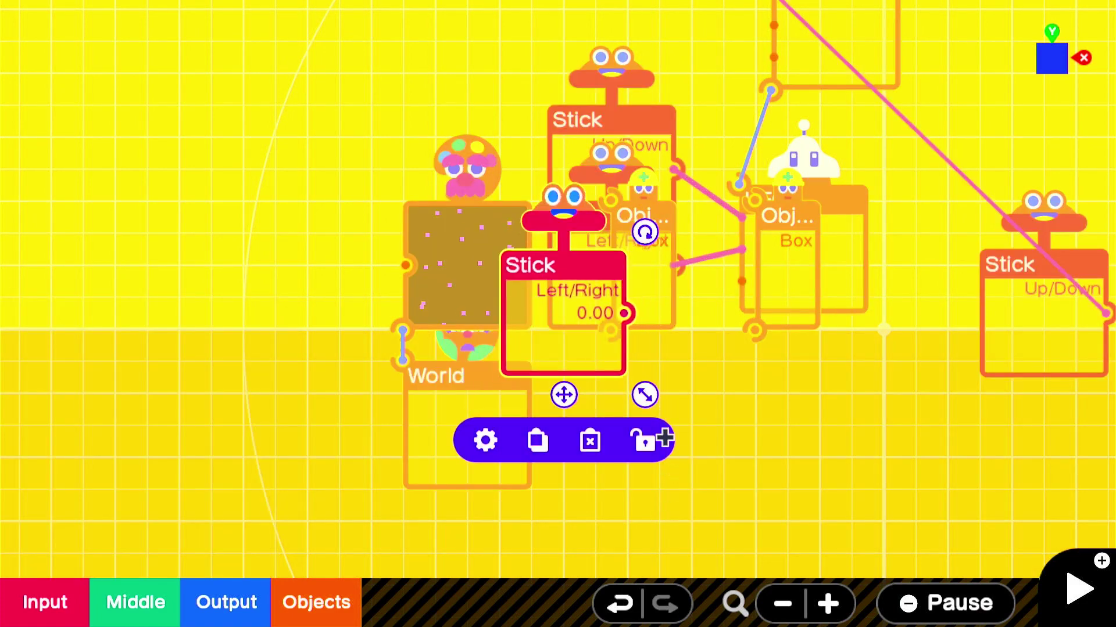
Step: Connect the right-stick Left/Right input to the Camera's second port and test-play the game
drag(570, 313, 777, 199)
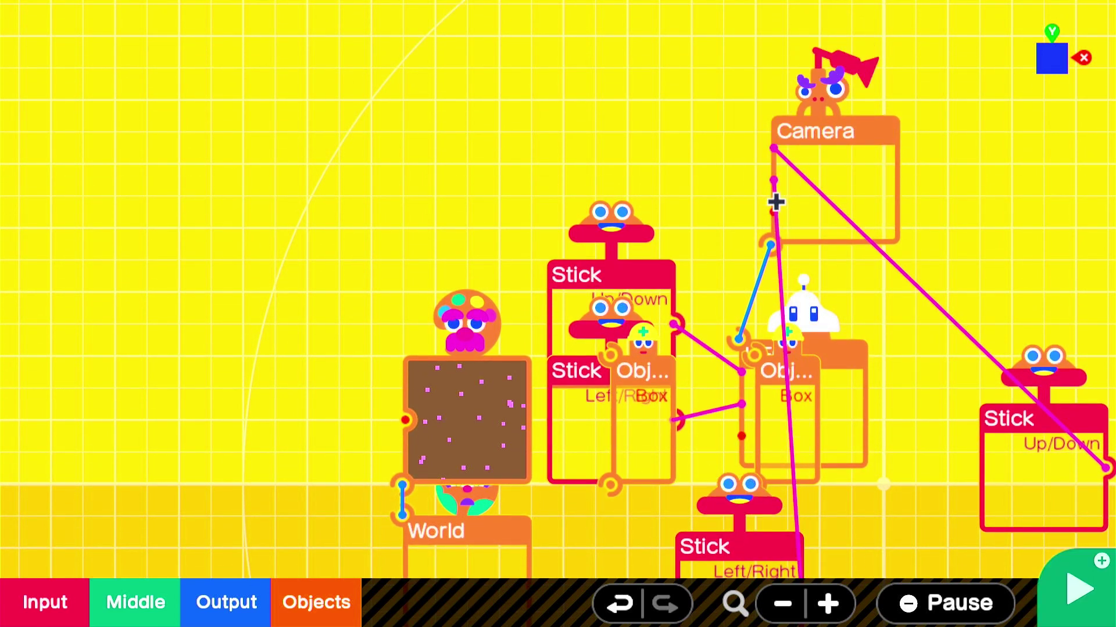
key(plus)
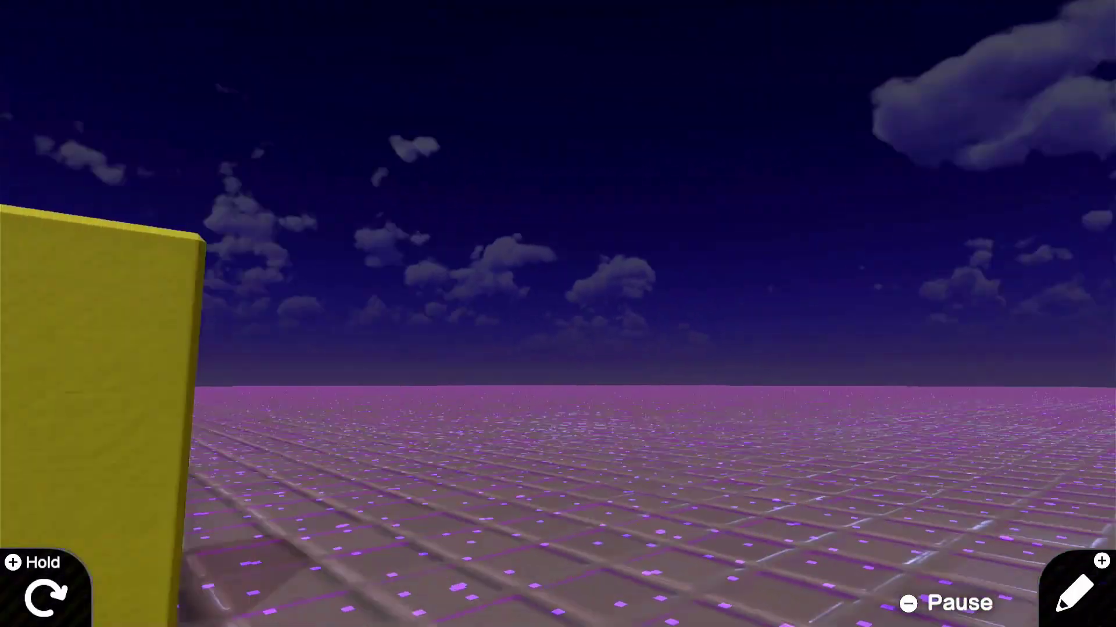
key(plus)
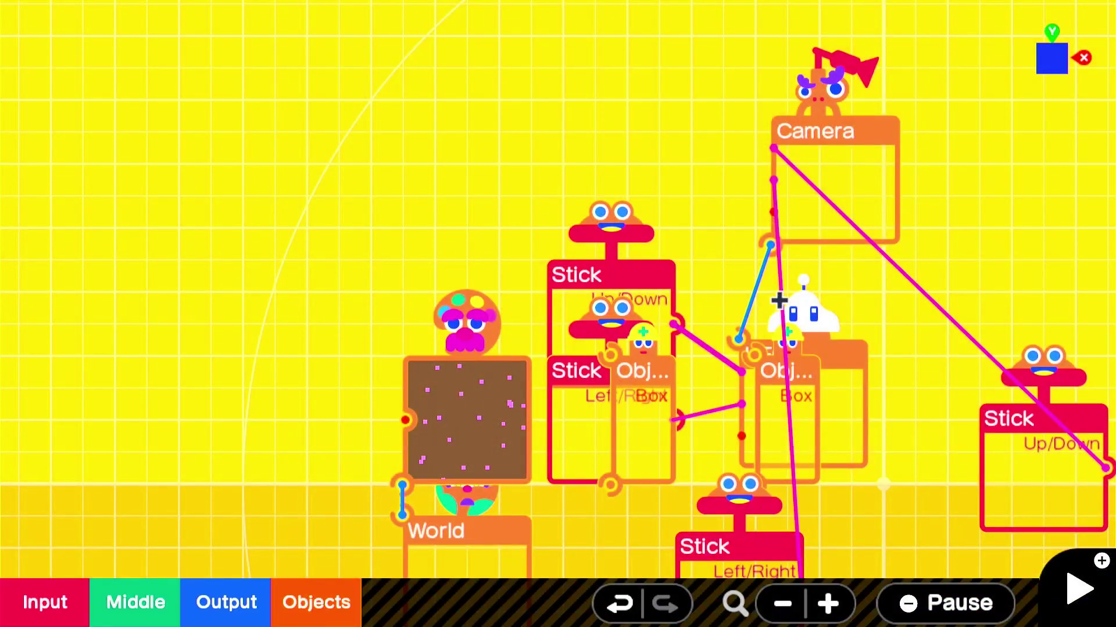
Step: Duplicate the horizontal box wall in the top view, rotate the copy 90 degrees and align it with the wall's open end
click(793, 414)
click(1051, 70)
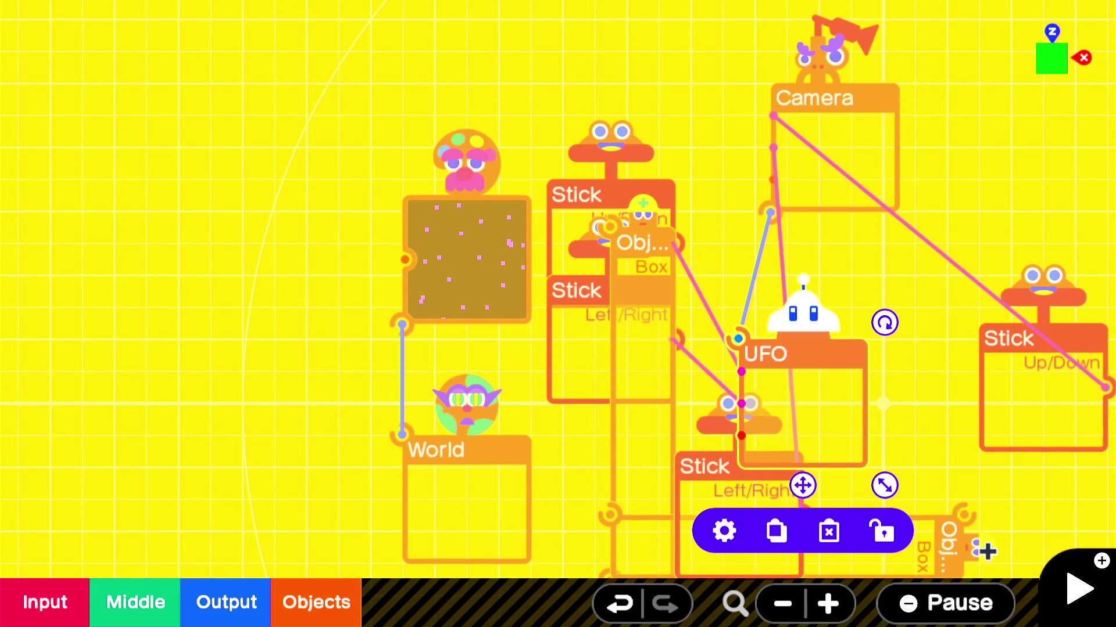
scroll(986, 548, up, 1)
scroll(984, 577, down, 4)
click(878, 348)
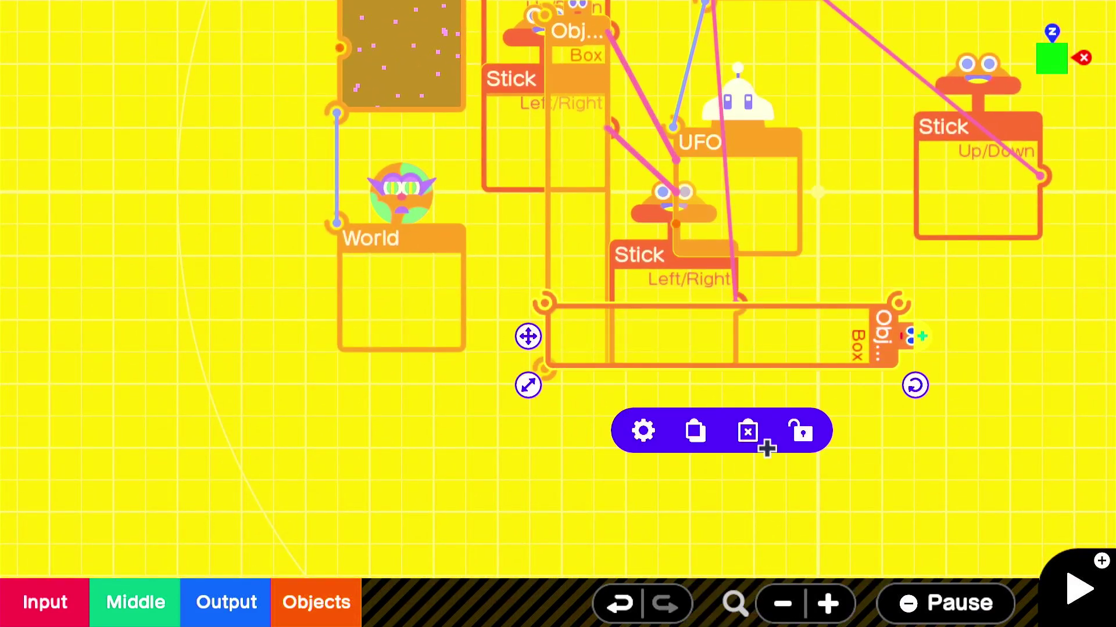
click(694, 433)
drag(948, 434, 775, 263)
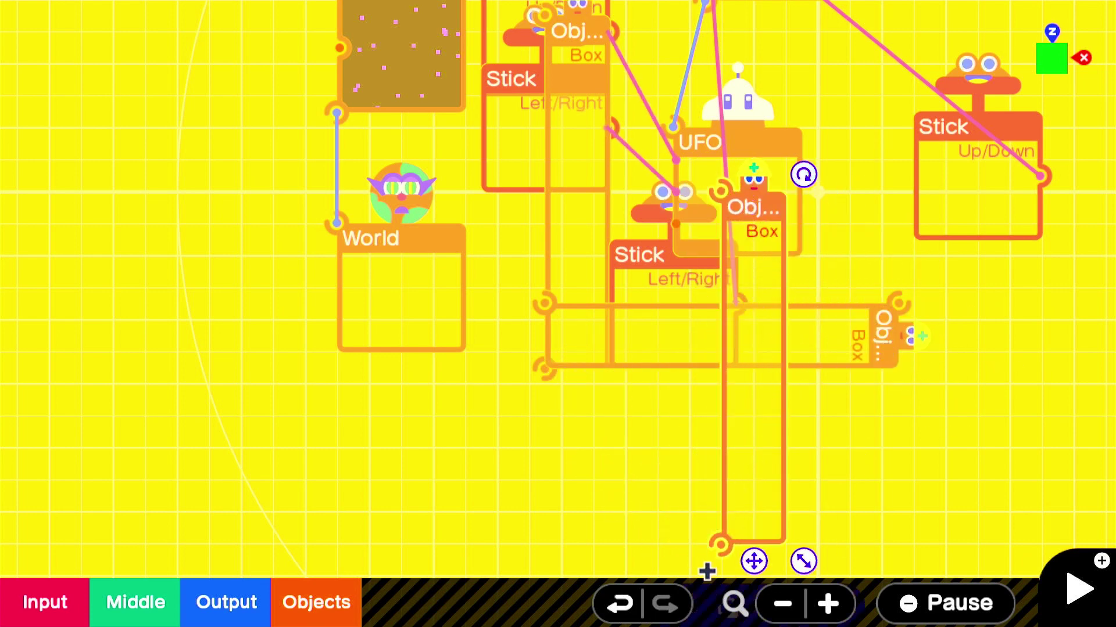
drag(755, 561, 865, 398)
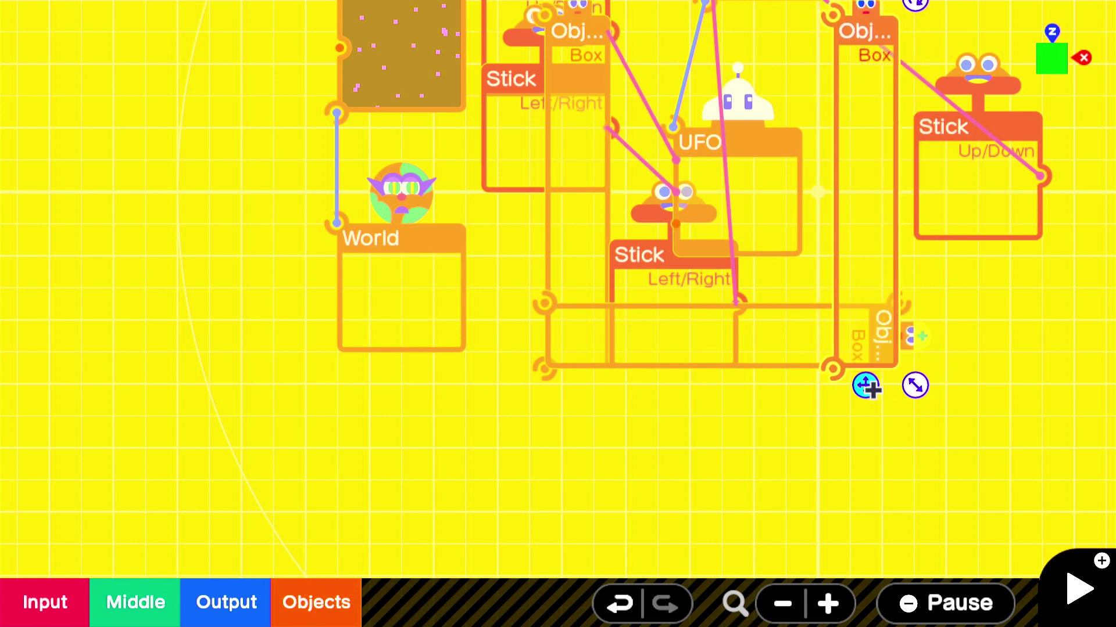
Step: Rotate the UFO 180 degrees in the top view and check it from the front
click(782, 186)
drag(822, 109, 645, 312)
click(1043, 80)
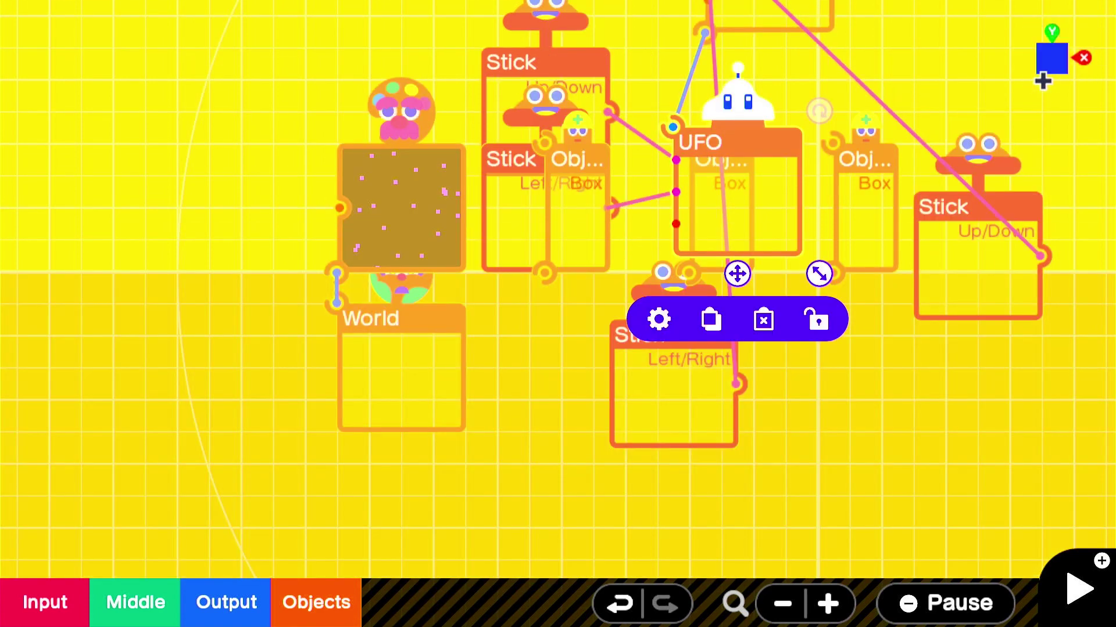
click(1071, 42)
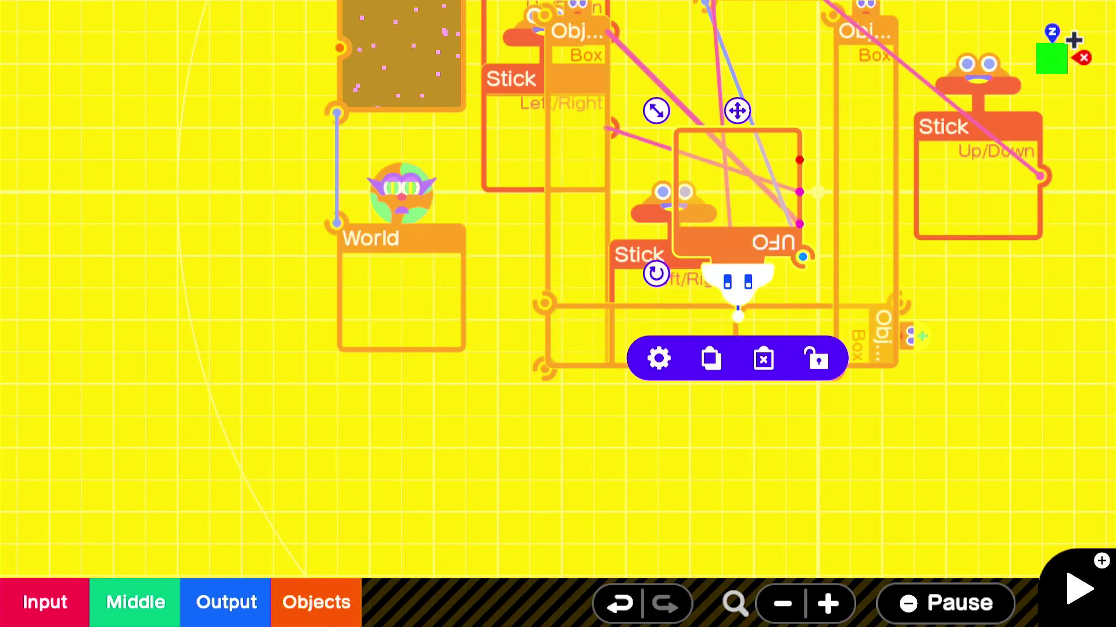
Step: Duplicate the new upright box wall, rotate the copy 90 degrees and place it beyond the Camera, parallel to the horizontal wall
click(869, 159)
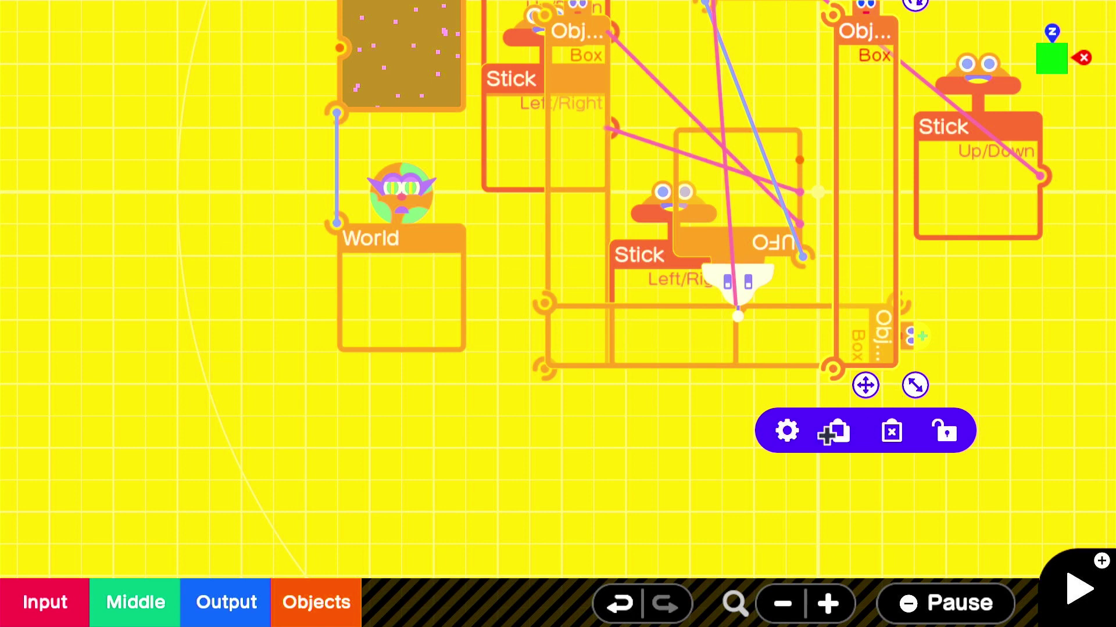
click(834, 432)
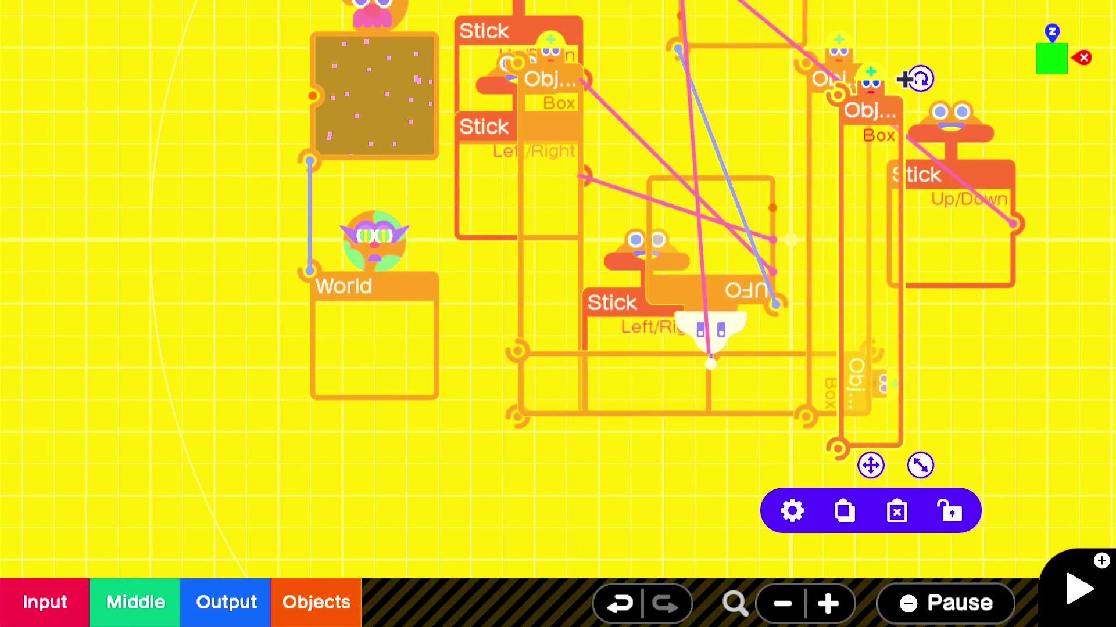
drag(907, 78, 1069, 321)
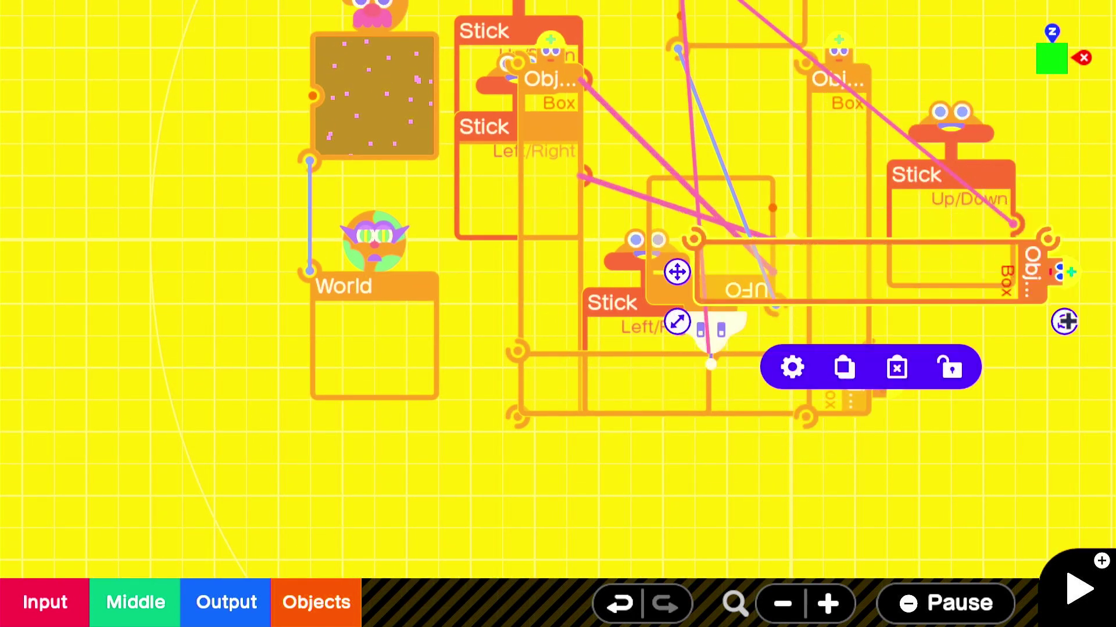
drag(974, 264, 905, 84)
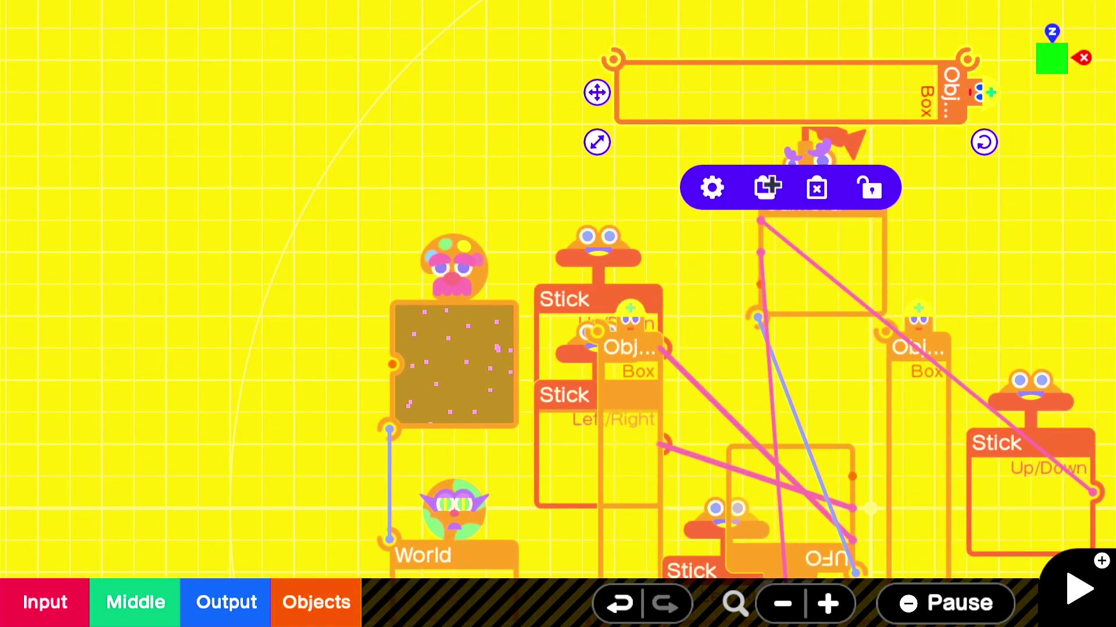
Step: Extend the far wall beyond the Camera with an end-to-end duplicate, and add another copy rotated 90 degrees at its outer end
click(796, 219)
drag(852, 141, 1002, 140)
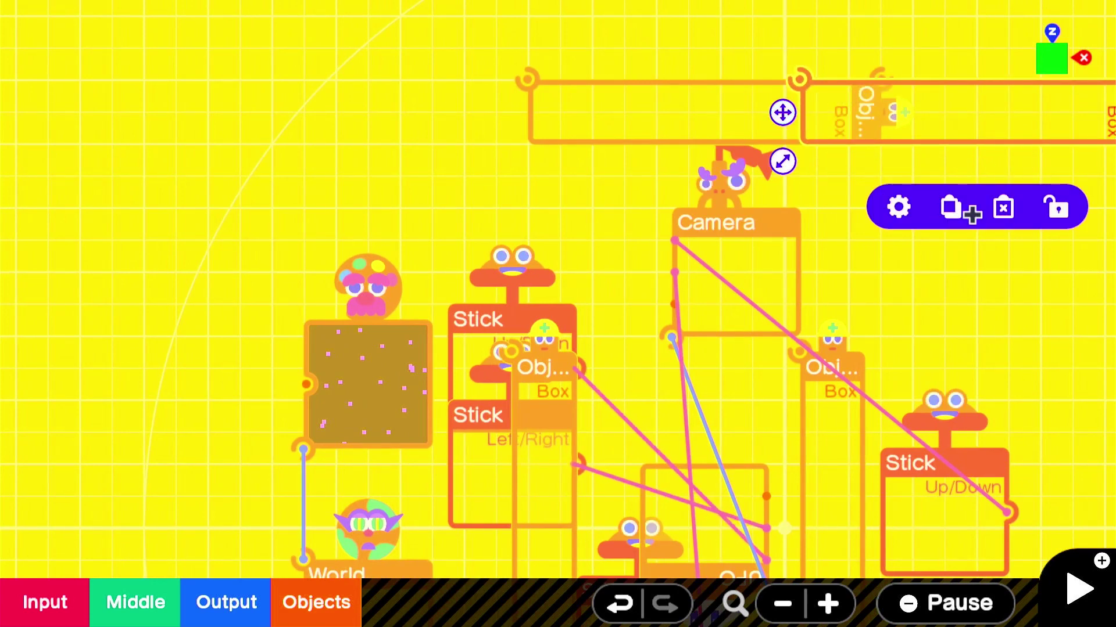
click(962, 209)
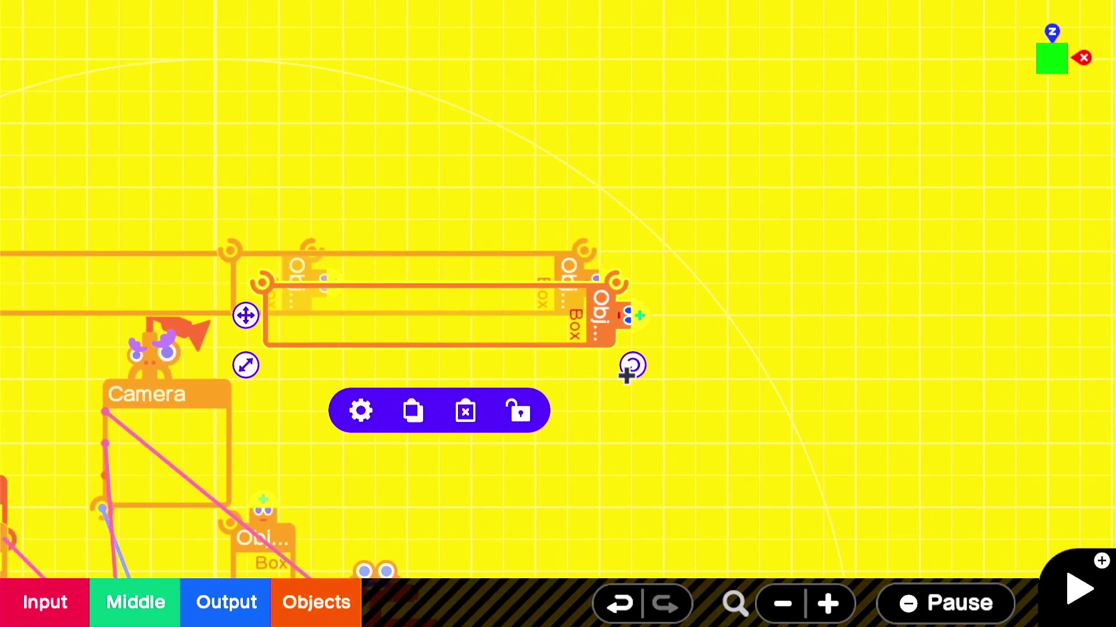
drag(627, 376, 466, 176)
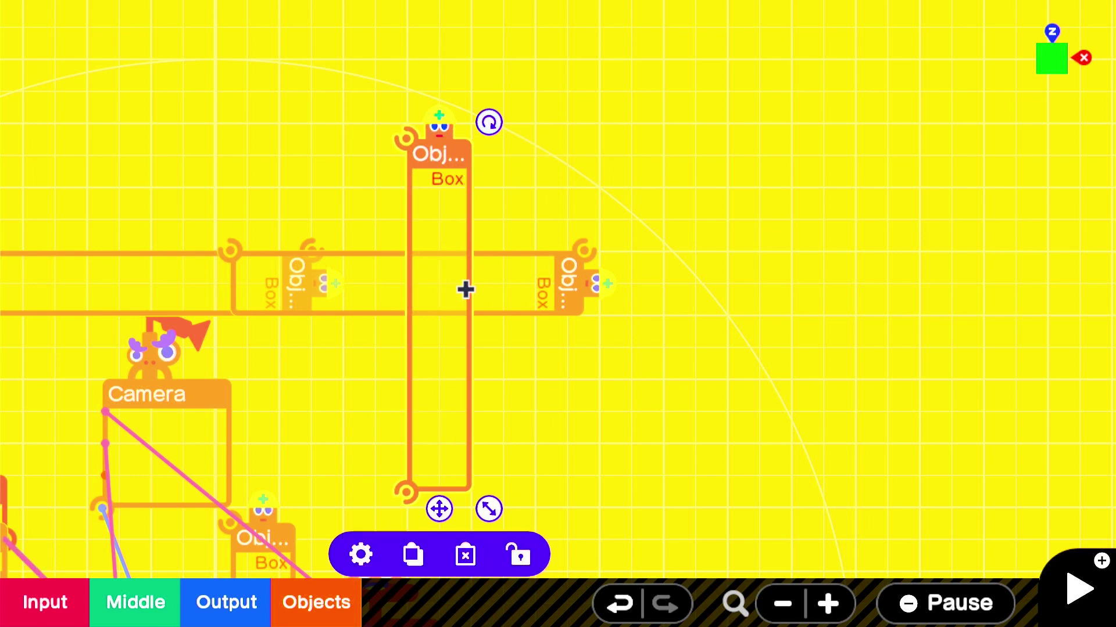
drag(441, 510, 508, 533)
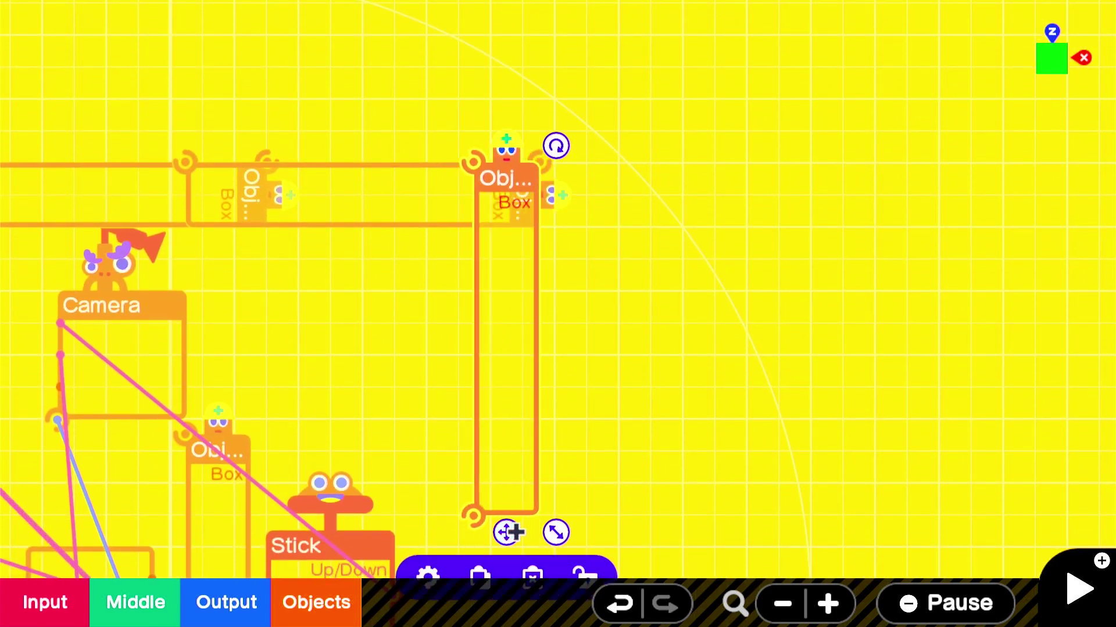
Step: Duplicate the new upright wall, rotate the copy 90 degrees to join the corridor wall opposite, and test-play the layout
click(480, 591)
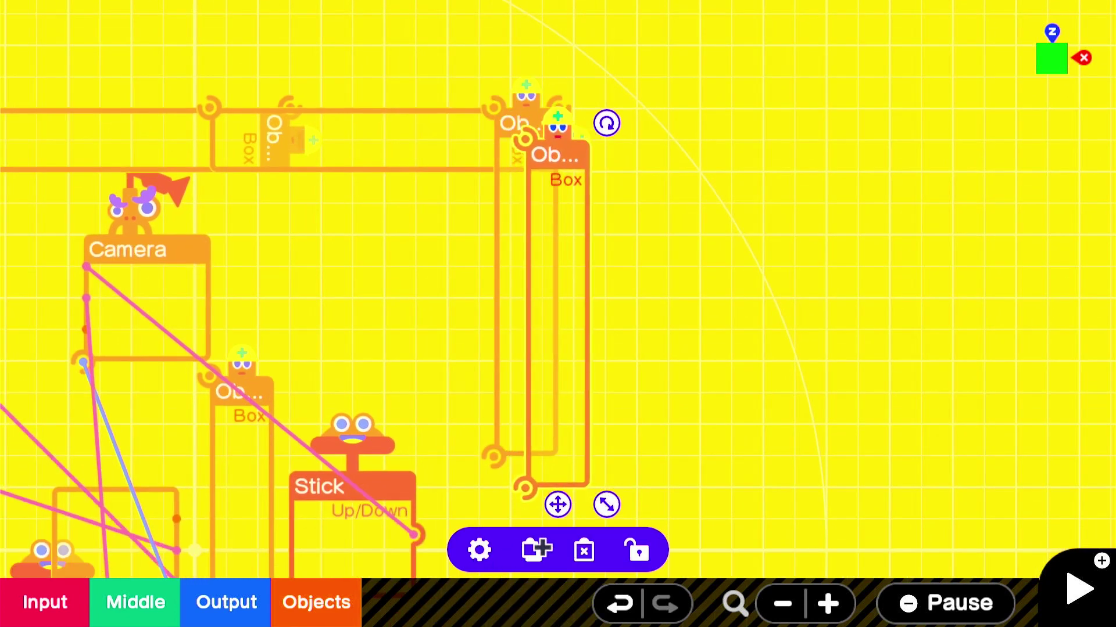
drag(618, 133, 722, 332)
drag(651, 334, 480, 434)
key(plus)
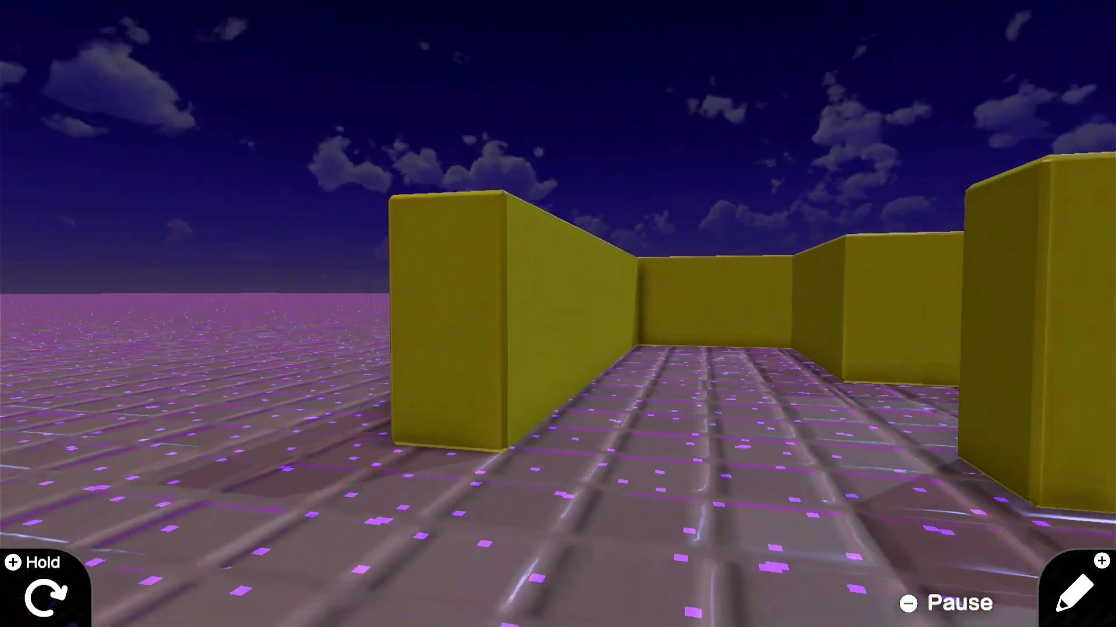
key(plus)
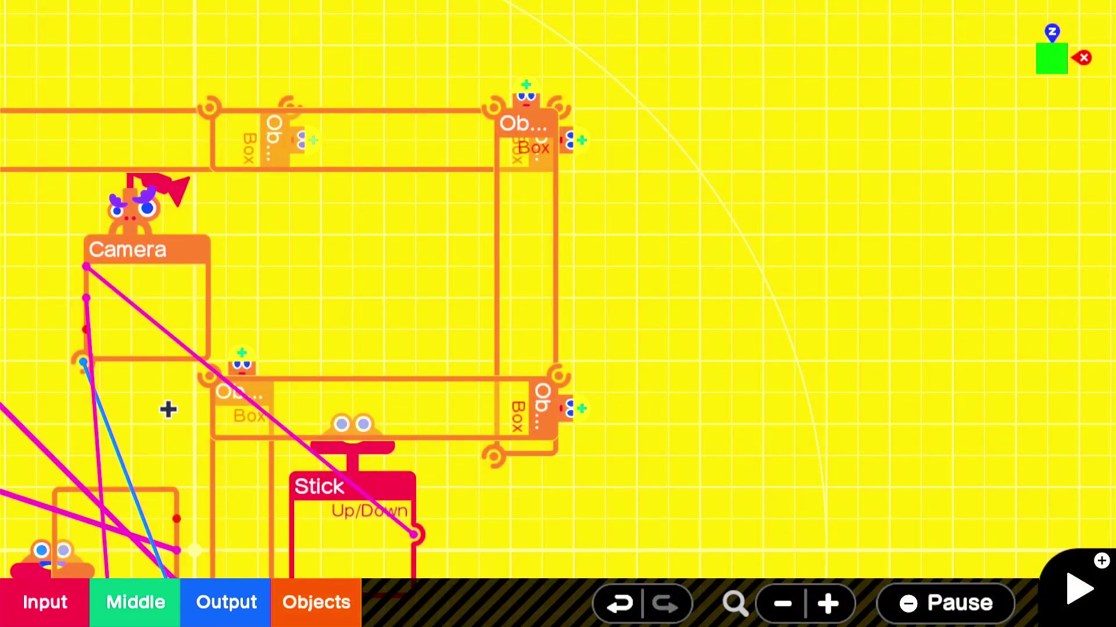
Step: Move the UFO's Up/Down and Left/Right Sticks away from the box wall to beyond the ground Texture, and shift that Texture closer to the World
scroll(168, 409, left, 10)
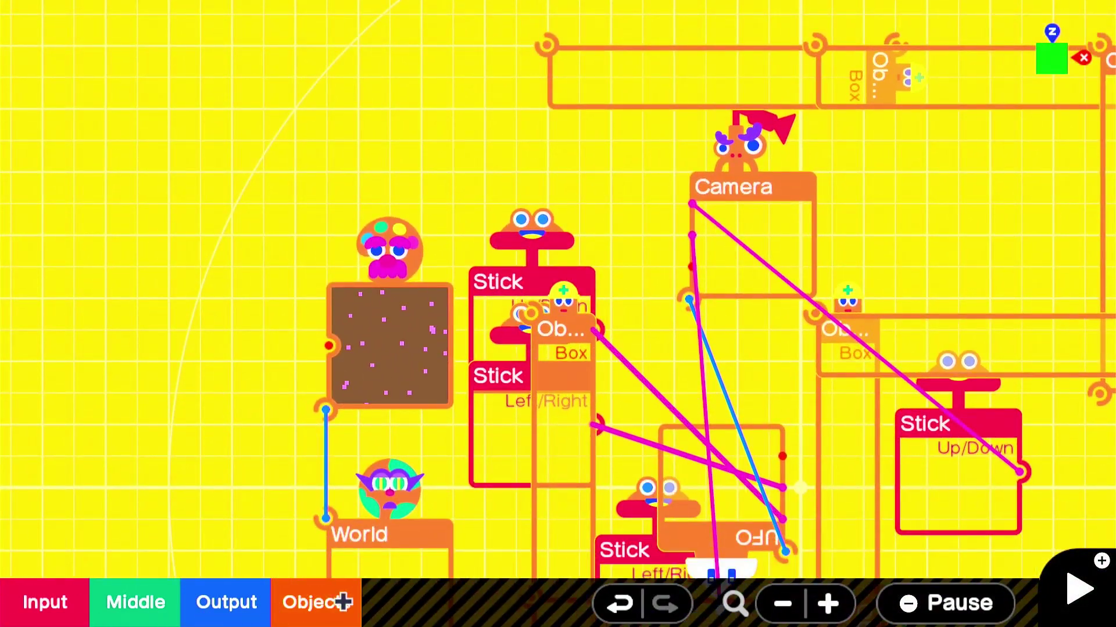
click(528, 302)
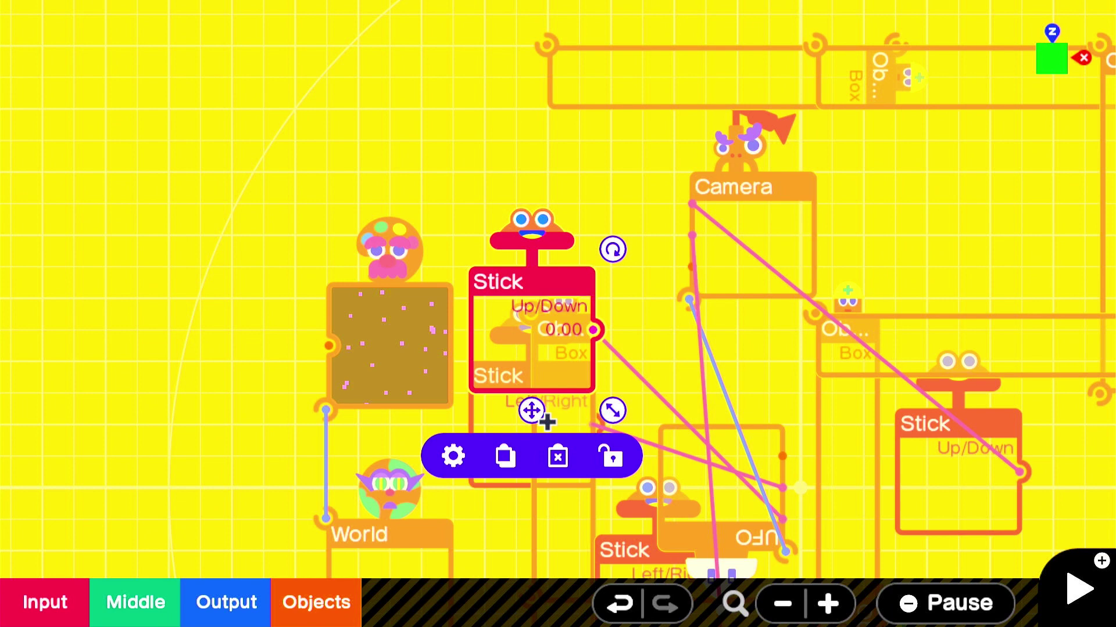
drag(546, 422, 88, 422)
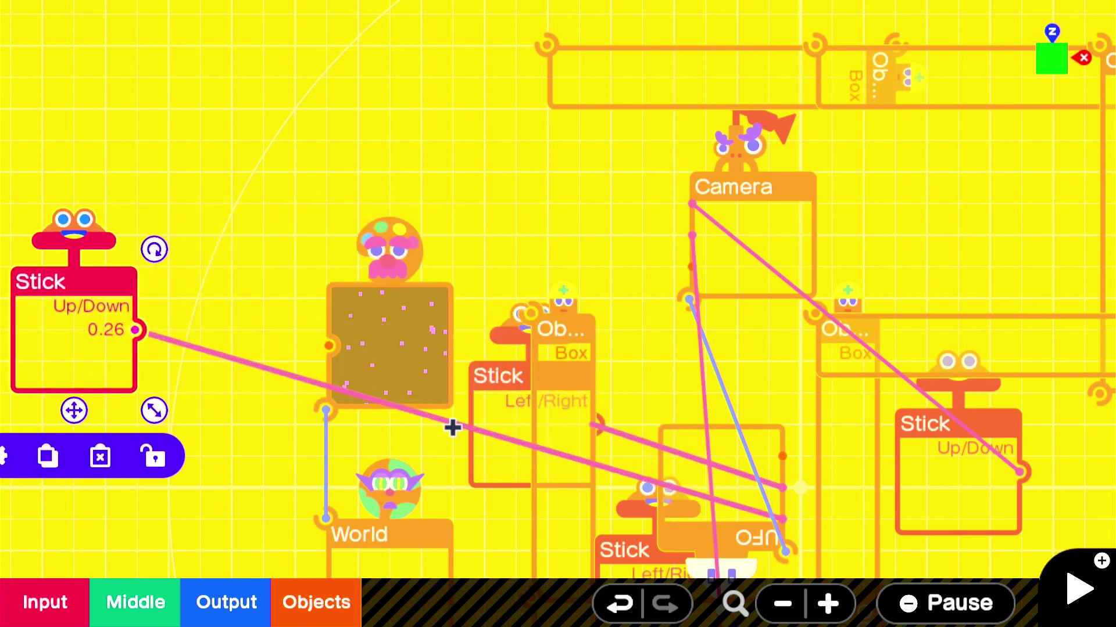
click(530, 399)
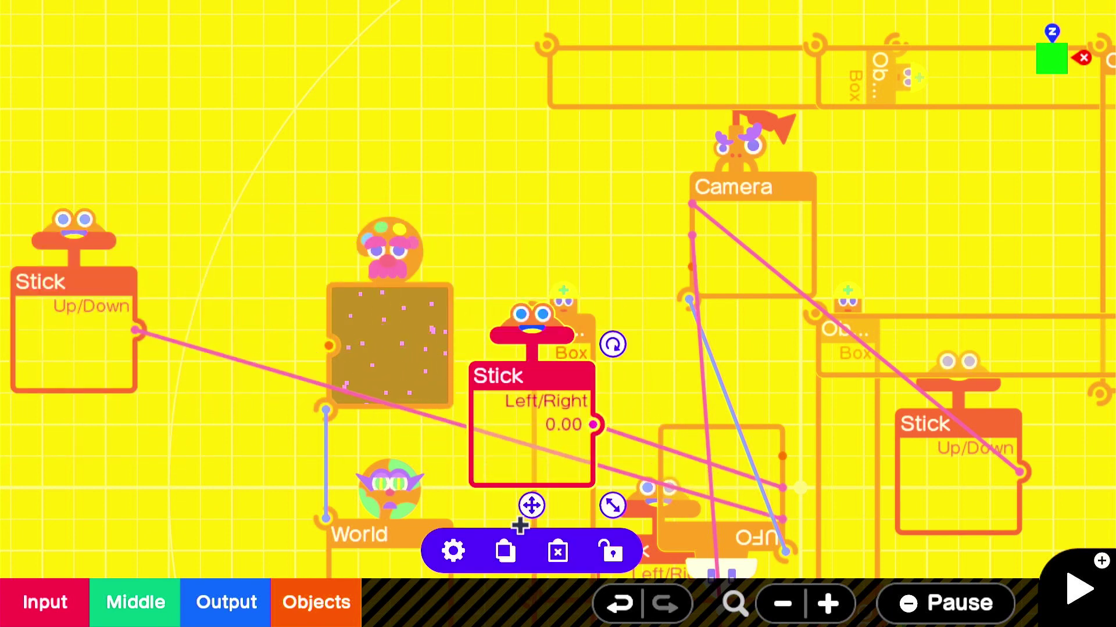
drag(520, 526, 64, 533)
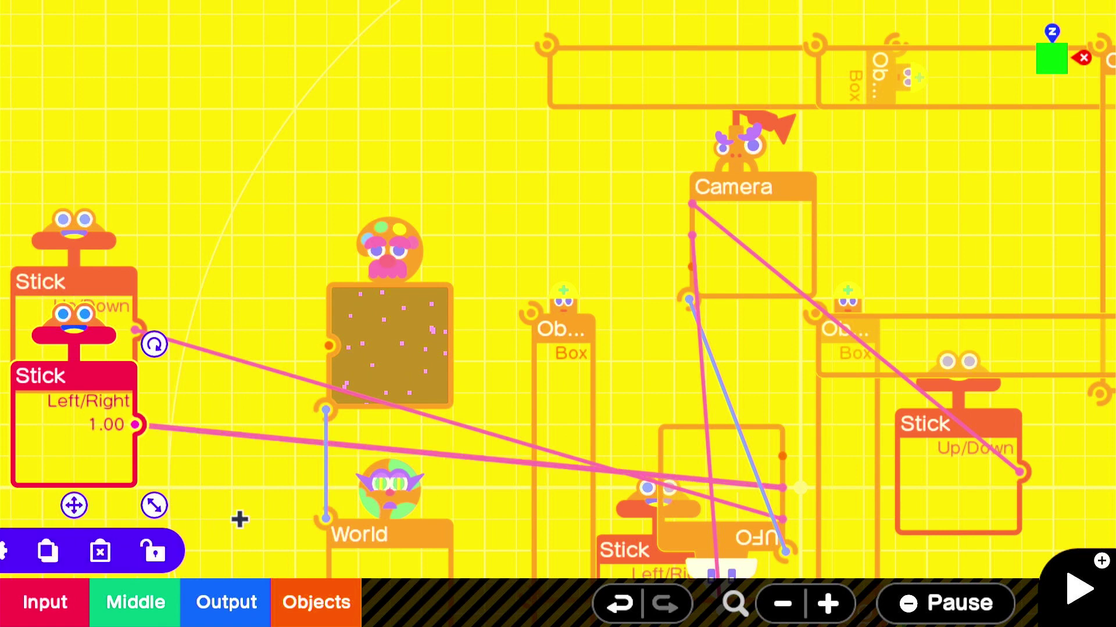
click(399, 421)
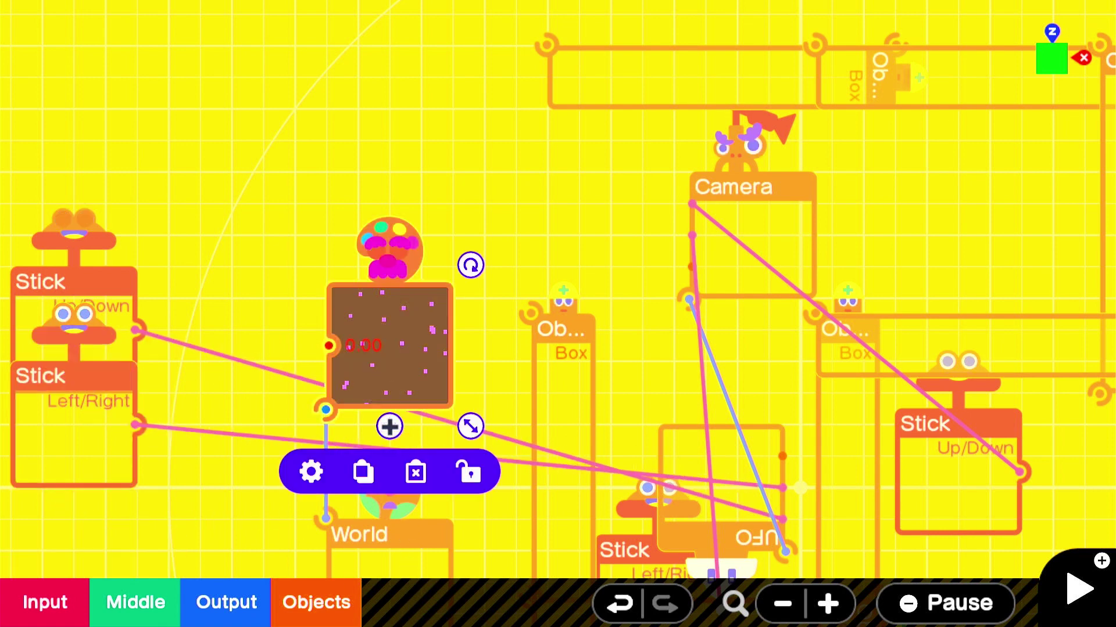
drag(399, 421, 399, 468)
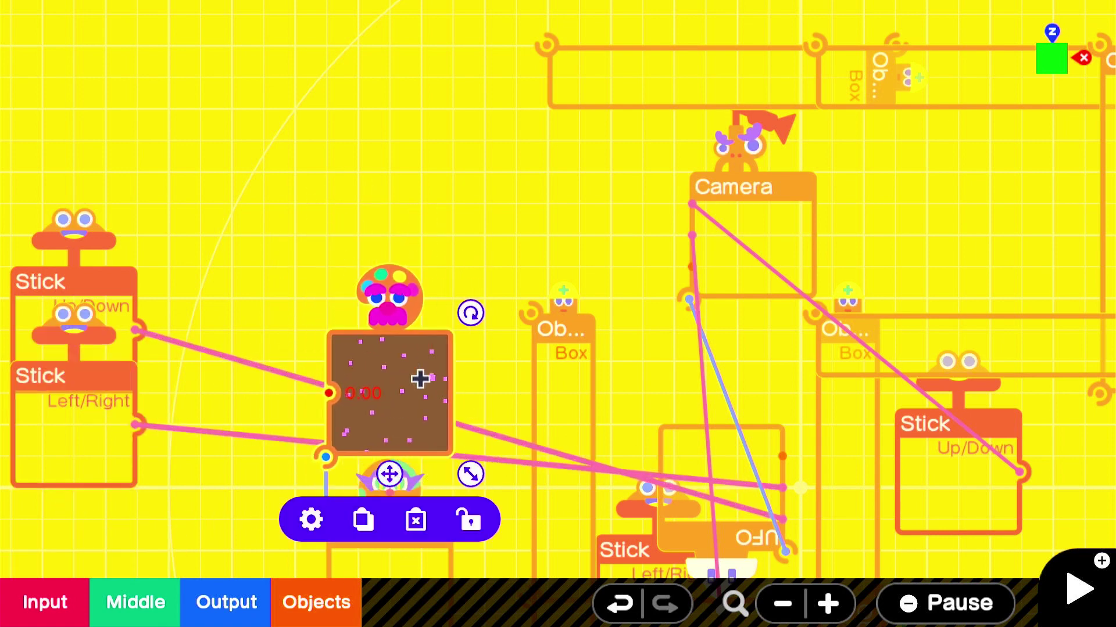
Step: Duplicate the upright wall beside the UFO and rotate the copy 90 degrees so it extends outward from that wall's end
click(587, 366)
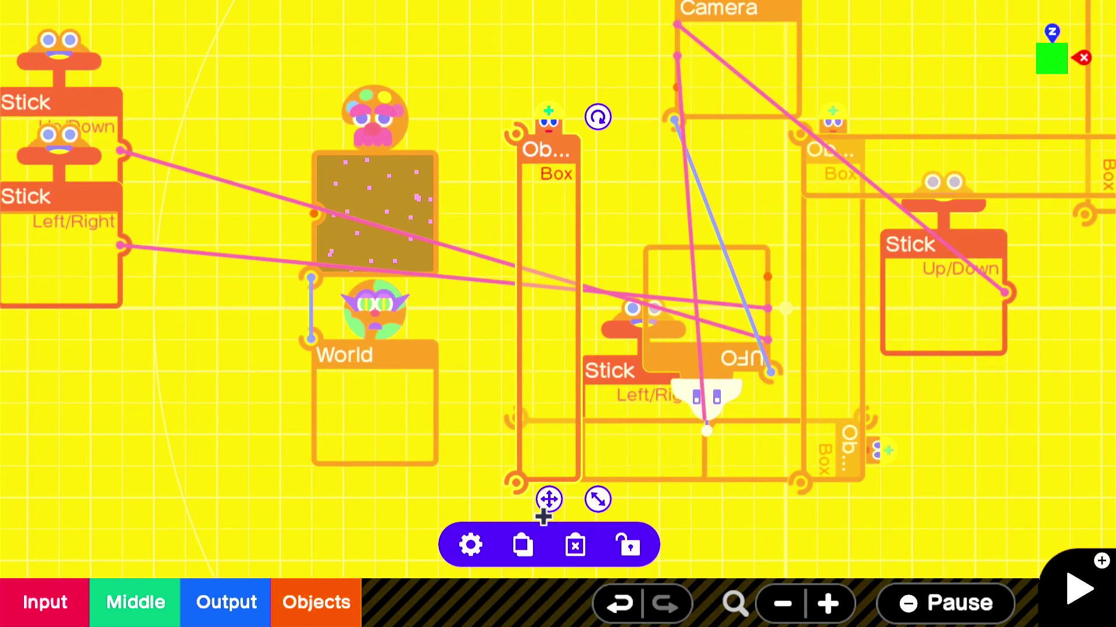
click(523, 545)
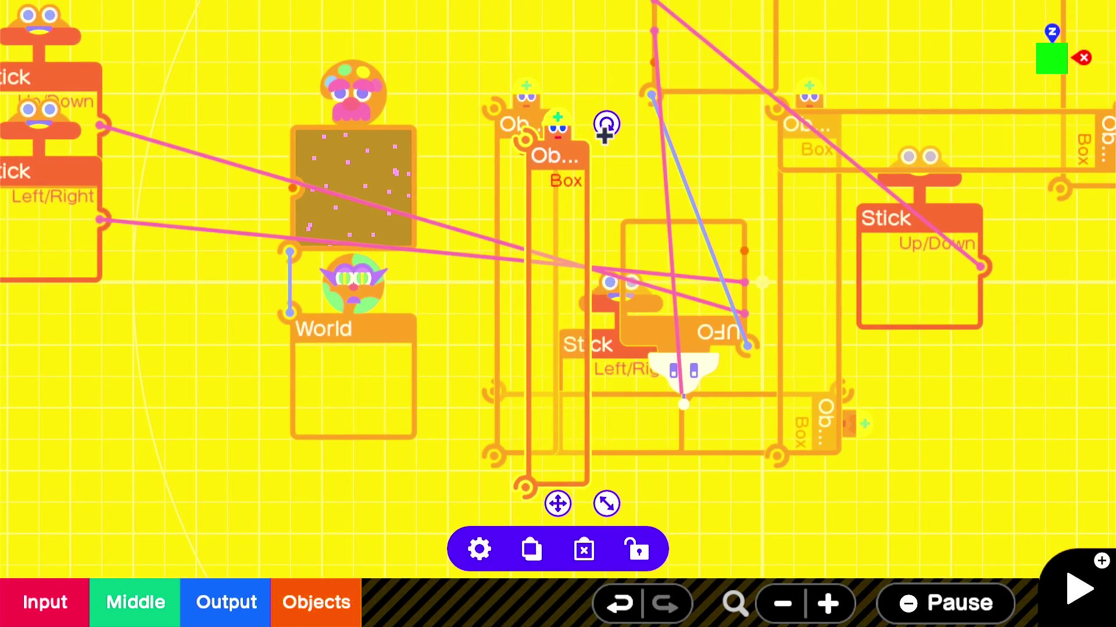
drag(606, 124, 470, 137)
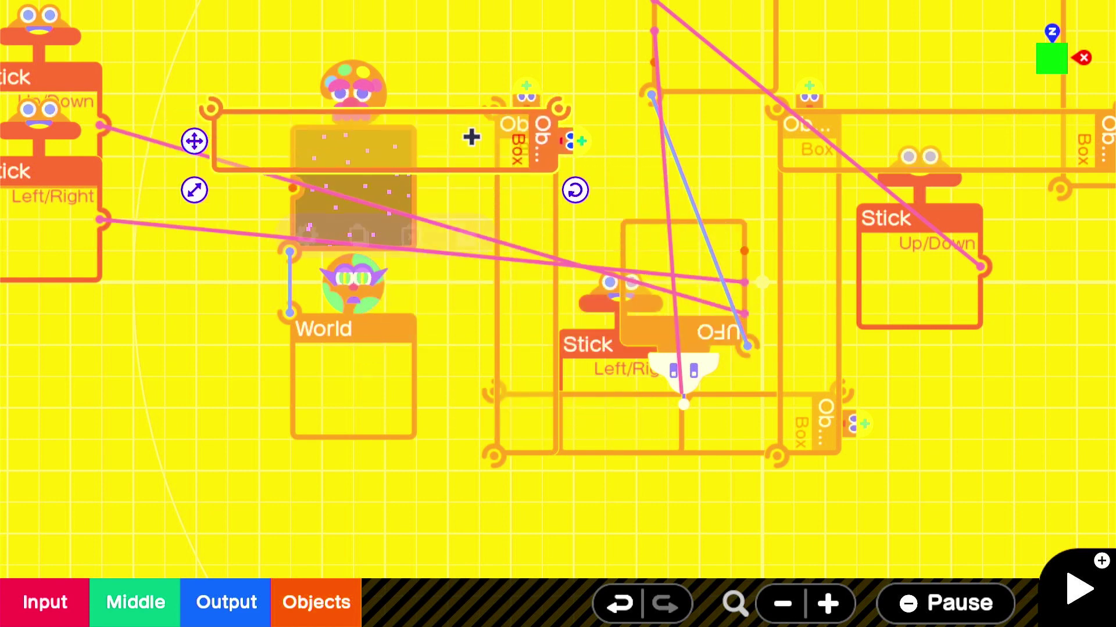
Step: Add a Touch Sensor and place it in the open area beside the Camera, near the far wall's end
click(301, 598)
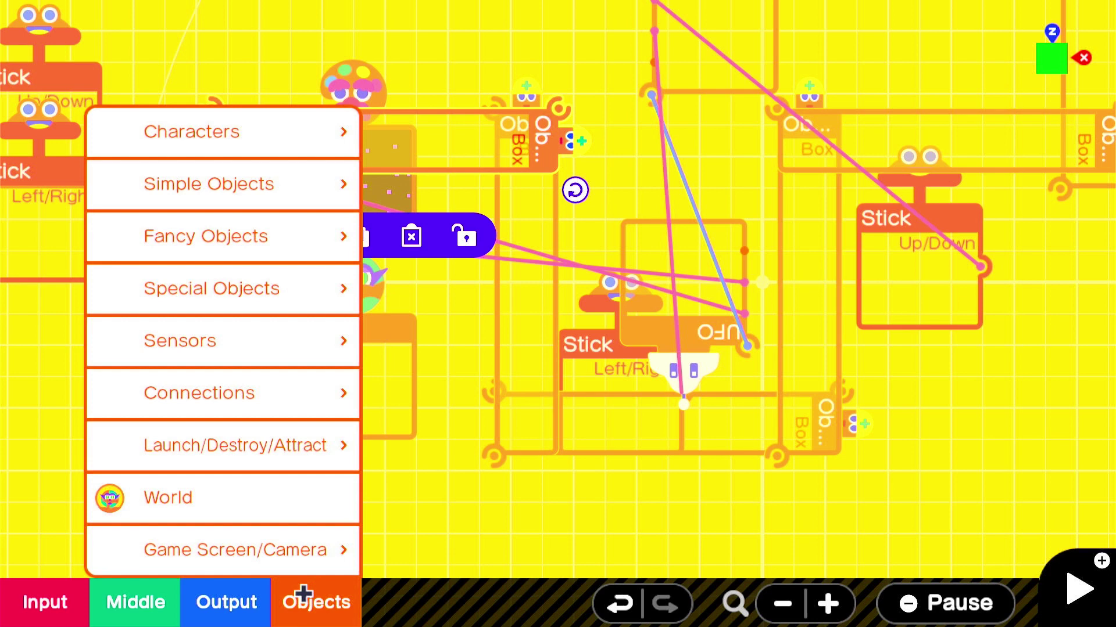
click(322, 324)
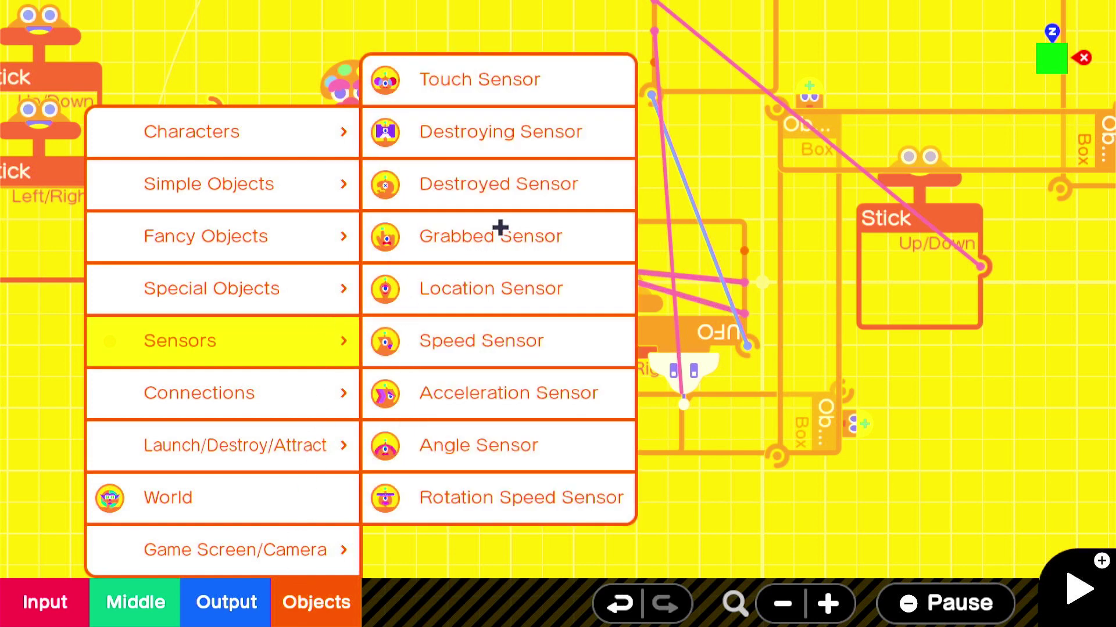
click(528, 91)
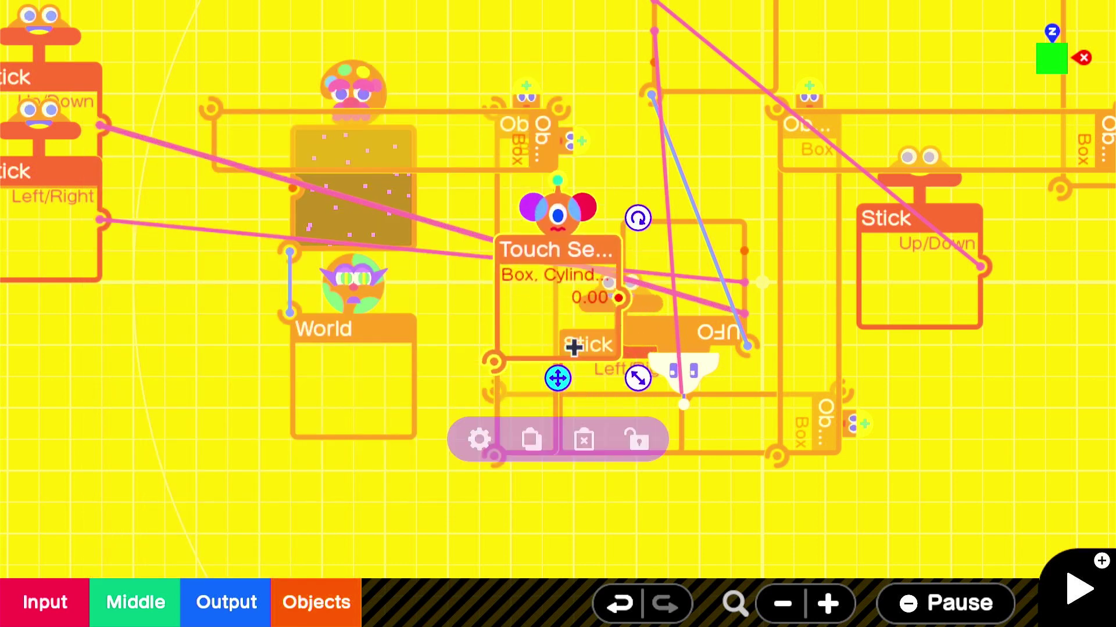
drag(573, 346, 535, 277)
Step: Set the Touch Sensor to check only for the UFO, deselecting Box, Cylinder and Sphere
click(445, 355)
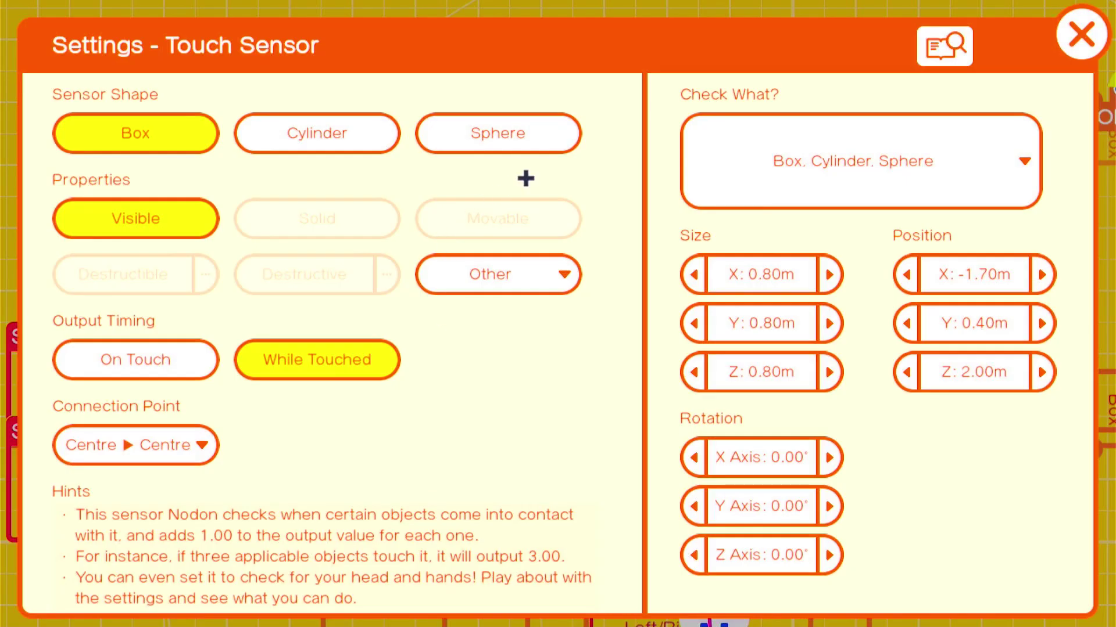
click(747, 162)
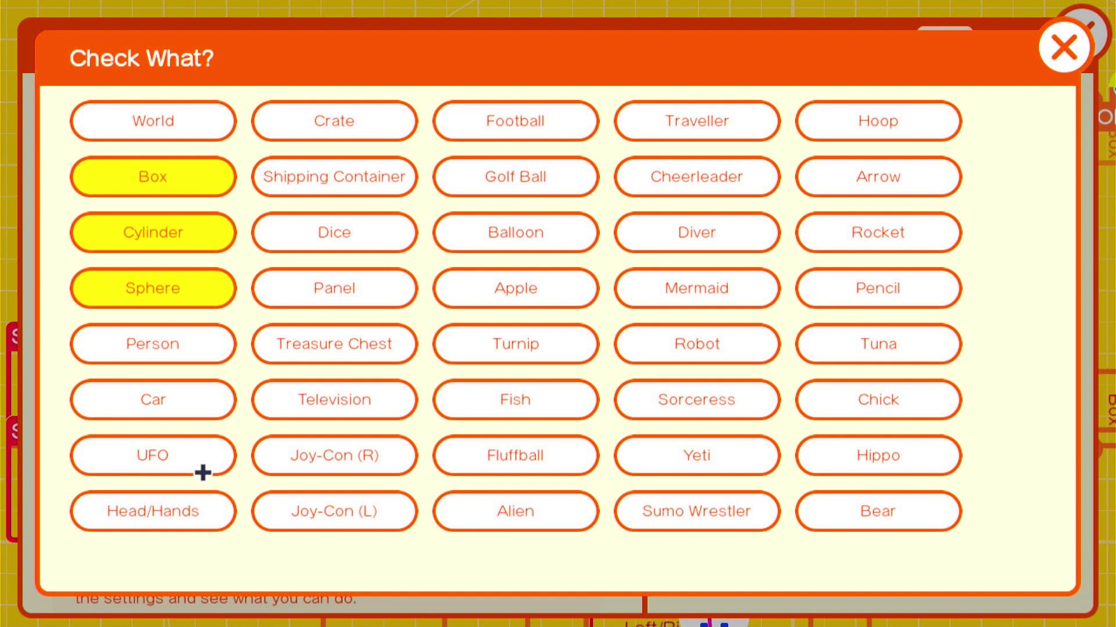
click(220, 295)
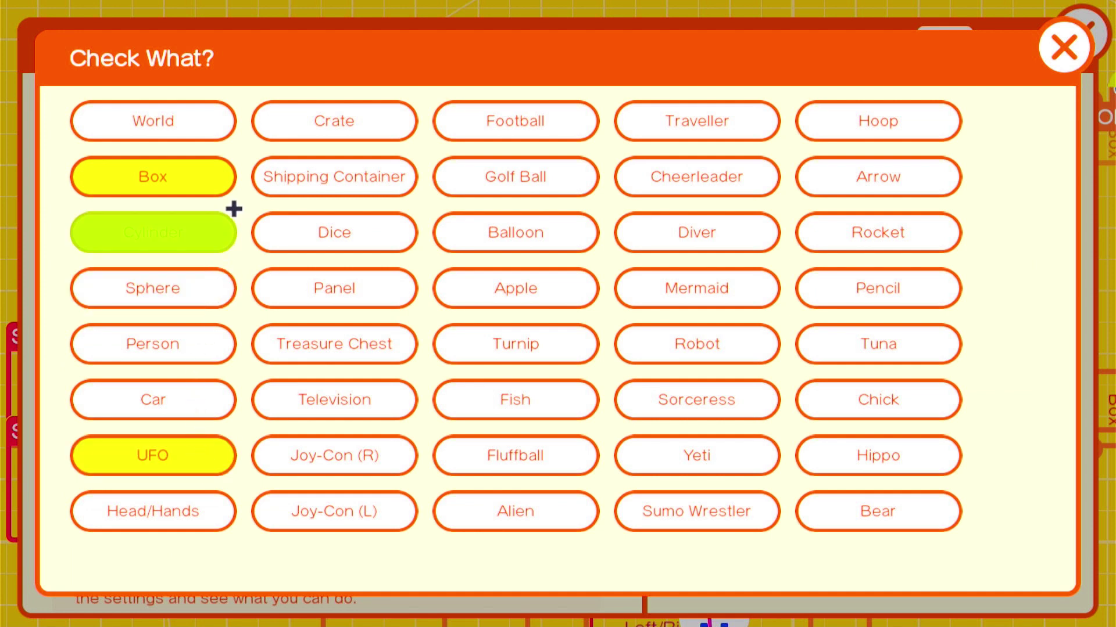
click(231, 216)
click(226, 175)
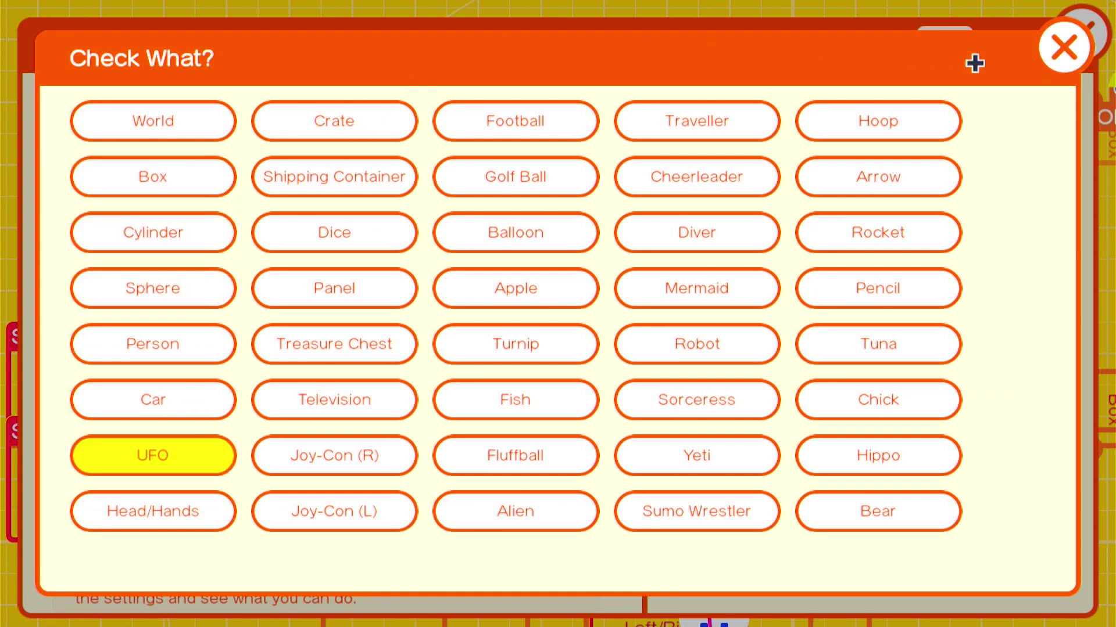
click(1063, 47)
click(1081, 33)
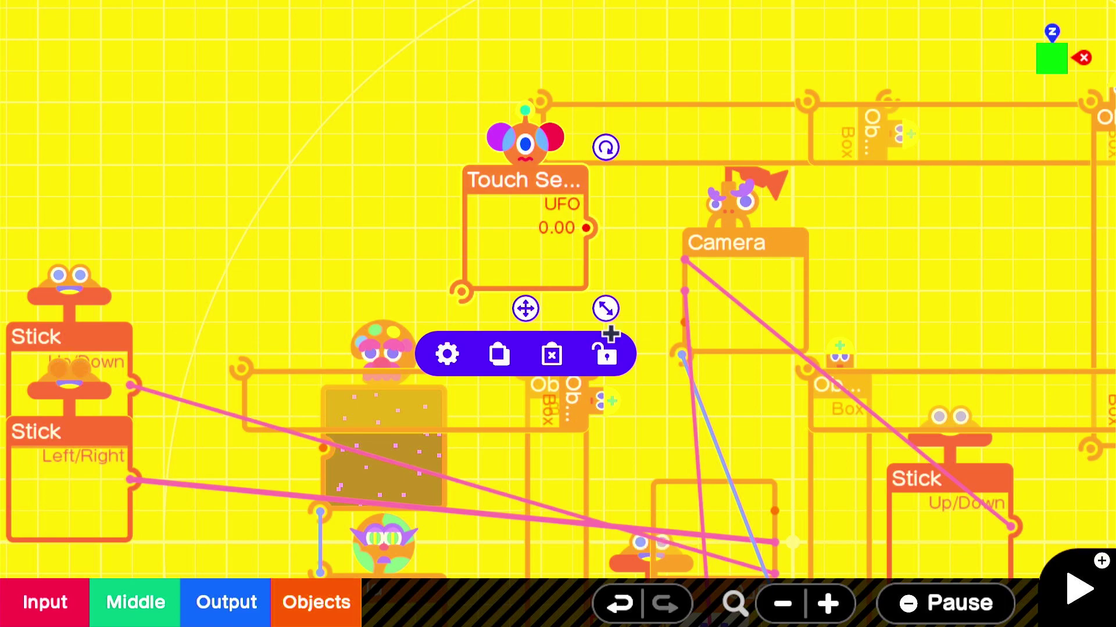
Step: Make the Touch Sensor invisible and stretch it lengthwise across the passage
click(437, 372)
click(185, 236)
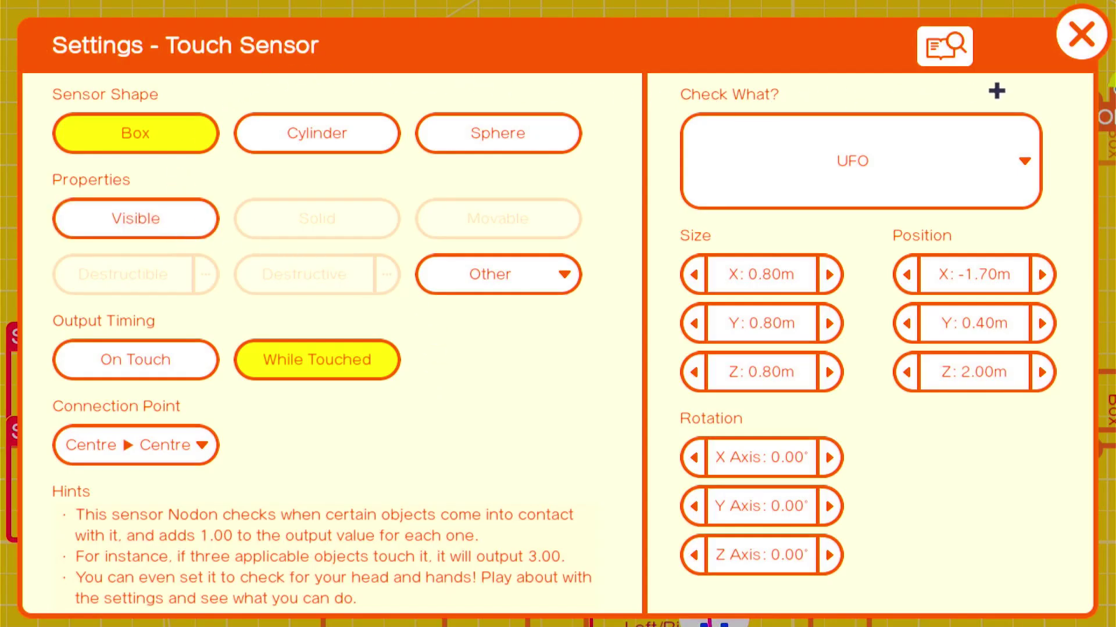
click(1070, 32)
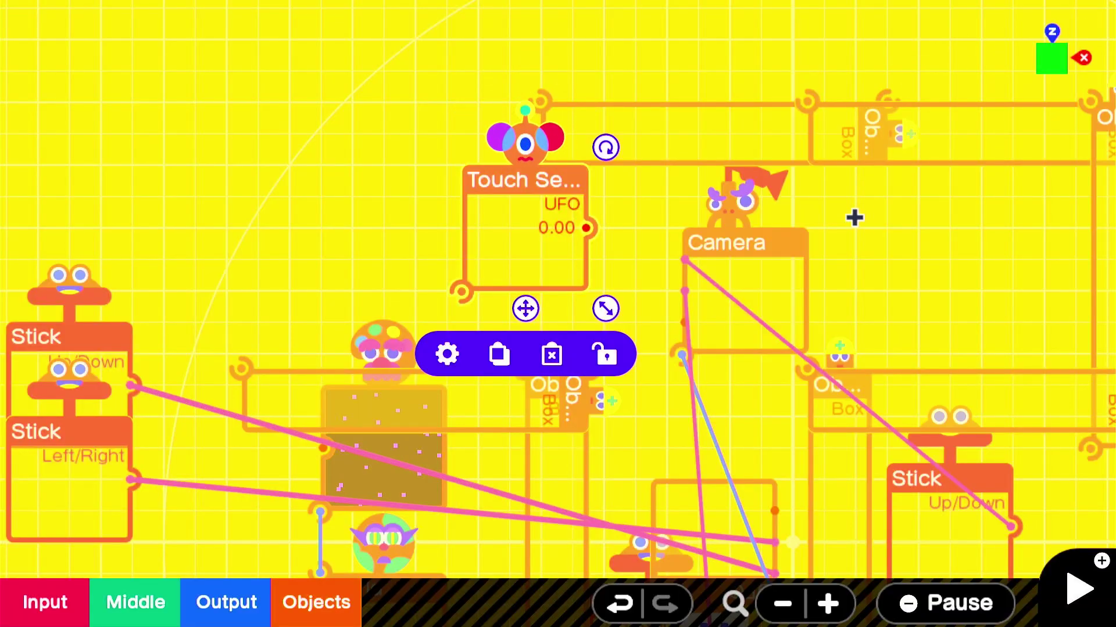
drag(629, 318, 615, 397)
Step: Duplicate the far horizontal wall near the Touch Sensor and slide the copy outward to extend the wall past the sensor
click(743, 136)
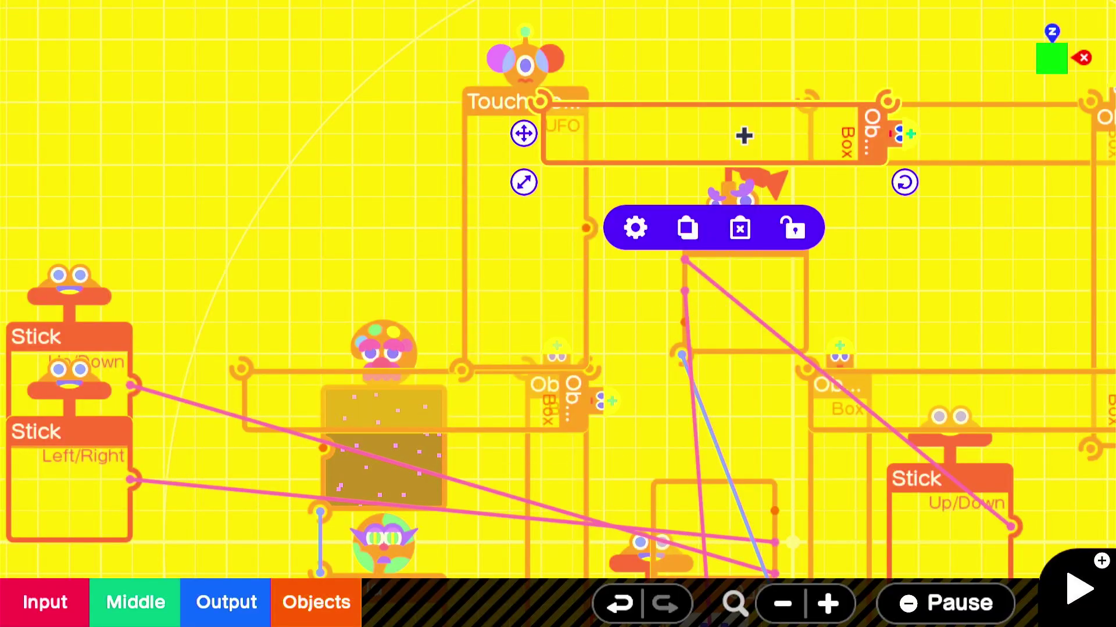
click(689, 235)
drag(812, 208, 580, 166)
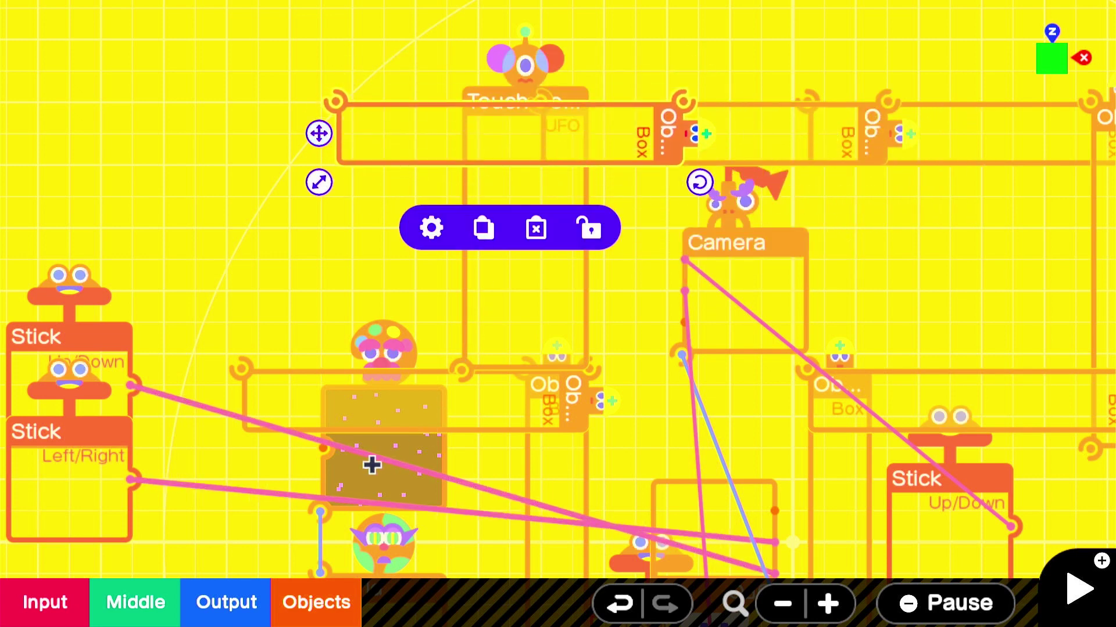
Step: Shorten the Touch Sensor and shift it to fit between the two parallel walls
click(562, 332)
drag(600, 383, 596, 302)
drag(542, 279, 542, 299)
Step: Add a Texture near the Touch Sensor and draw a blue ghost outline with two eye strokes and a mouth line on it
click(339, 613)
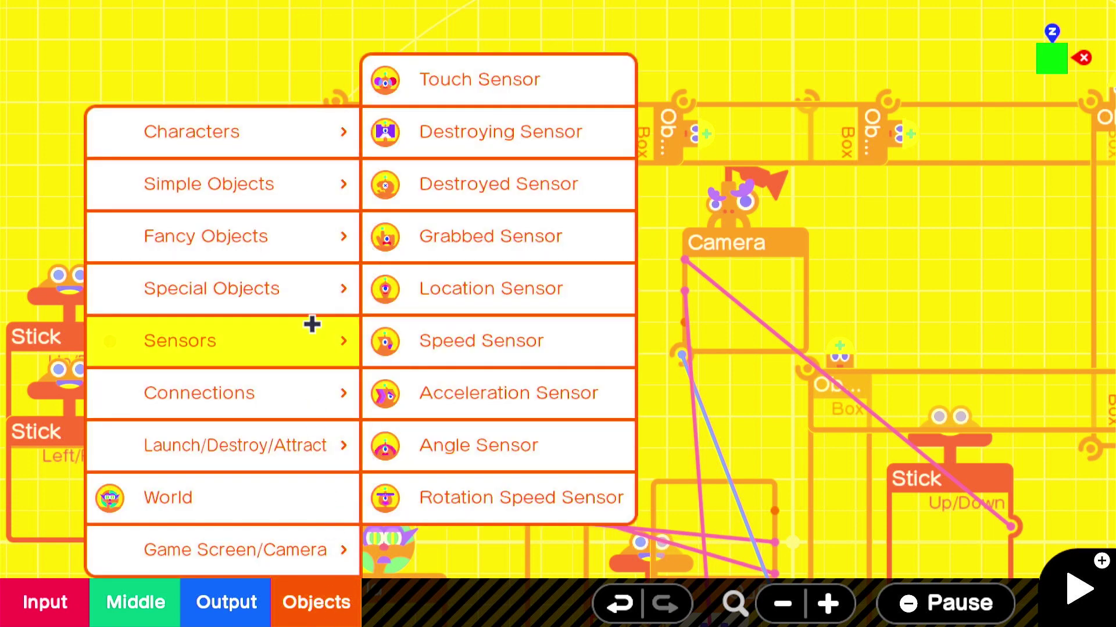
mouse_move(317, 299)
click(433, 491)
click(476, 427)
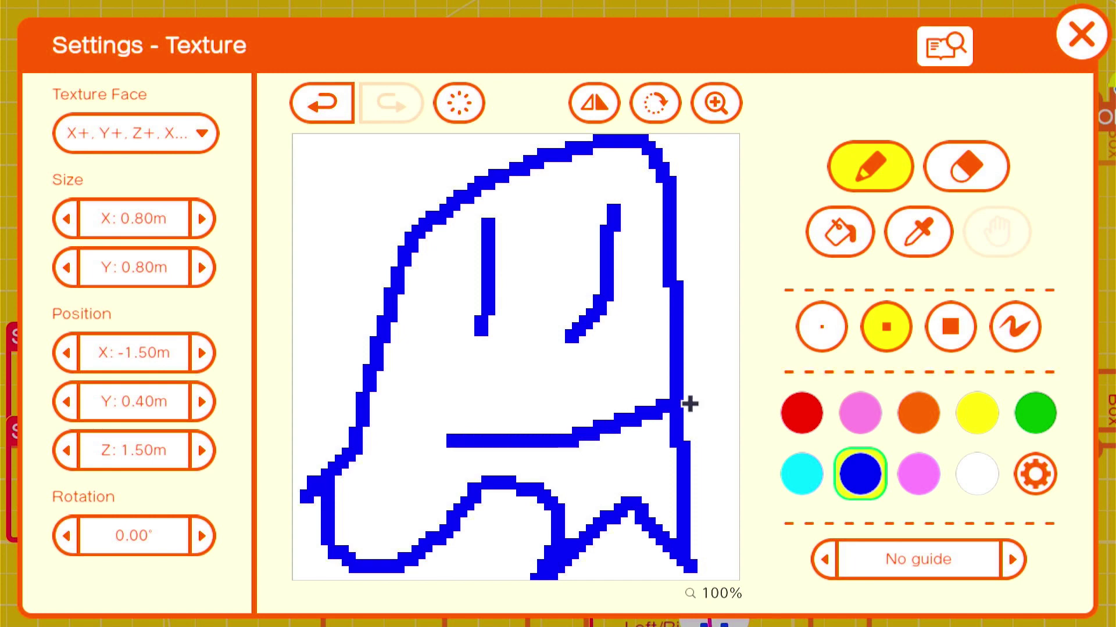
Step: Fill the ghost drawing with white, undo the stray fill over its outline, and close the Texture's settings
click(987, 459)
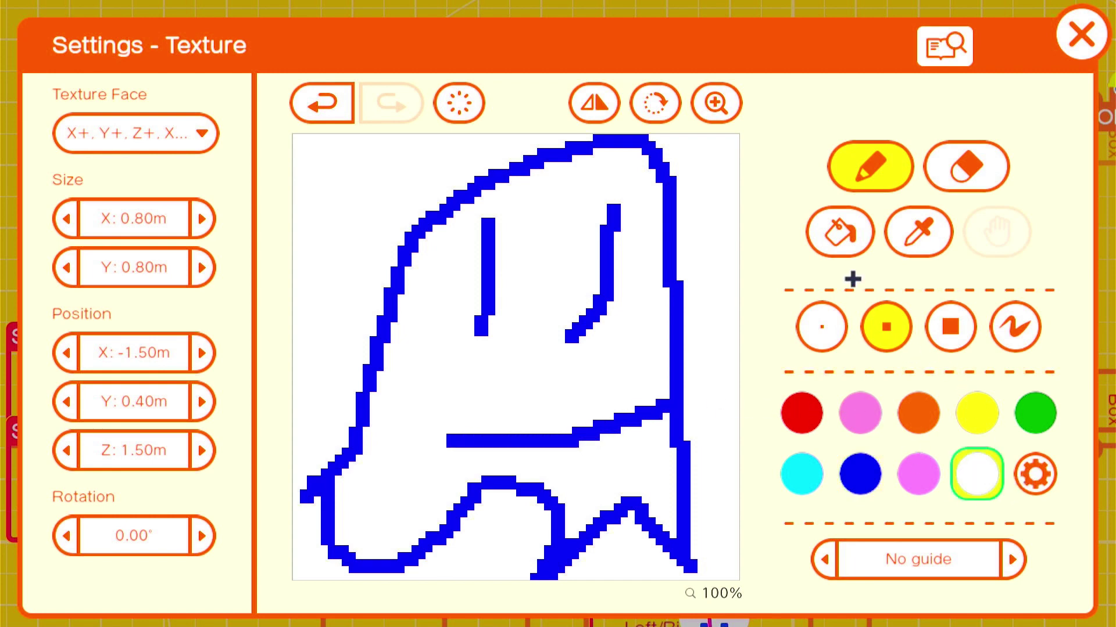
click(843, 244)
click(672, 299)
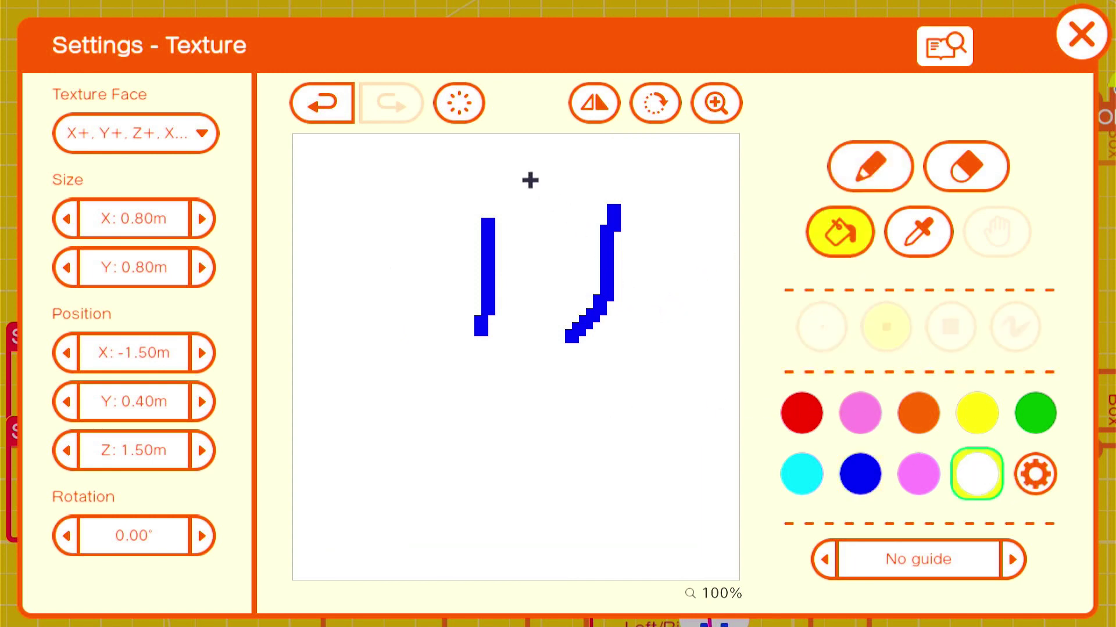
click(322, 102)
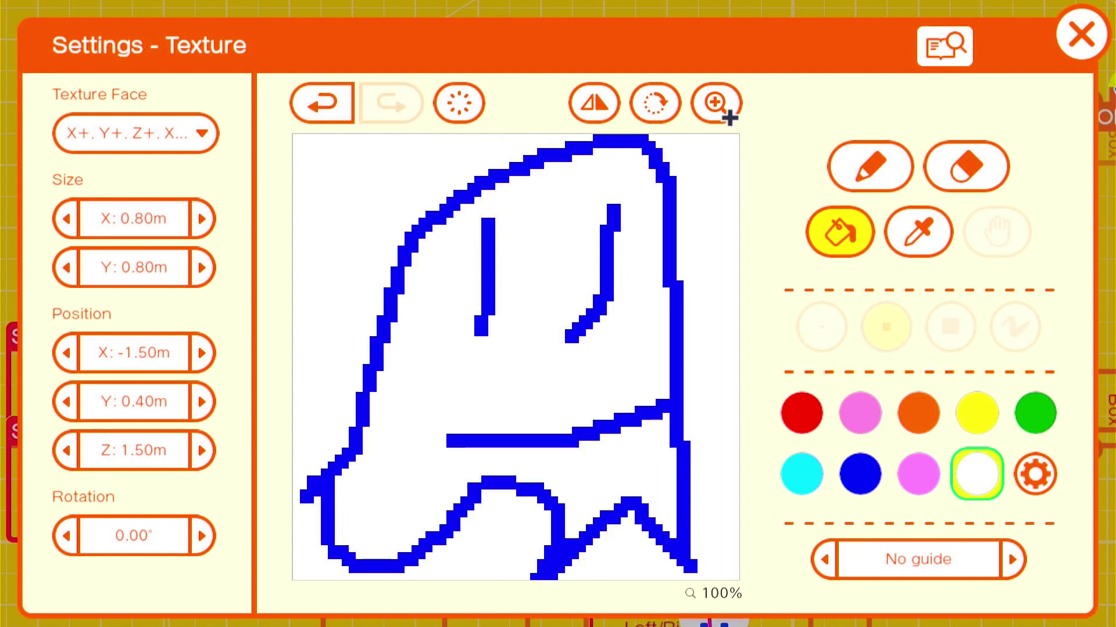
click(1079, 33)
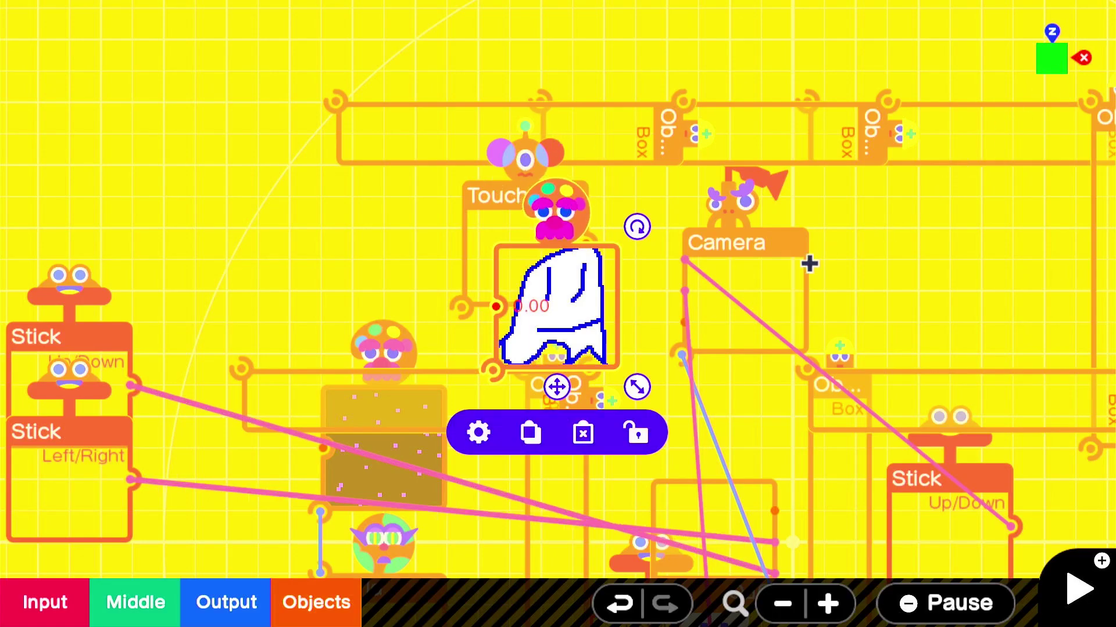
Step: Move the ghost Texture beside the Touch Sensor and wire them together, then lengthen the sensor to span the corridor
drag(592, 351, 392, 288)
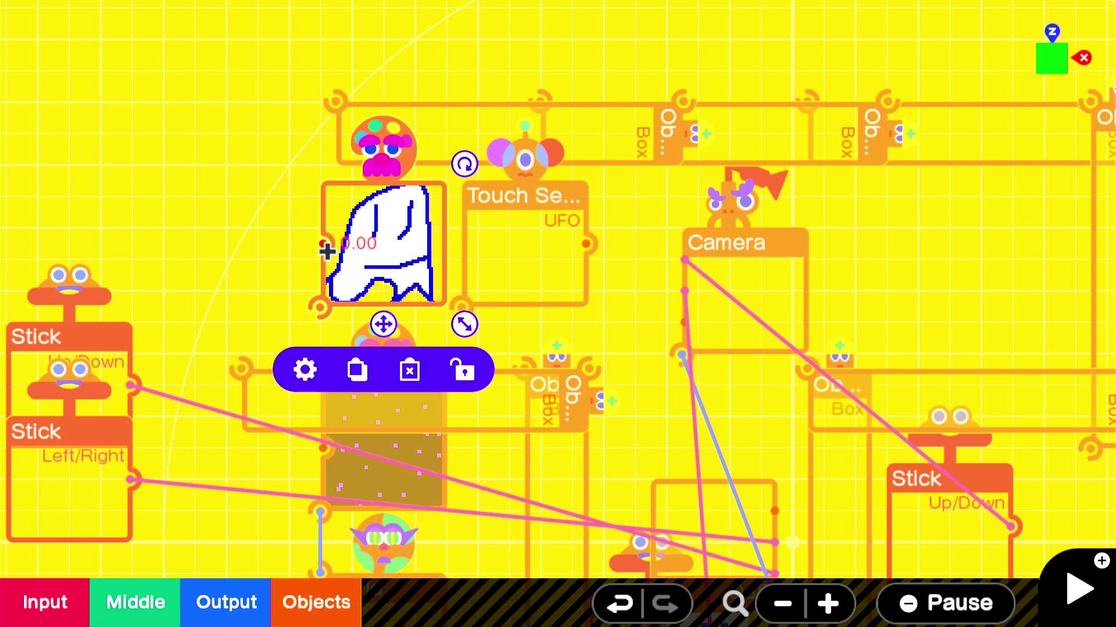
drag(325, 243, 568, 265)
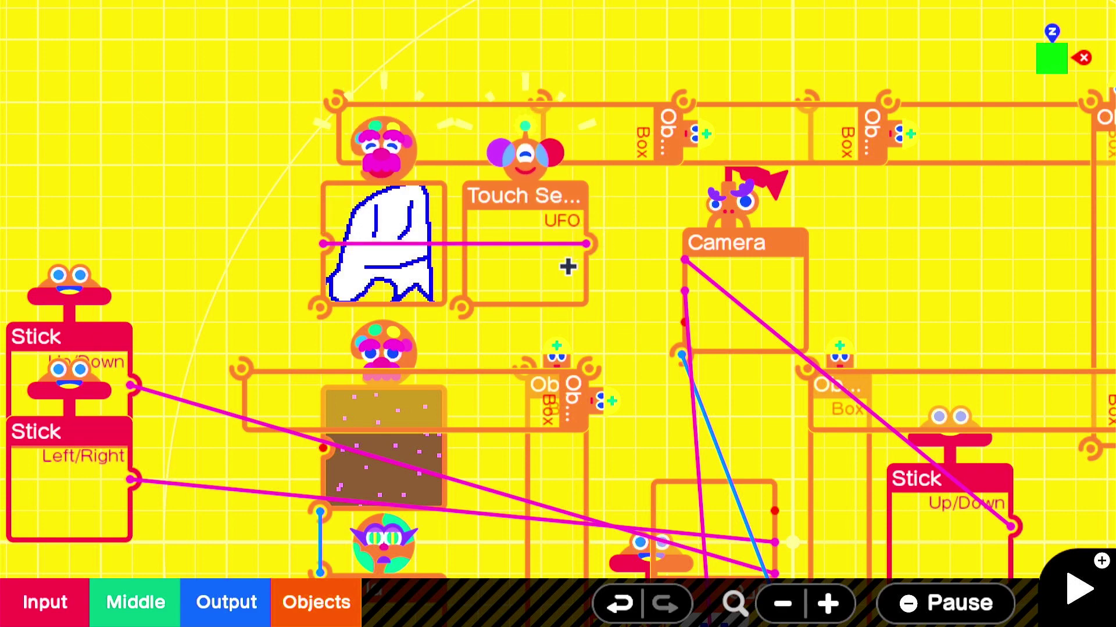
click(591, 303)
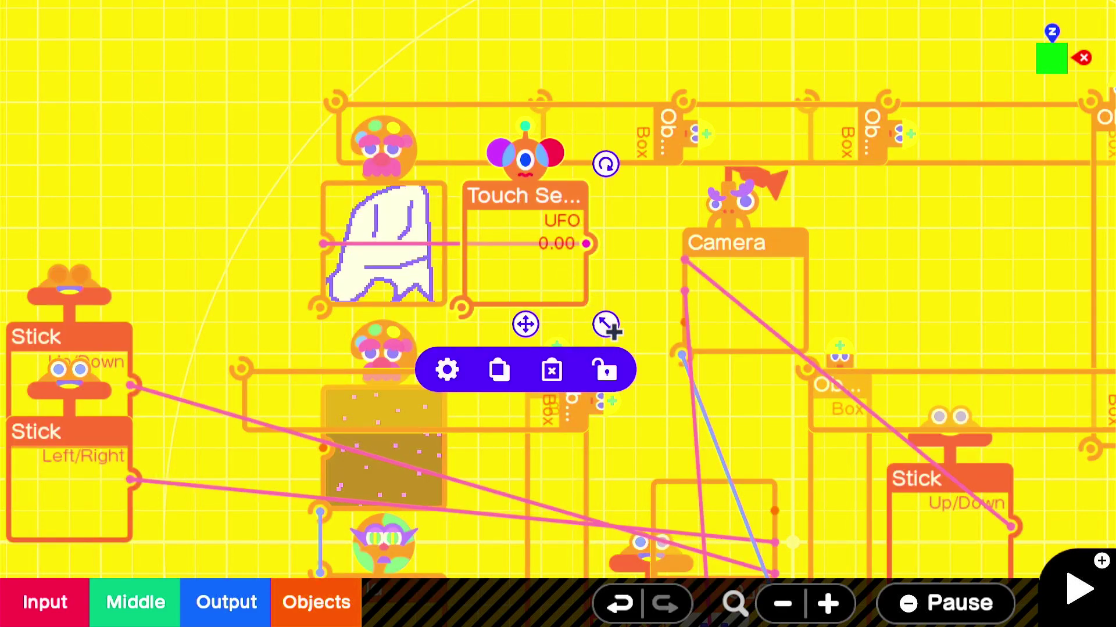
drag(608, 327, 607, 390)
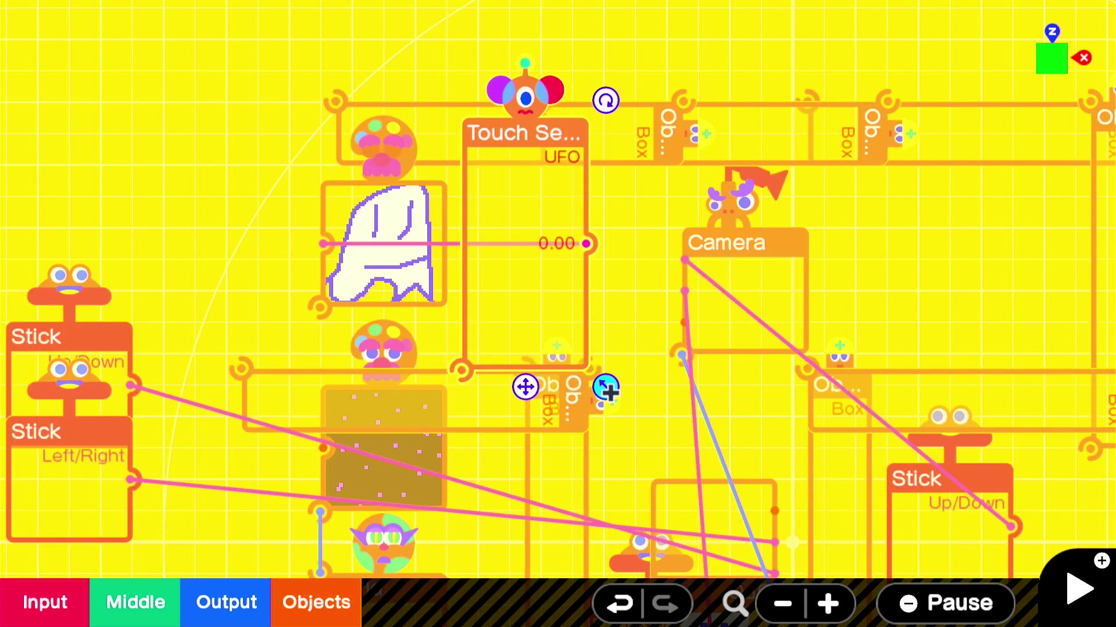
Step: Duplicate the far horizontal wall, rotate the copy perpendicular, and place it across the corridor beyond the ghost
click(413, 120)
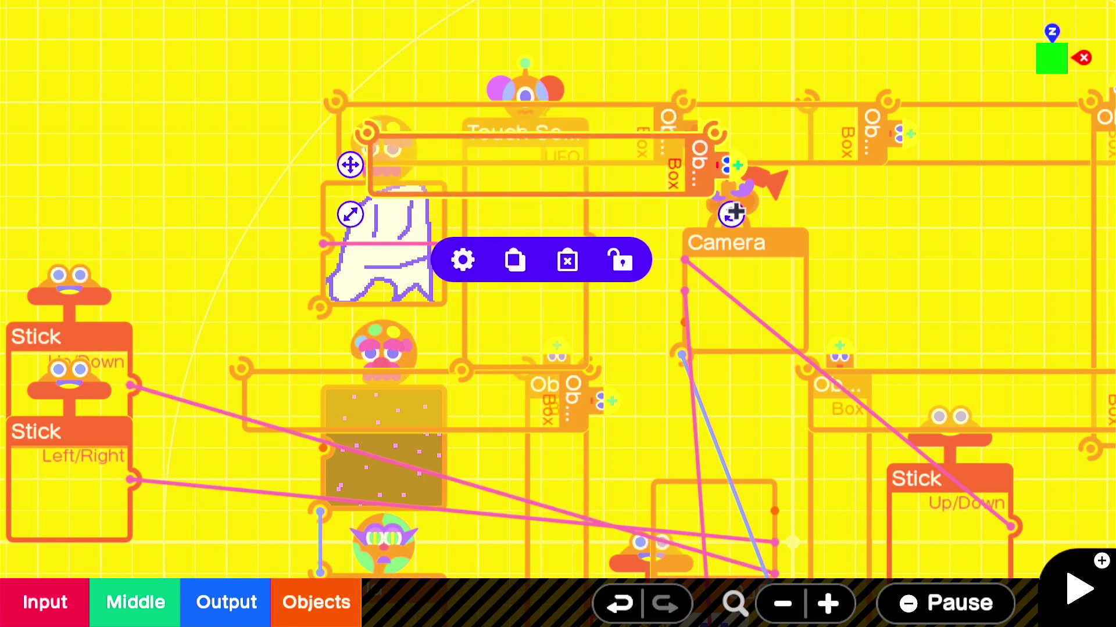
drag(699, 182, 559, 40)
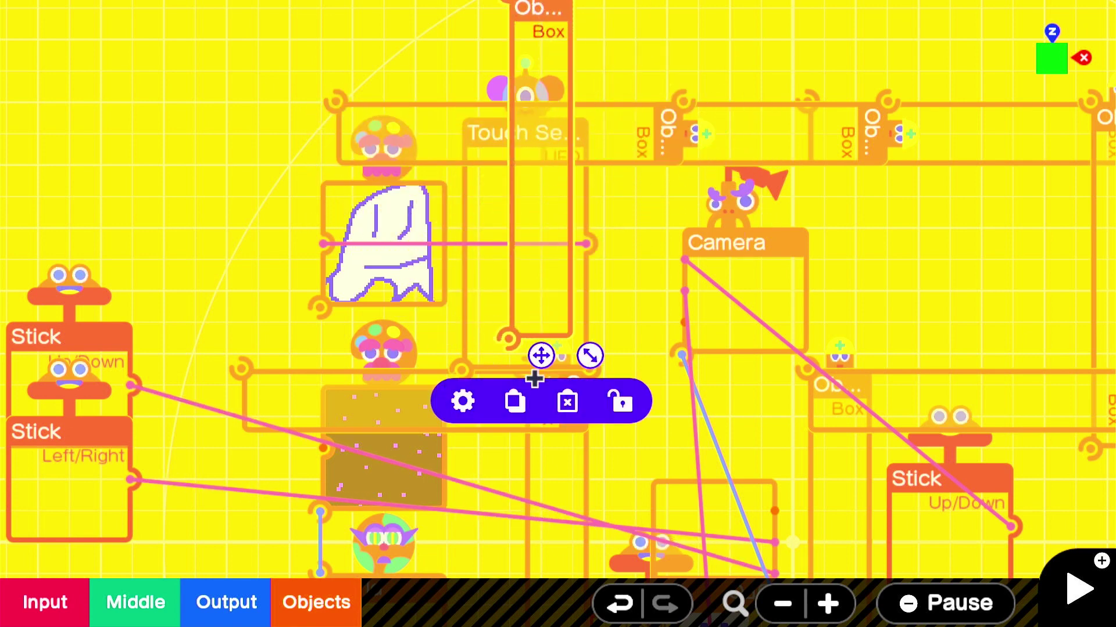
drag(531, 351, 248, 447)
Step: Duplicate the end wall and turn the copy to extend the far wall past the ghost, then slide the end wall outward
click(219, 496)
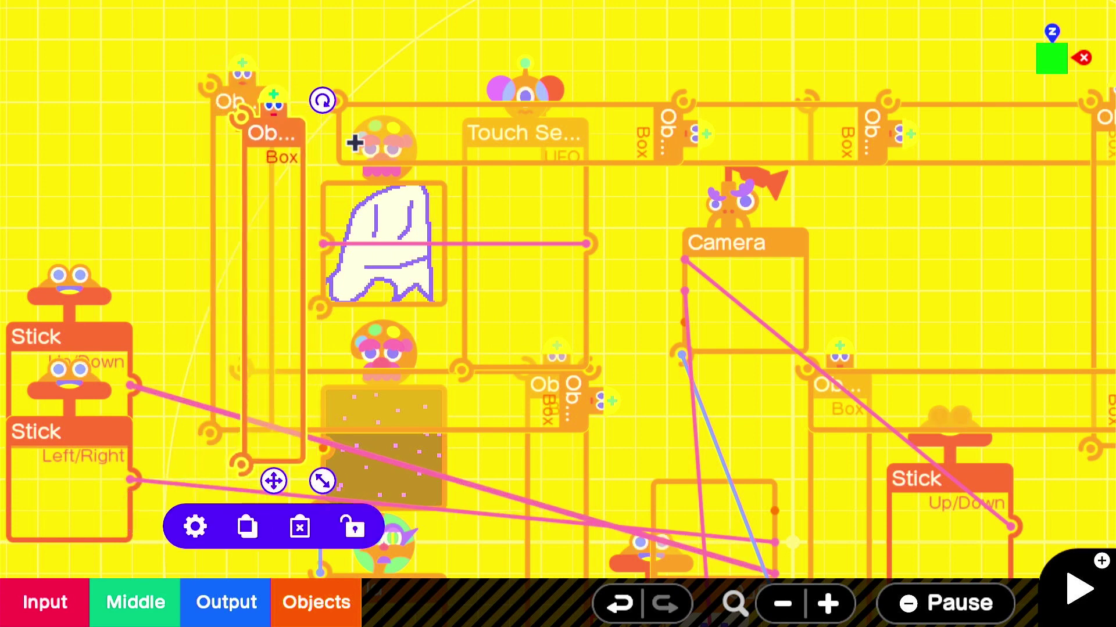
drag(321, 99, 430, 310)
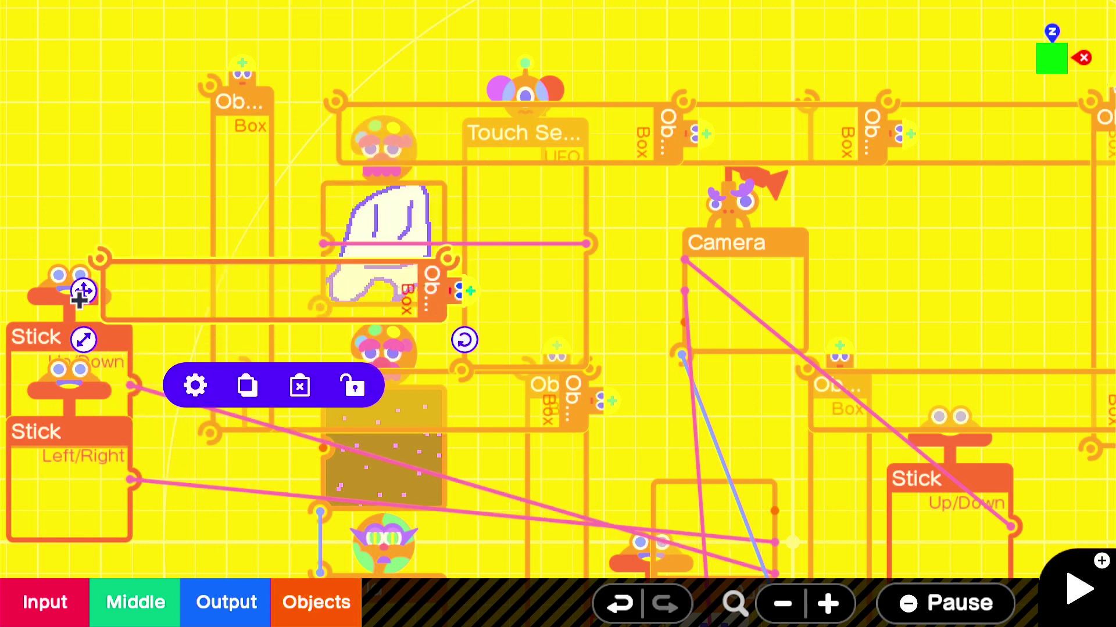
drag(82, 295, 226, 132)
drag(238, 306, 149, 307)
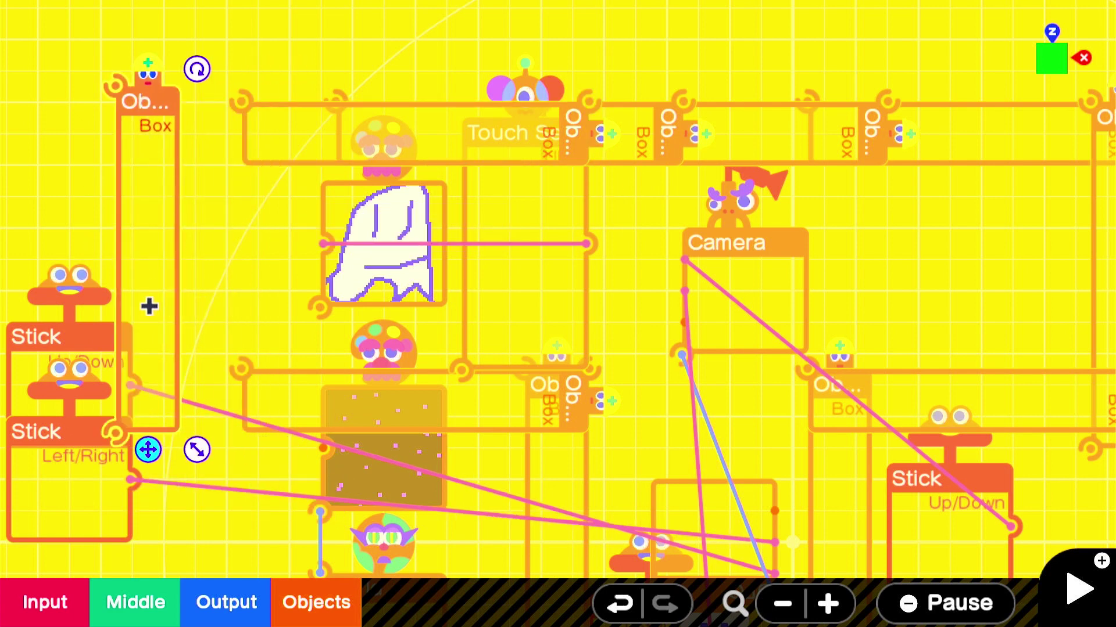
Step: Lengthen the far wall extension until it meets the end wall, and shift the near horizontal wall toward the corridor's end
click(378, 150)
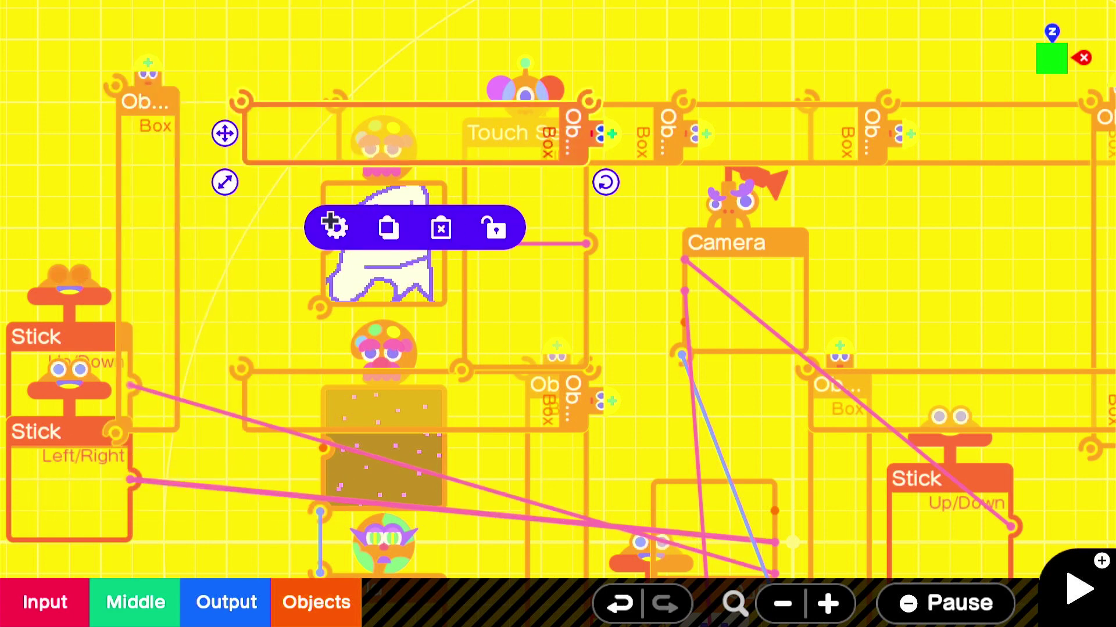
drag(225, 183, 162, 182)
drag(255, 137, 194, 140)
click(268, 398)
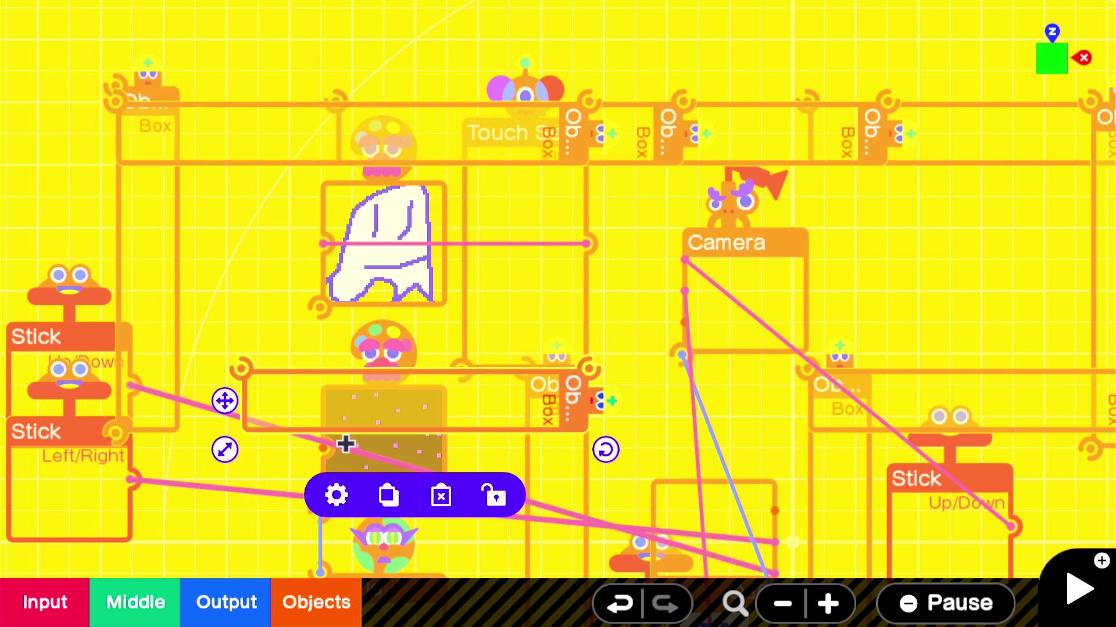
click(411, 531)
drag(267, 383, 215, 381)
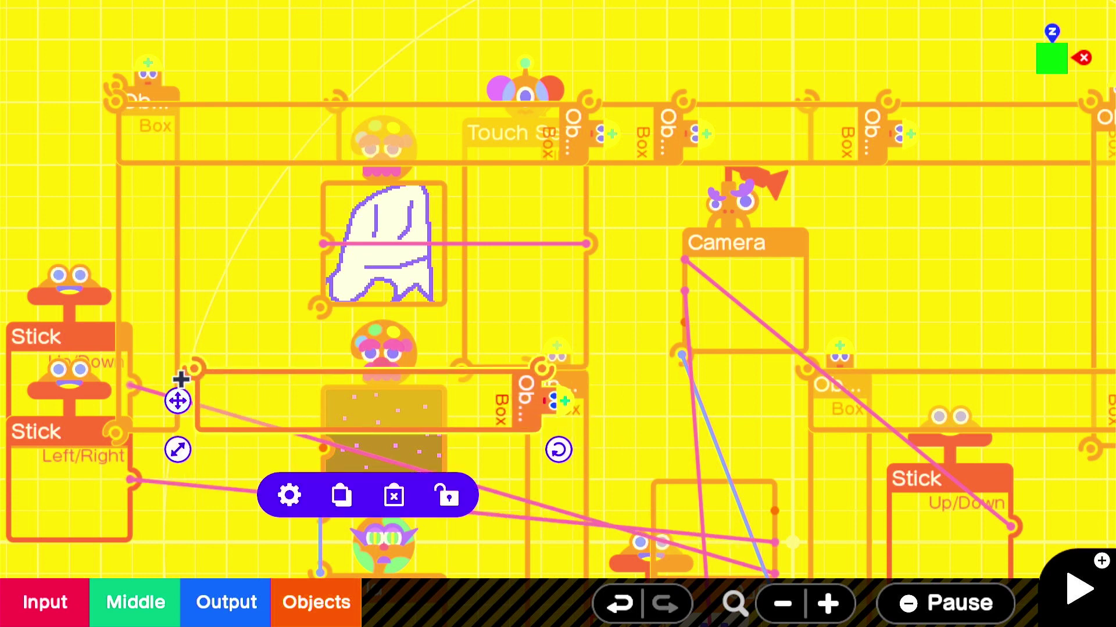
Step: Add a Treasure Chest from the rectangular fancy objects, and shrink and place it between the ghost and the end wall
click(321, 610)
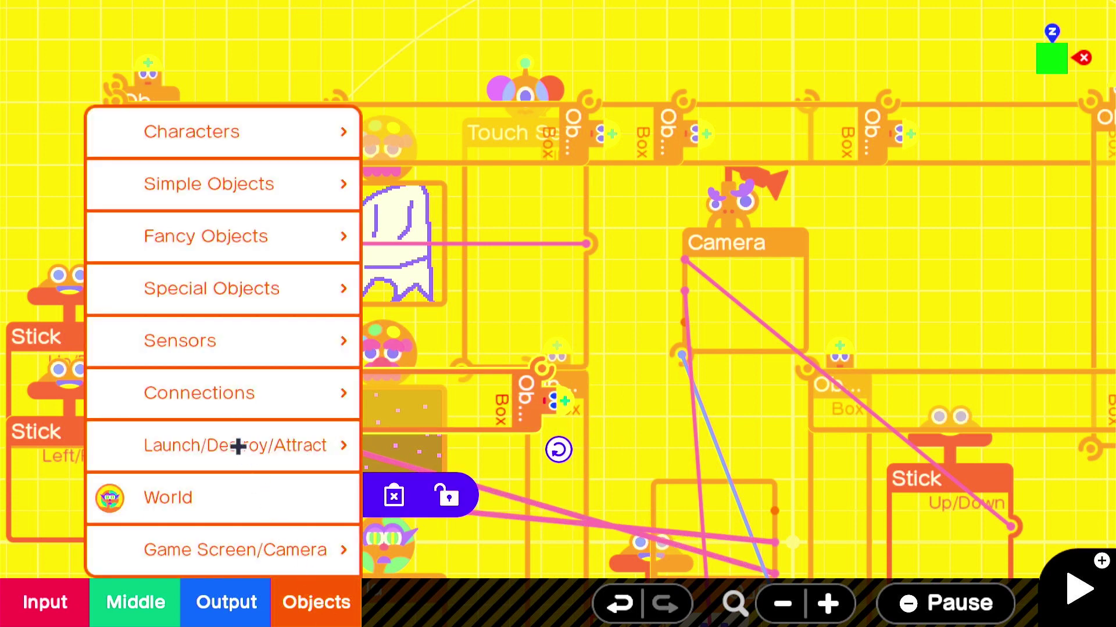
click(248, 234)
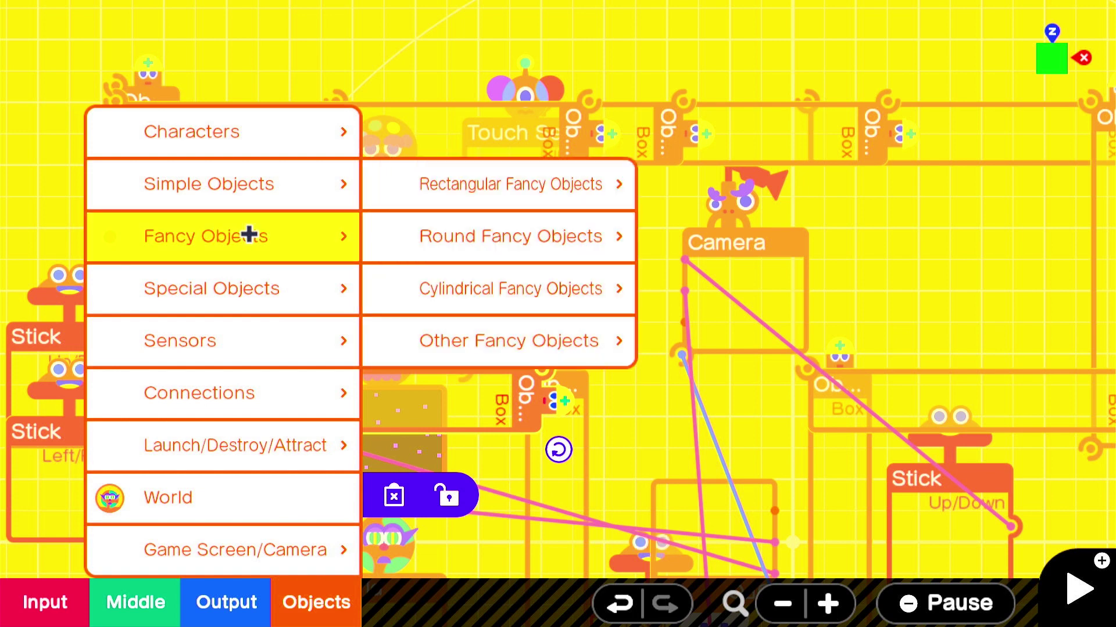
click(488, 360)
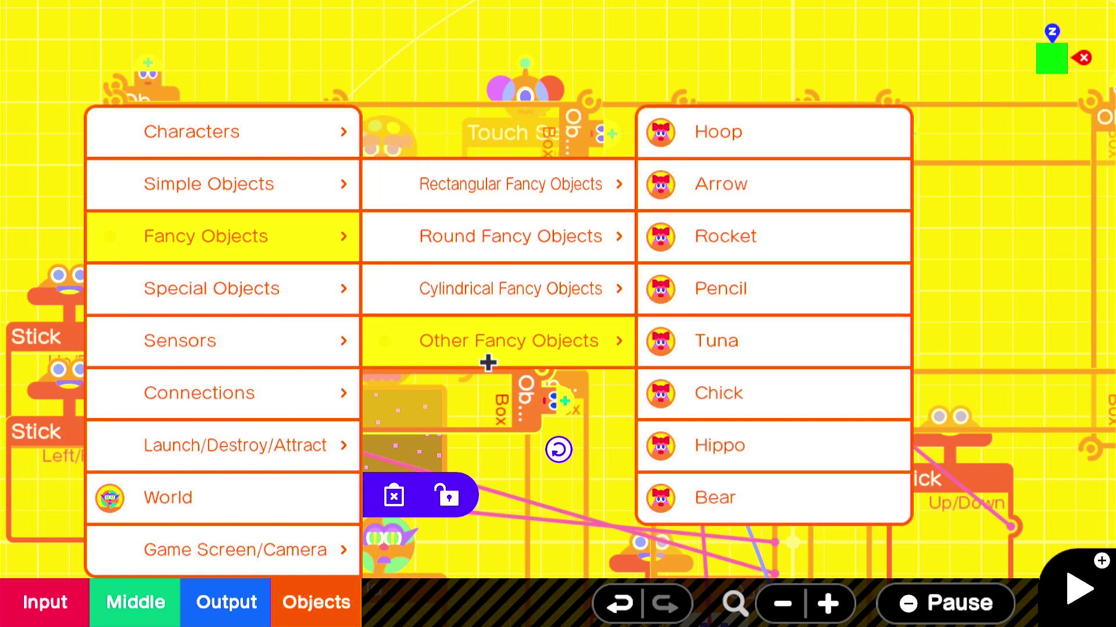
click(487, 302)
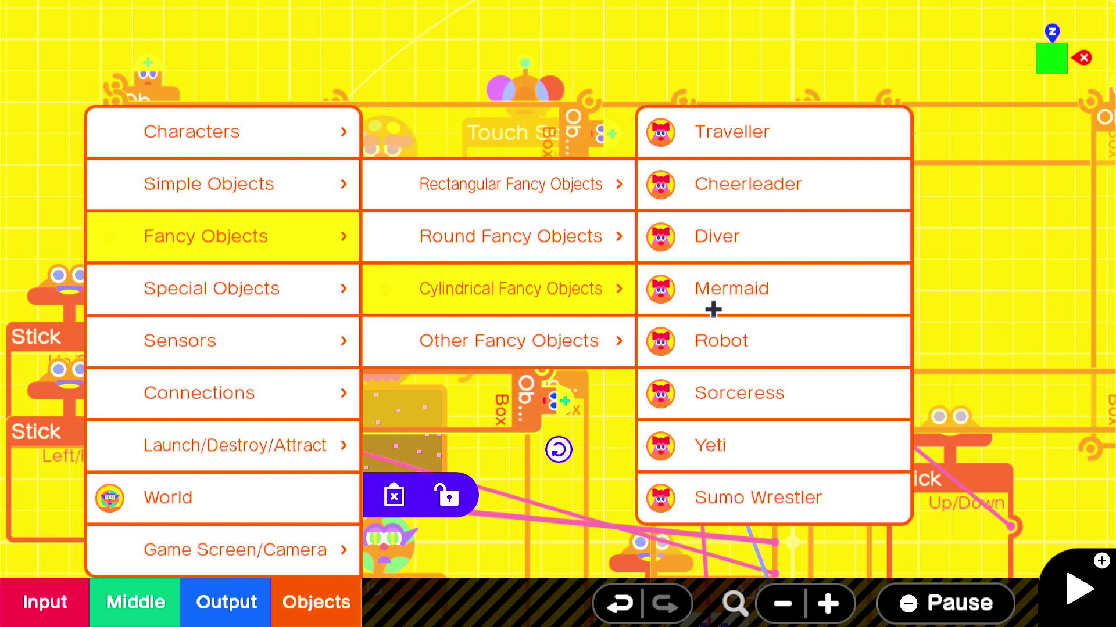
click(591, 198)
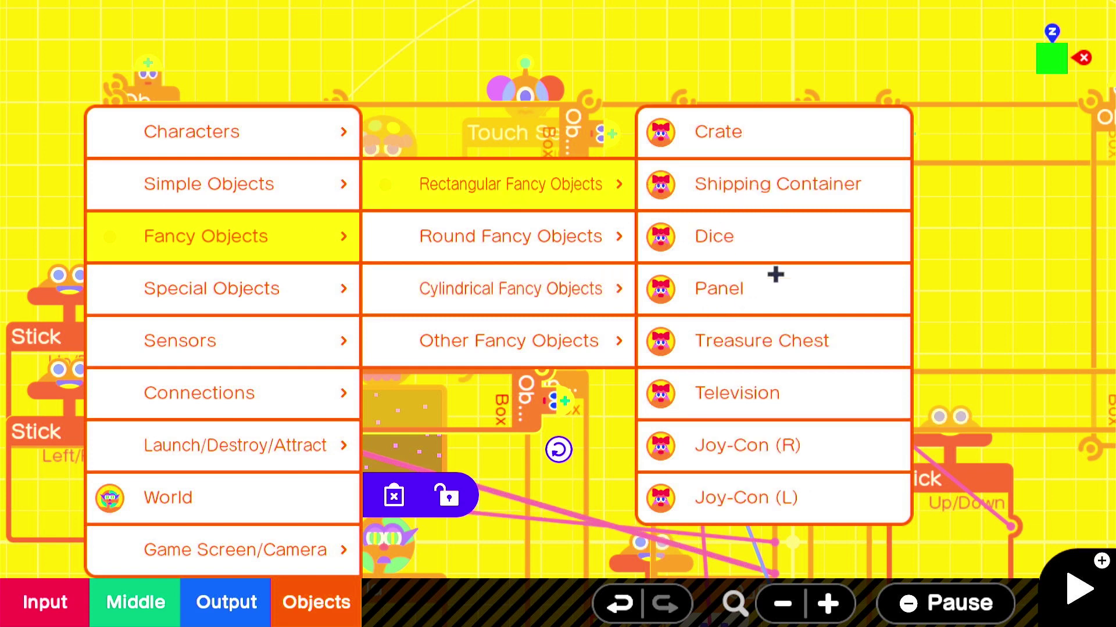
click(771, 333)
drag(588, 300, 285, 269)
drag(334, 357, 306, 323)
Step: Test-play the game to see the ghost in the corridor, and check the ghost Texture's settings
key(plus)
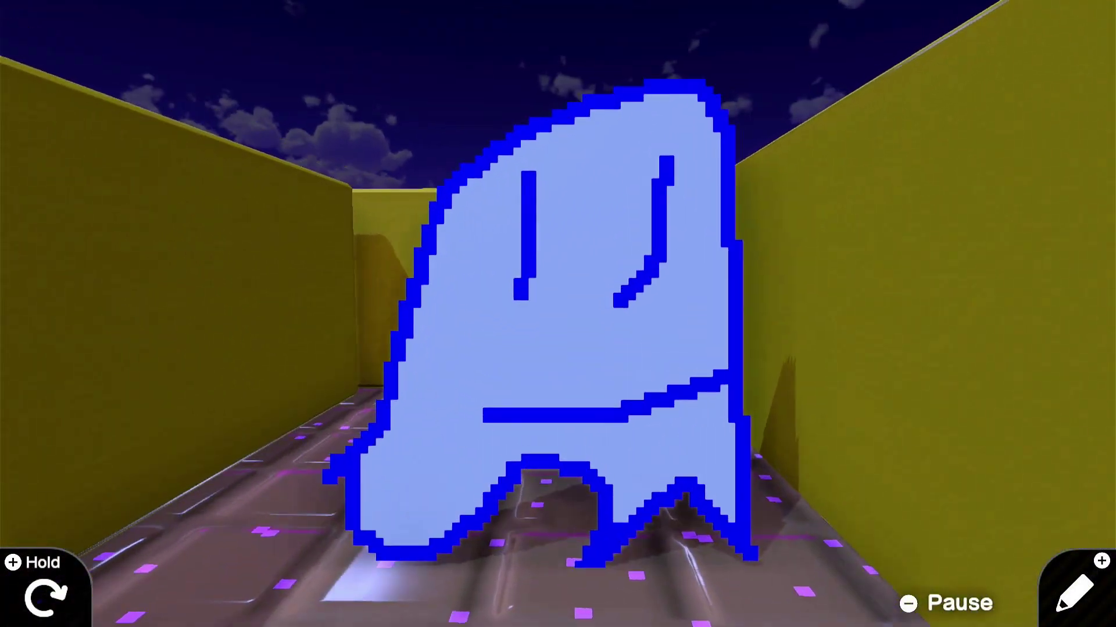
key(plus)
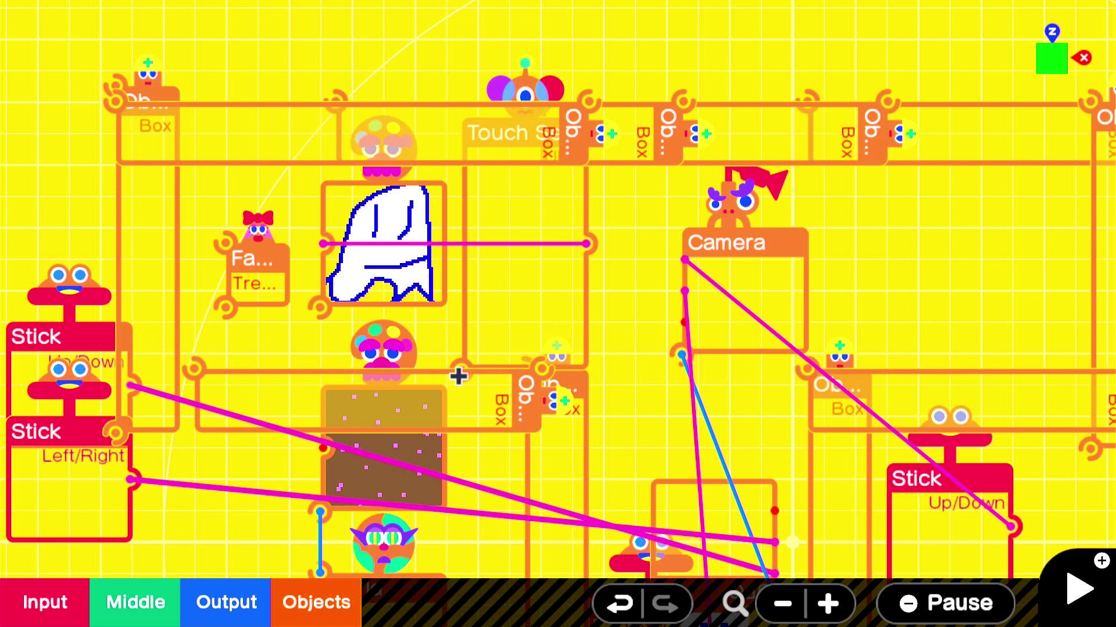
click(523, 386)
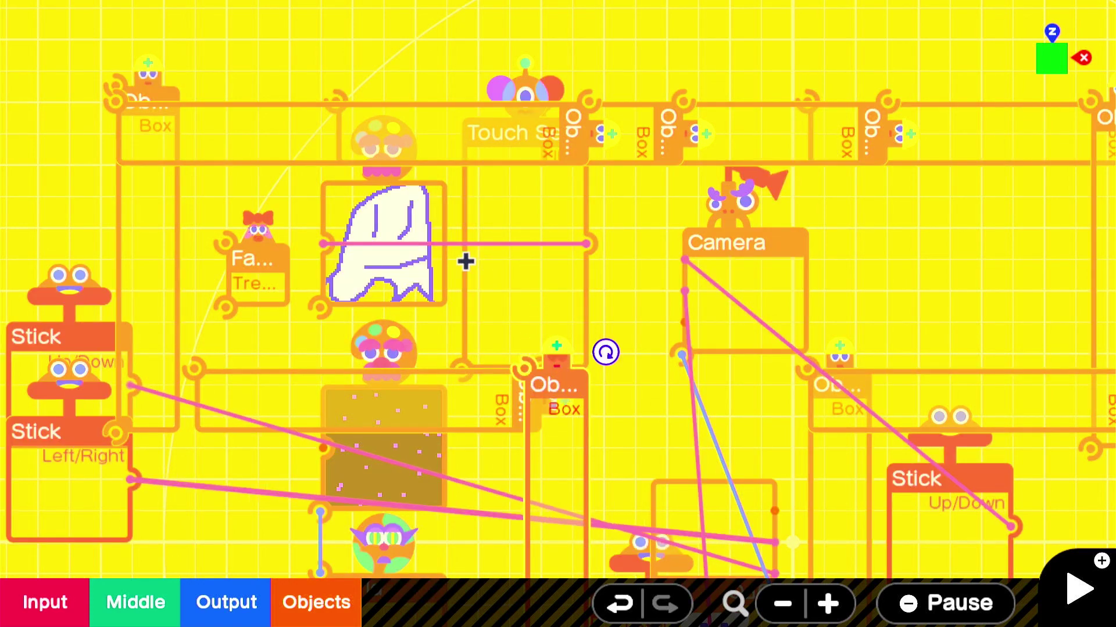
click(401, 291)
click(303, 369)
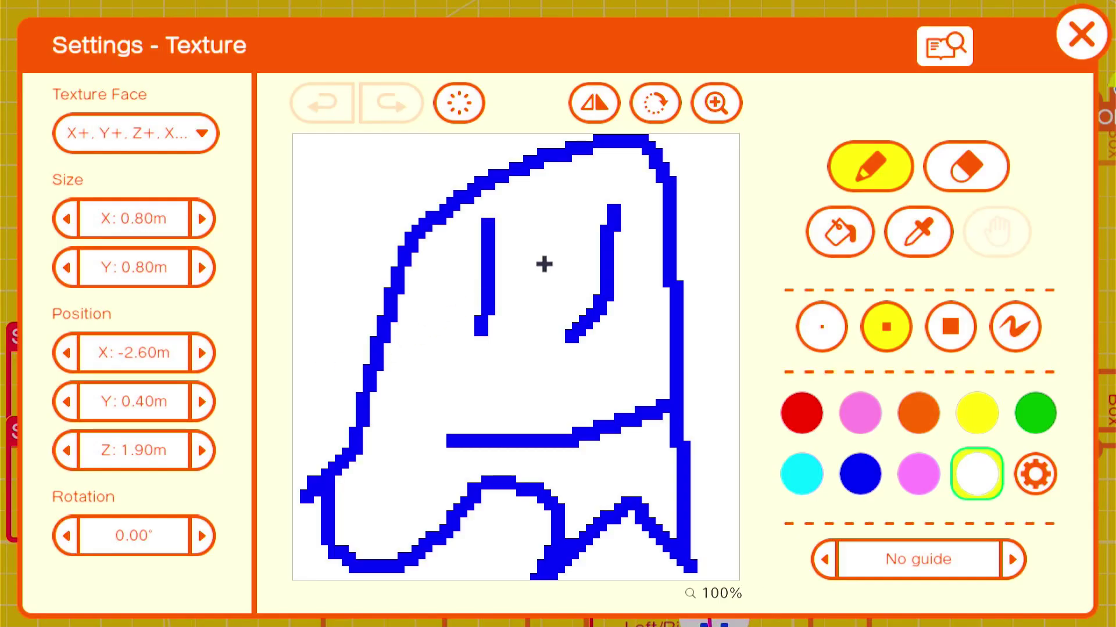
click(1096, 51)
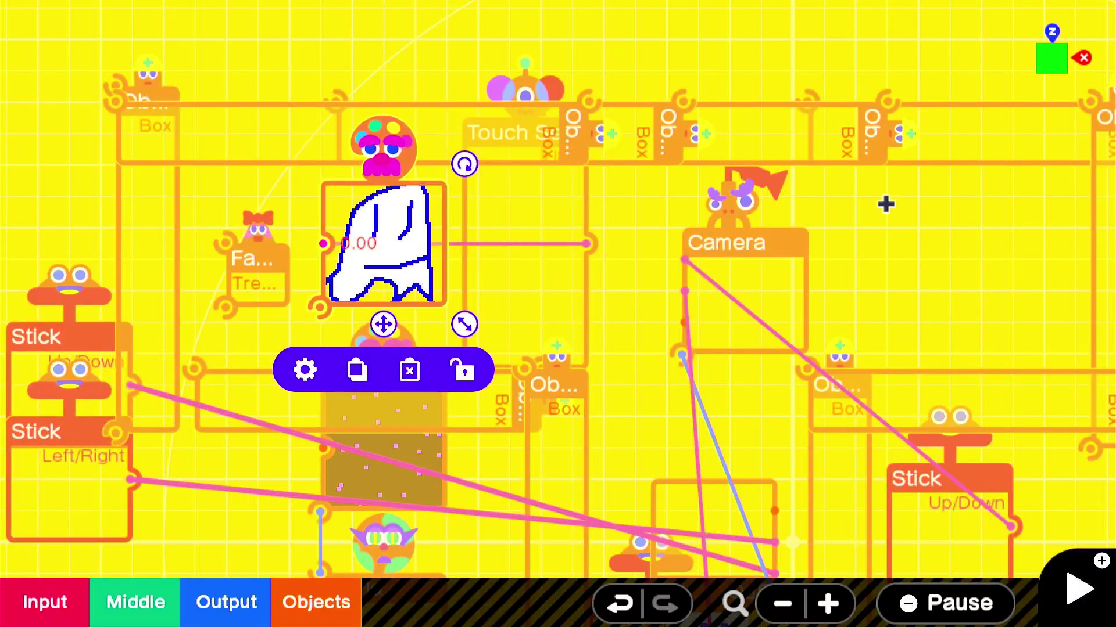
click(246, 615)
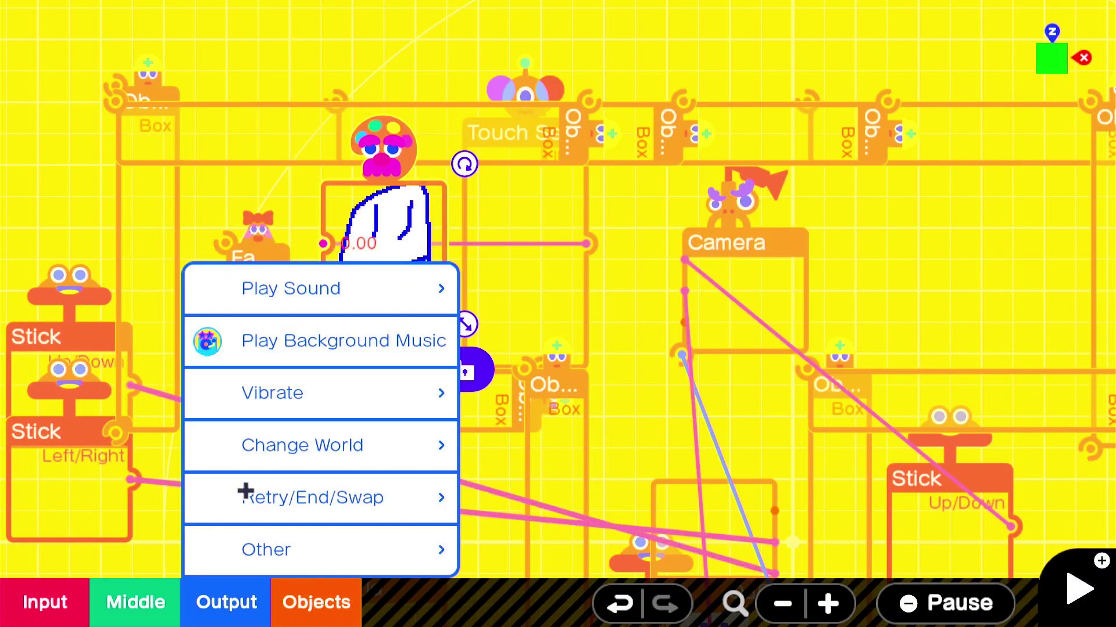
click(266, 321)
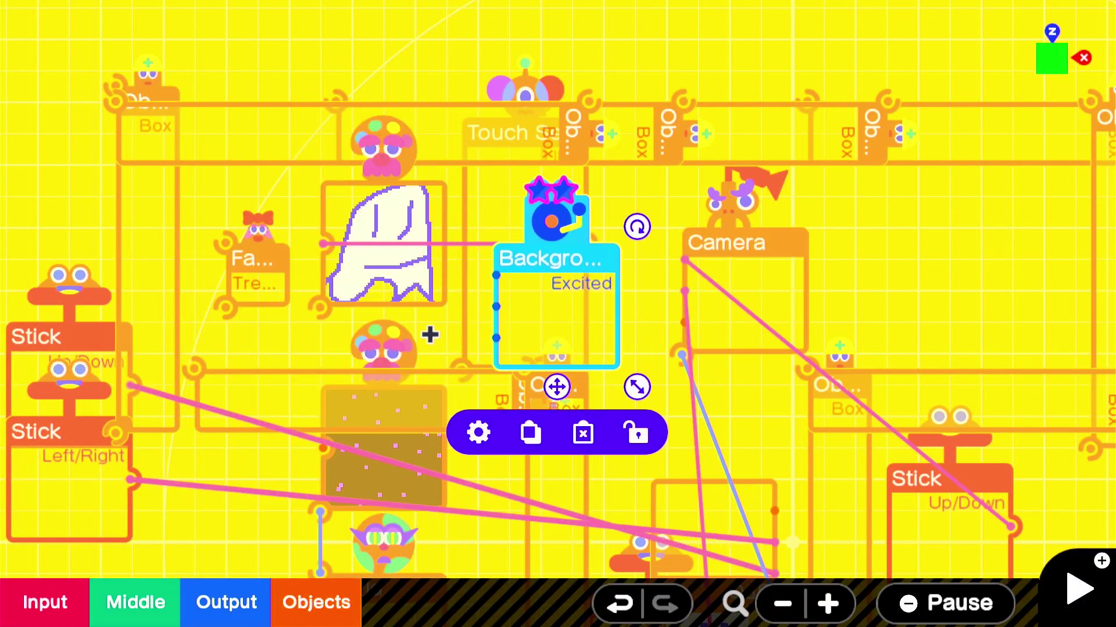
click(587, 431)
Step: Add a Play Sound nodon and set its sound to the looping Spooky effect from the Funny category
click(226, 602)
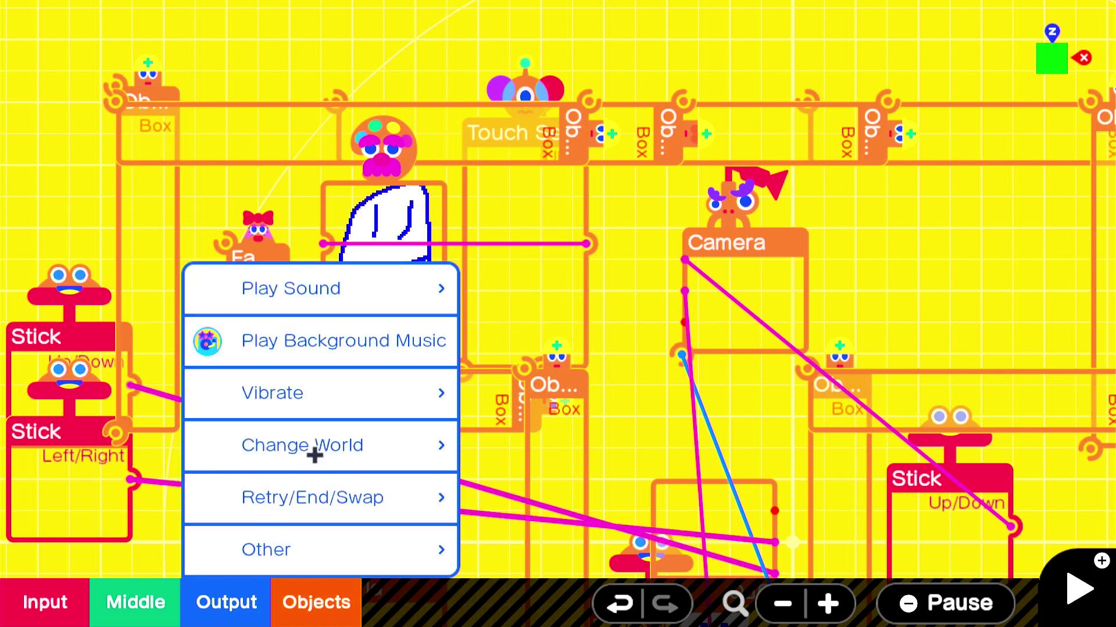
click(398, 269)
click(570, 273)
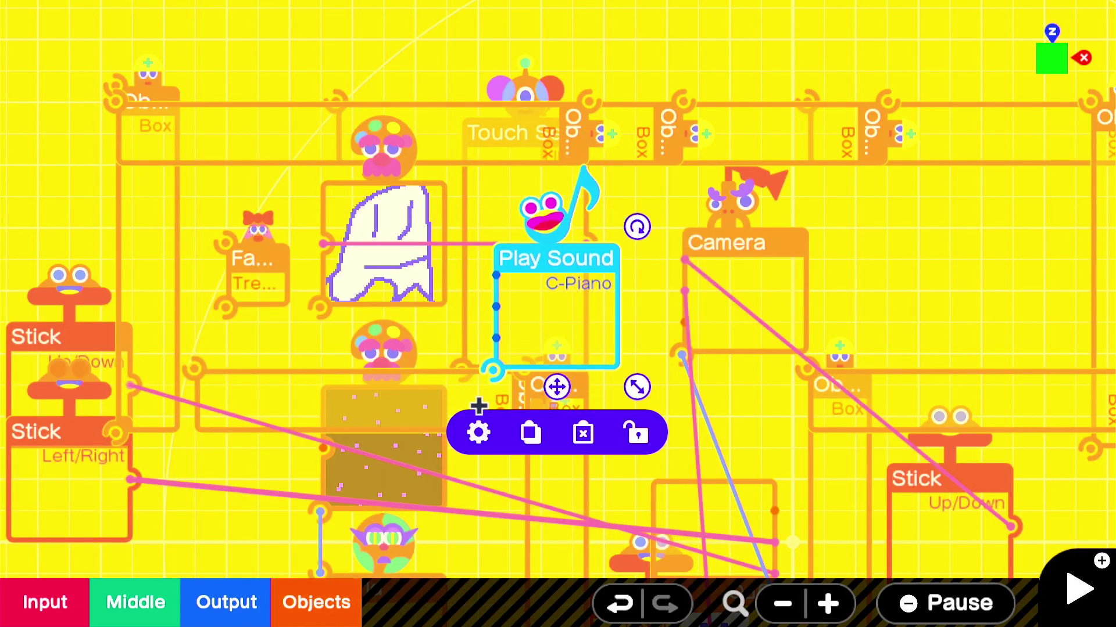
click(488, 428)
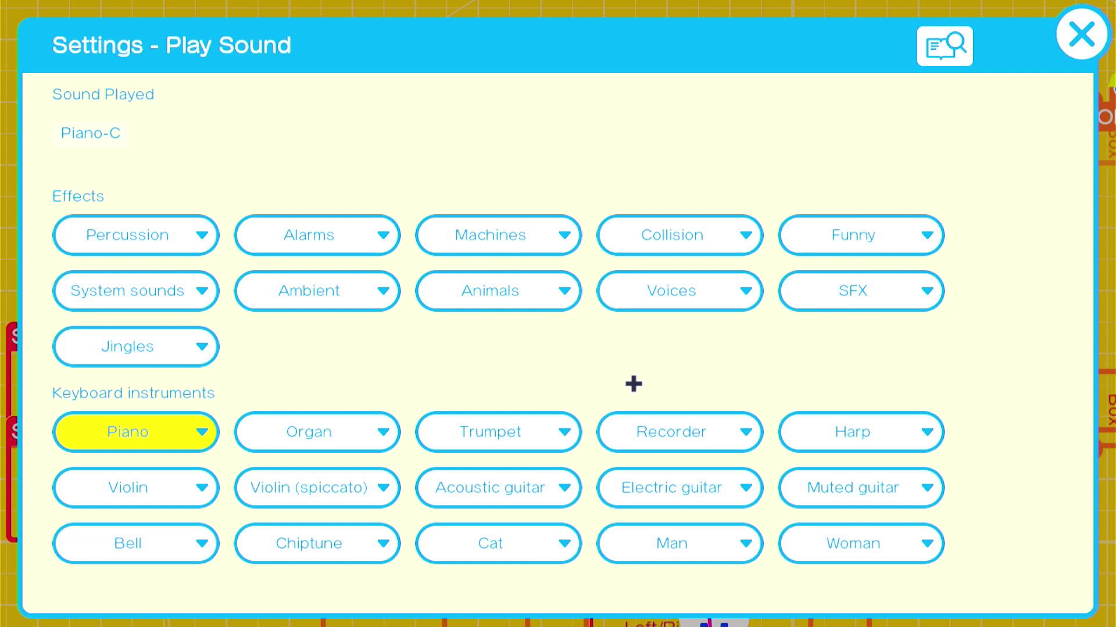
click(887, 250)
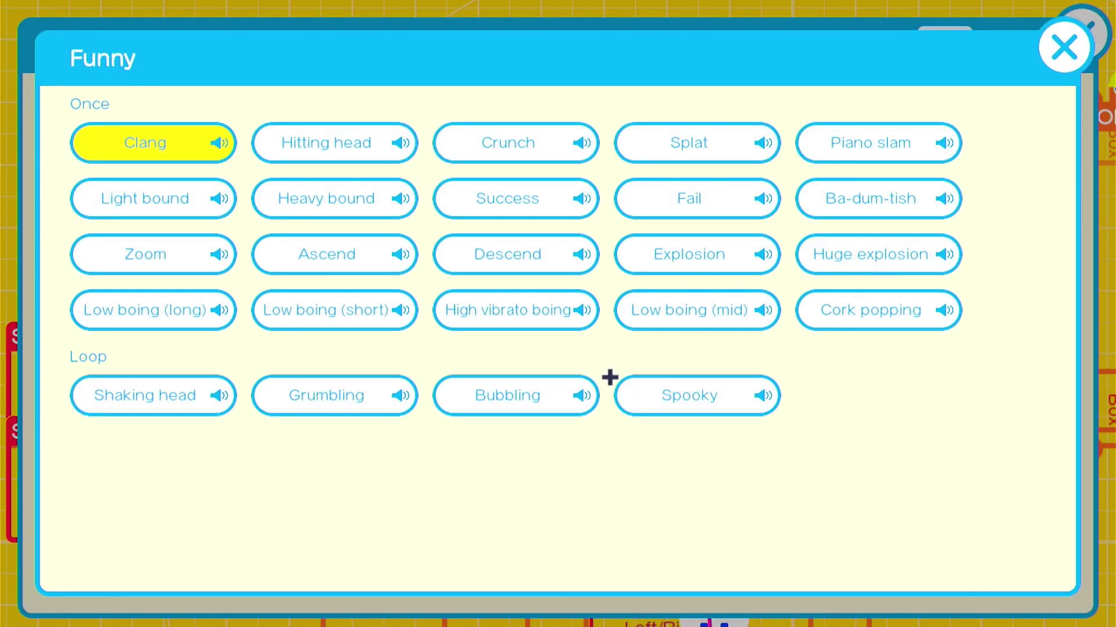
click(680, 404)
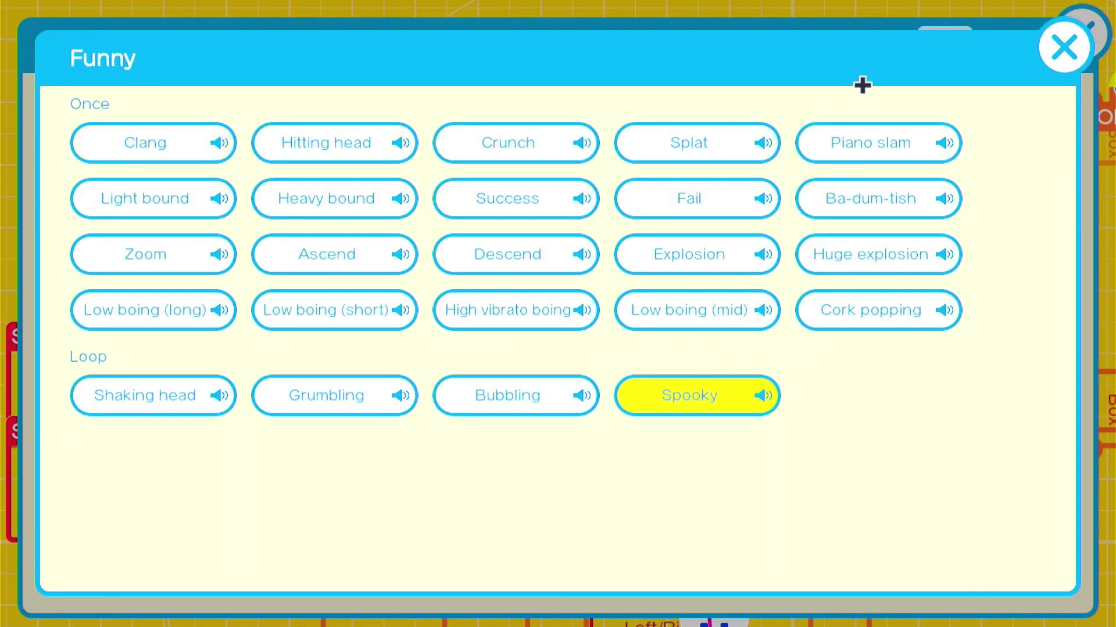
click(1080, 37)
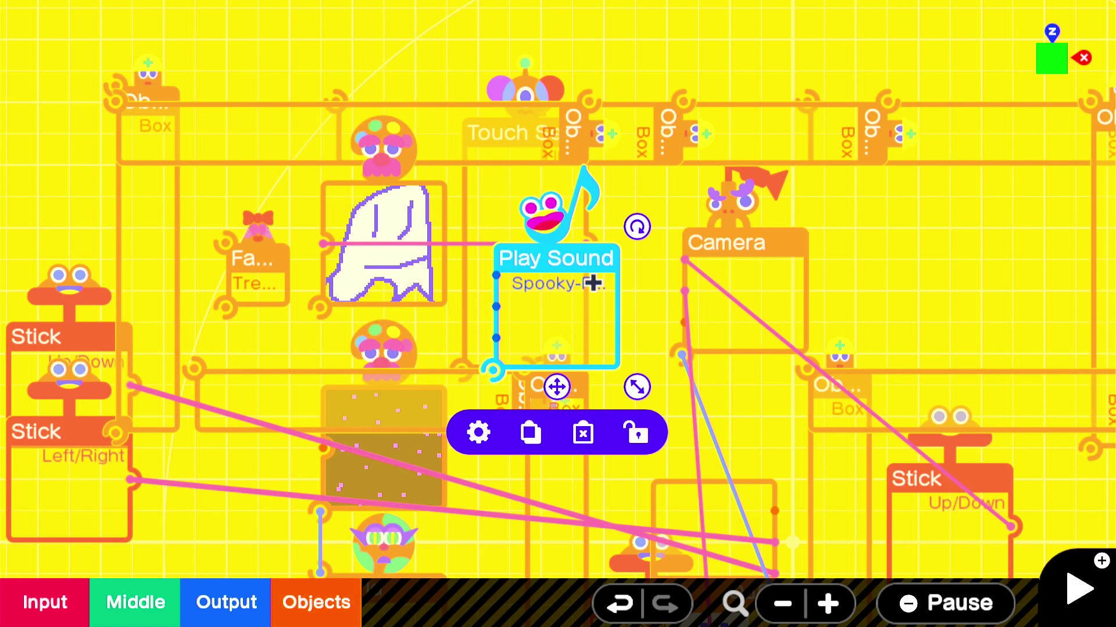
Step: Connect the Touch Sensor's output to the Play Sound nodon and test-play the full level
drag(496, 274, 597, 267)
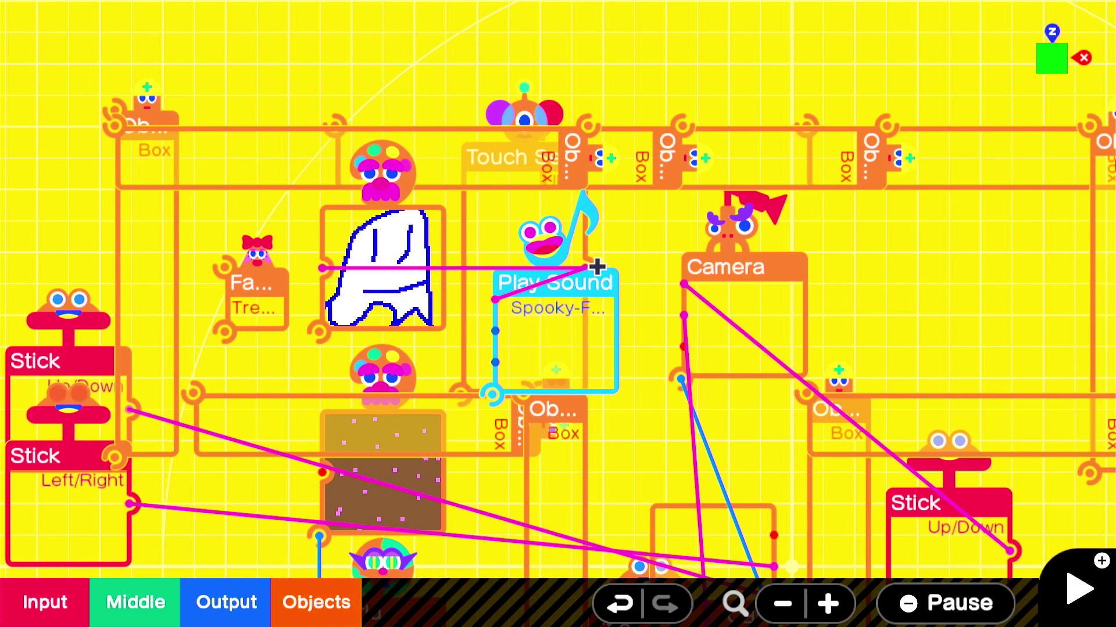
key(plus)
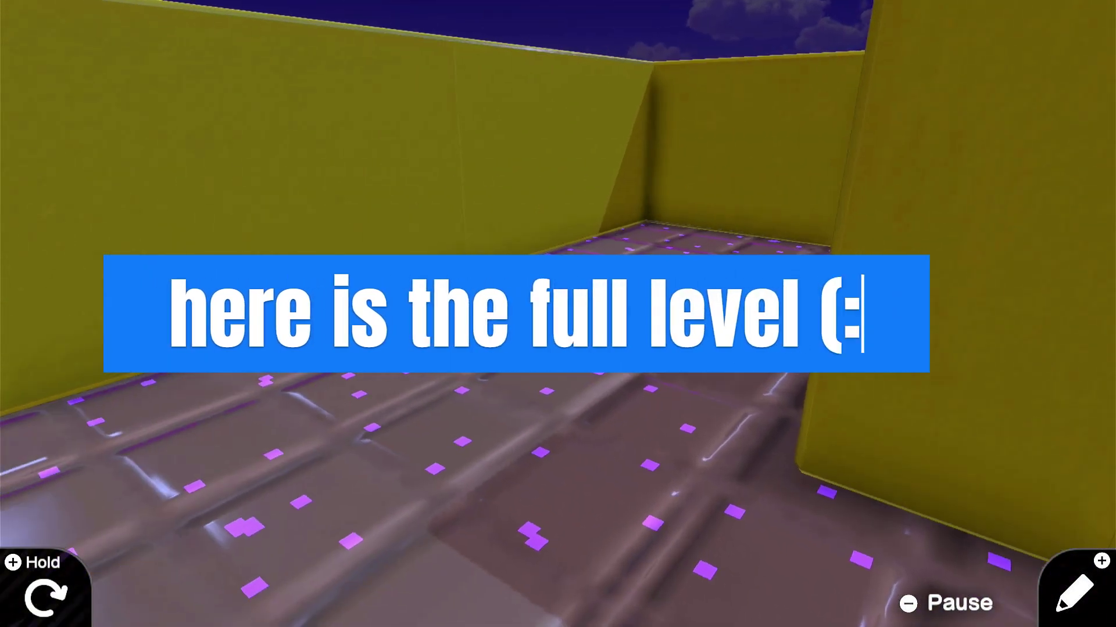
Step: Browse the saved games in the Free Programming list
key(Down)
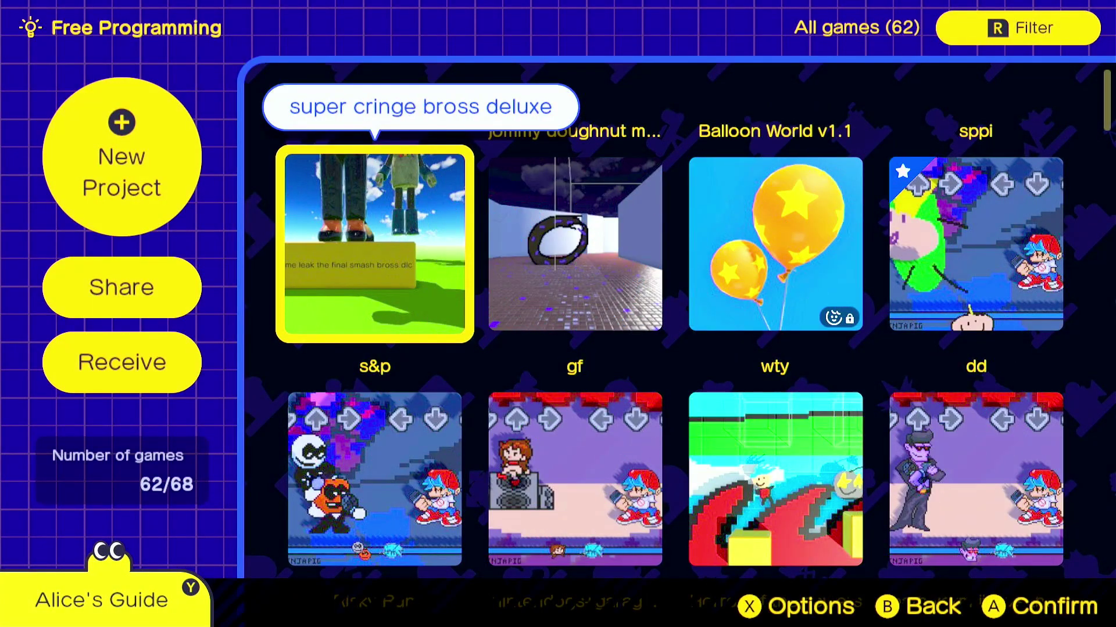
key(Right)
key(Right)
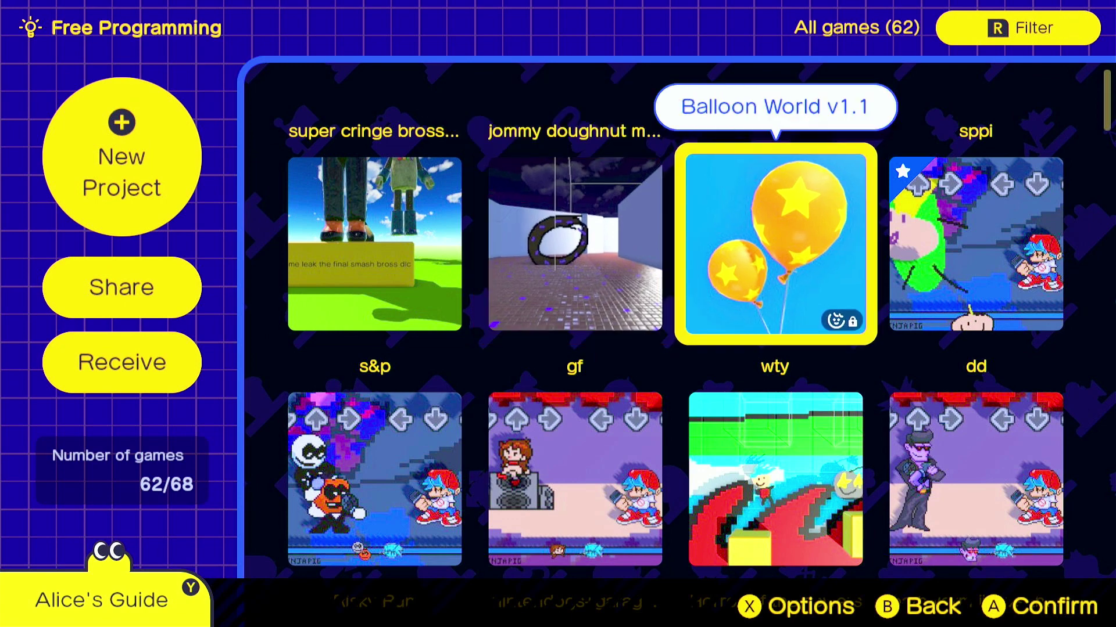
key(Right)
key(Down)
key(Left)
key(Up)
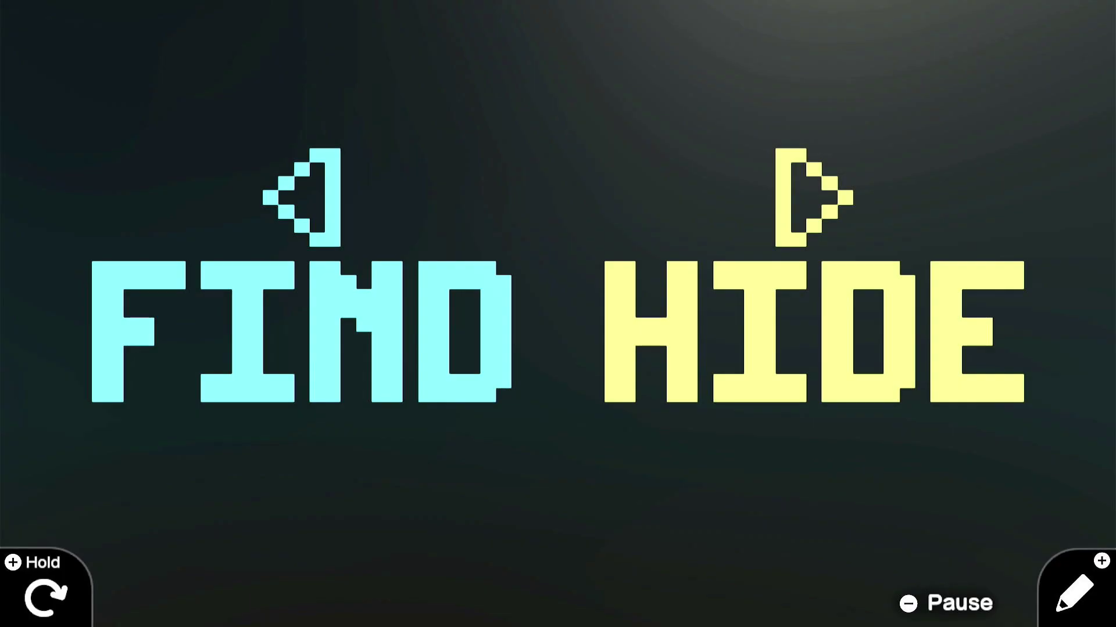
Step: Try out the Find mode's code entry in Balloon World by moving among its letters A, B and C, and return to the title screen
key(Left)
key(Right)
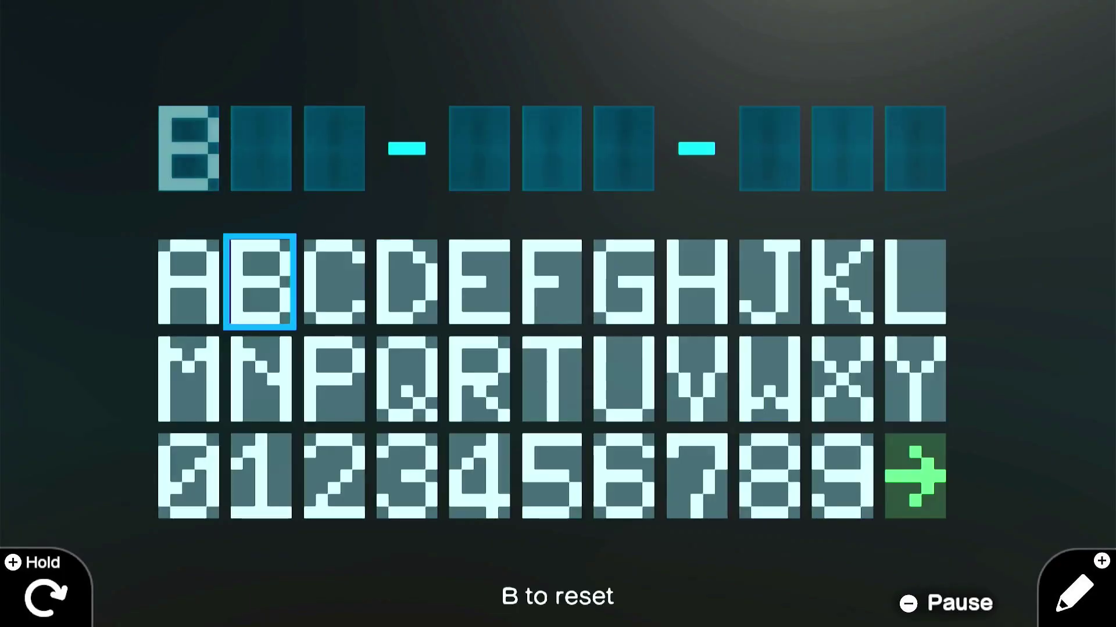
key(Left)
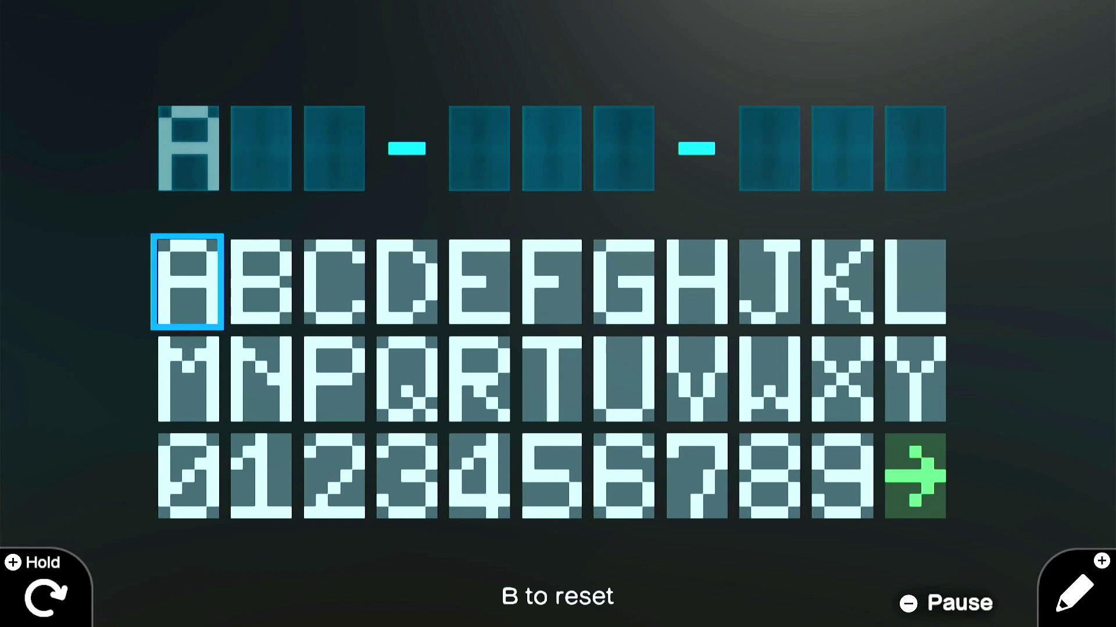
key(Right)
key(Right)
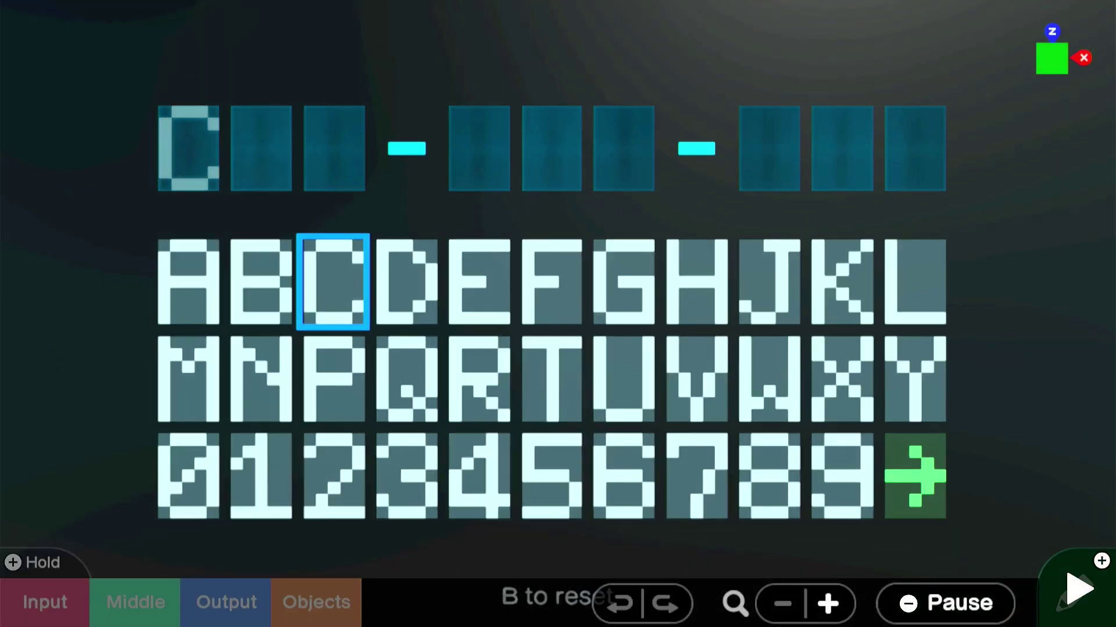
key(y)
key(plus)
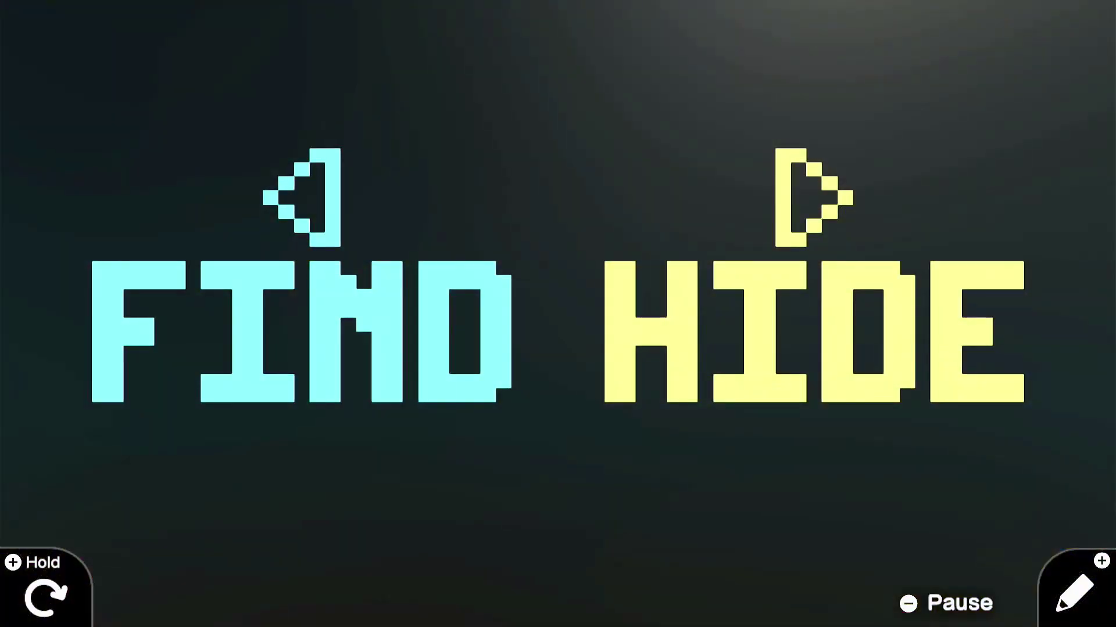
Step: Play Balloon World's Hide mode until the balloon ID is generated, and end the game
key(Right)
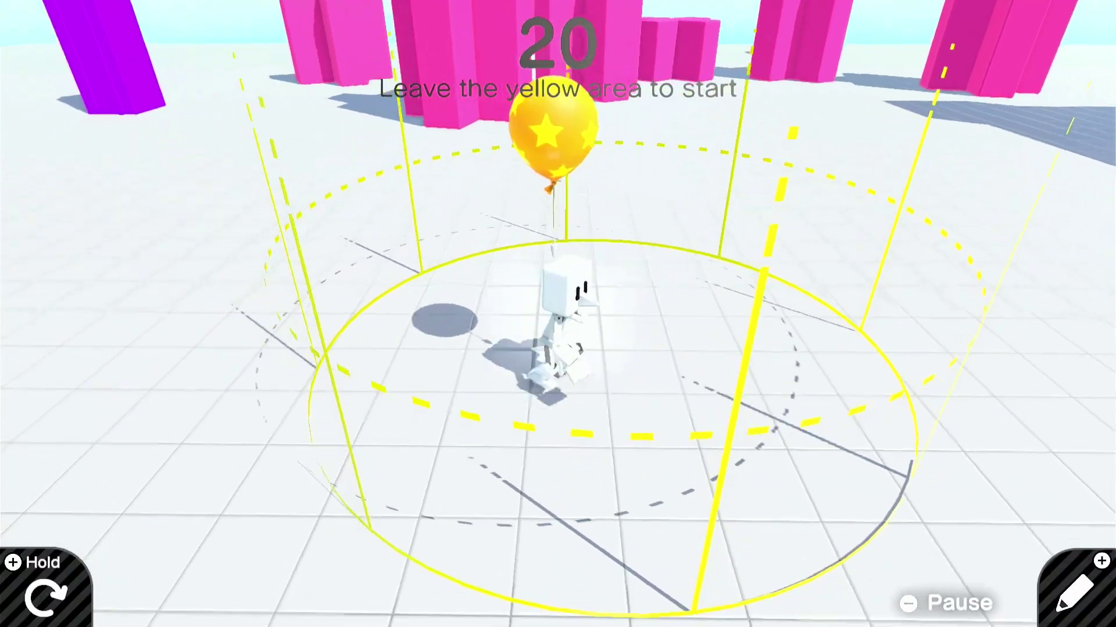
key(Up)
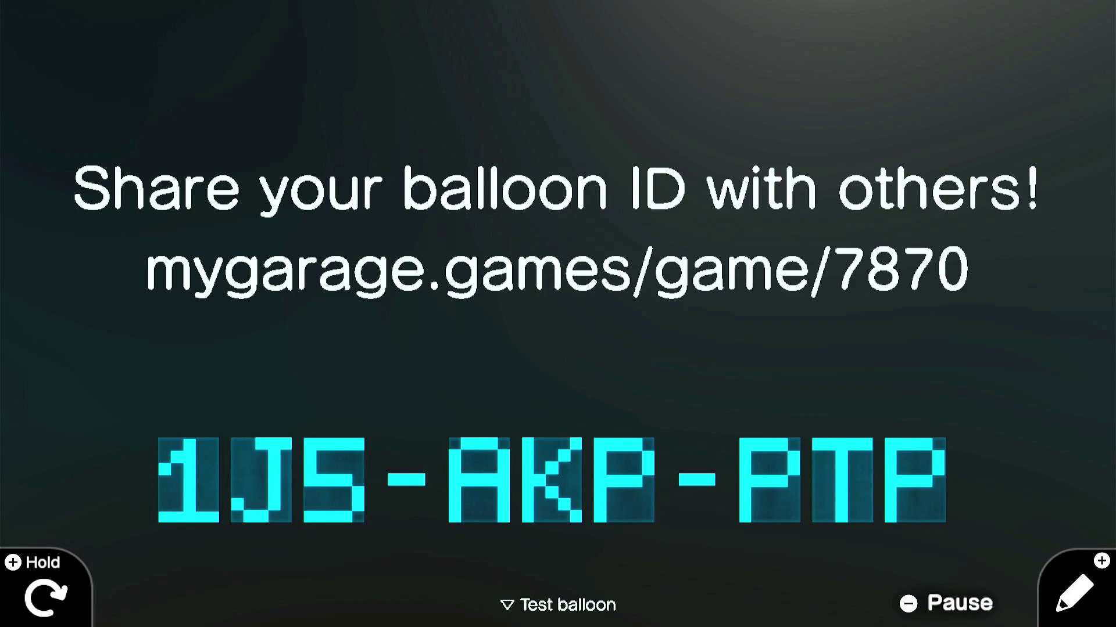
key(minus)
key(a)
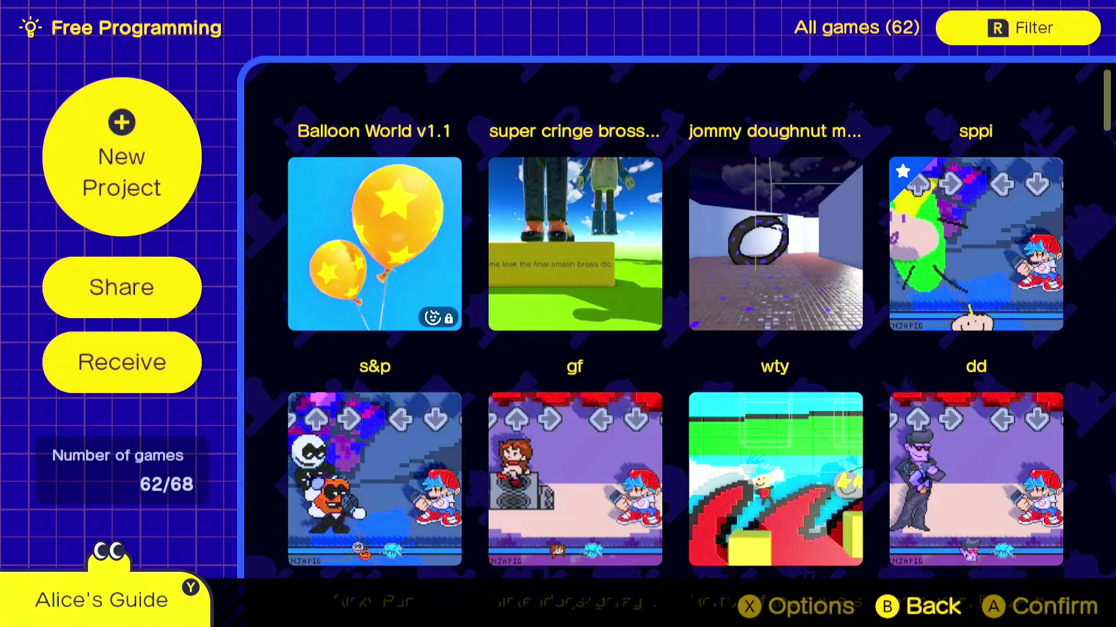
Step: Browse the saved games to find and open the nintendogs+garage game
key(Down)
key(Right)
key(Right)
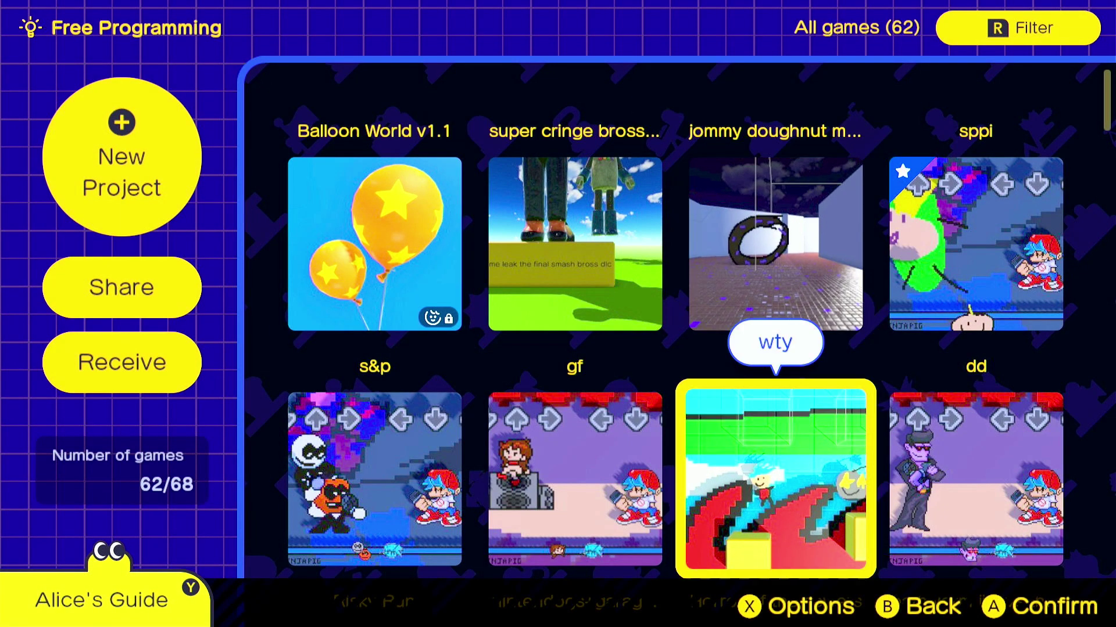
key(Down)
key(Down)
key(Up)
key(Left)
key(Left)
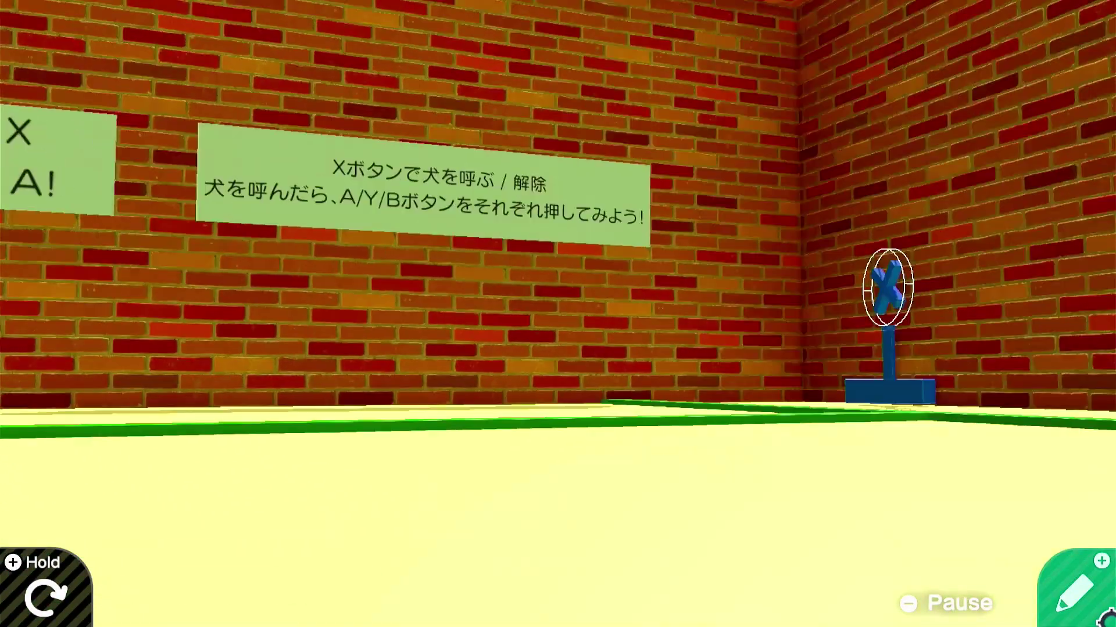
Step: Play nintendogs+garage and inspect its nodon program, including the grouped nodons above the box objects
key(plus)
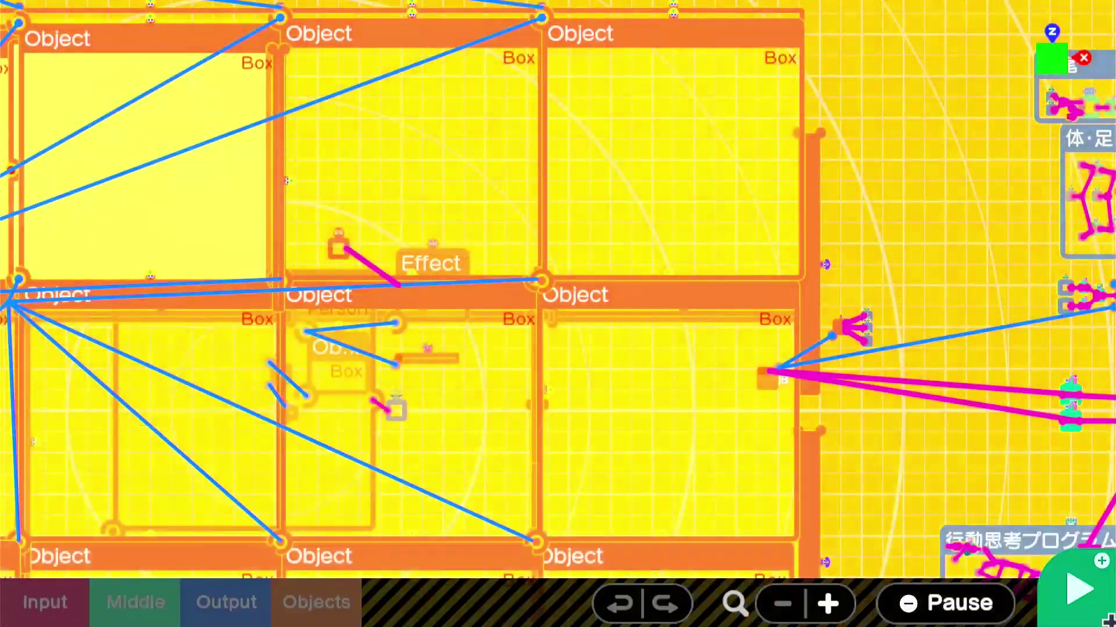
key(plus)
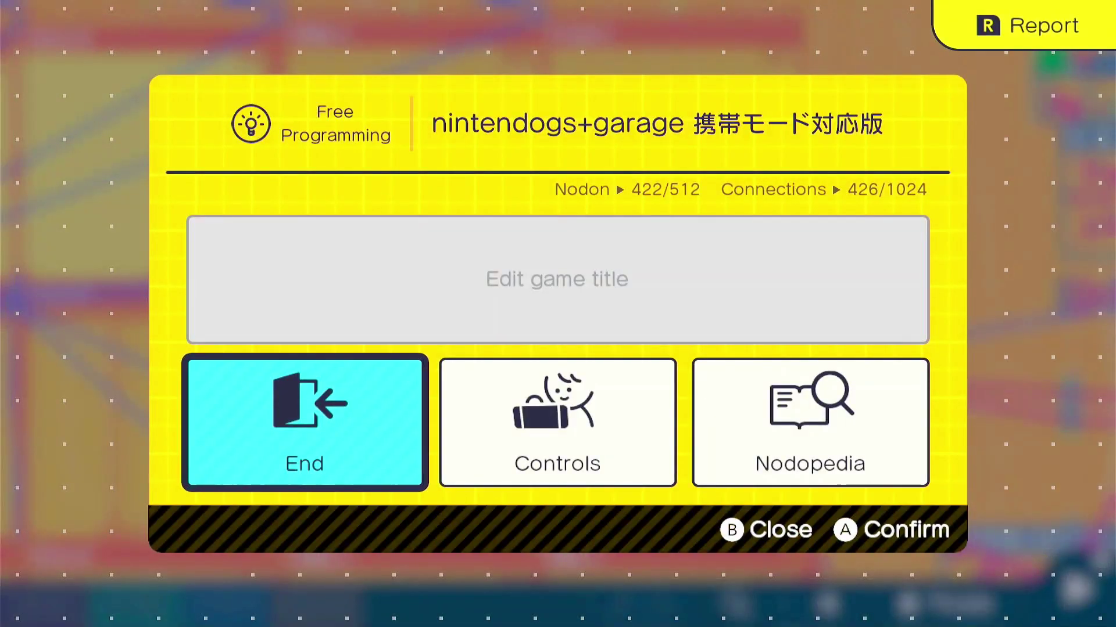
key(plus)
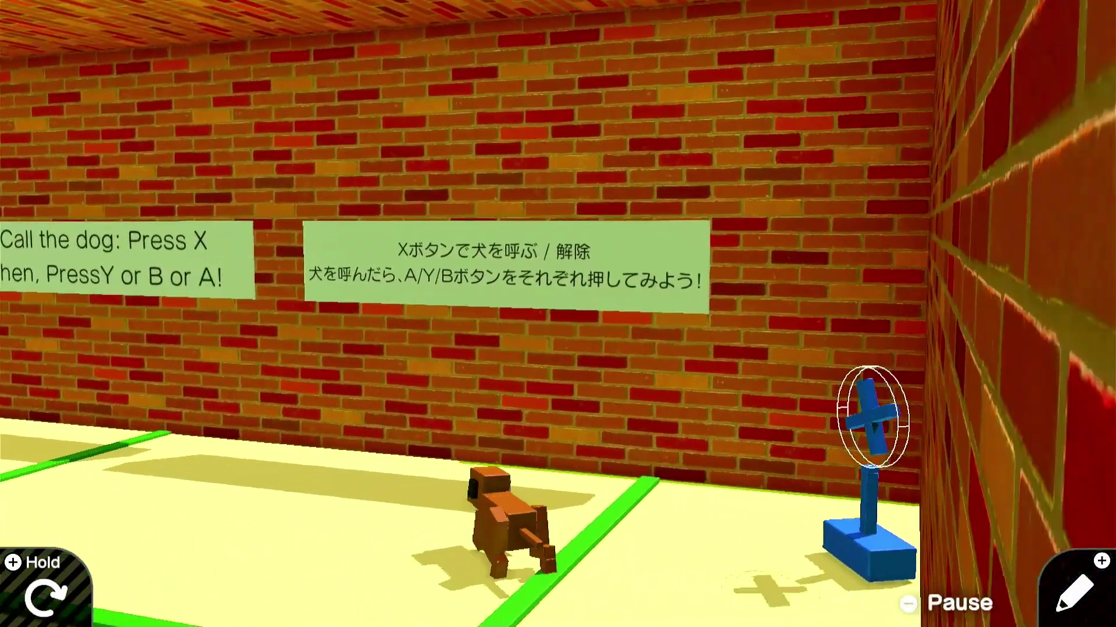
key(plus)
key(plus)
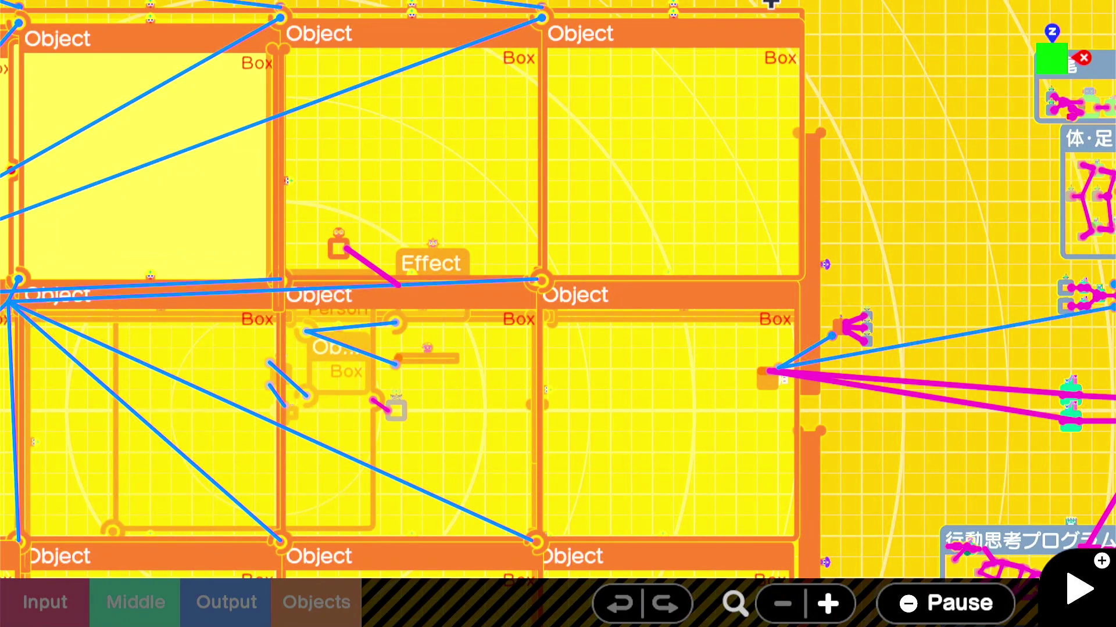
scroll(771, 3, up, 10)
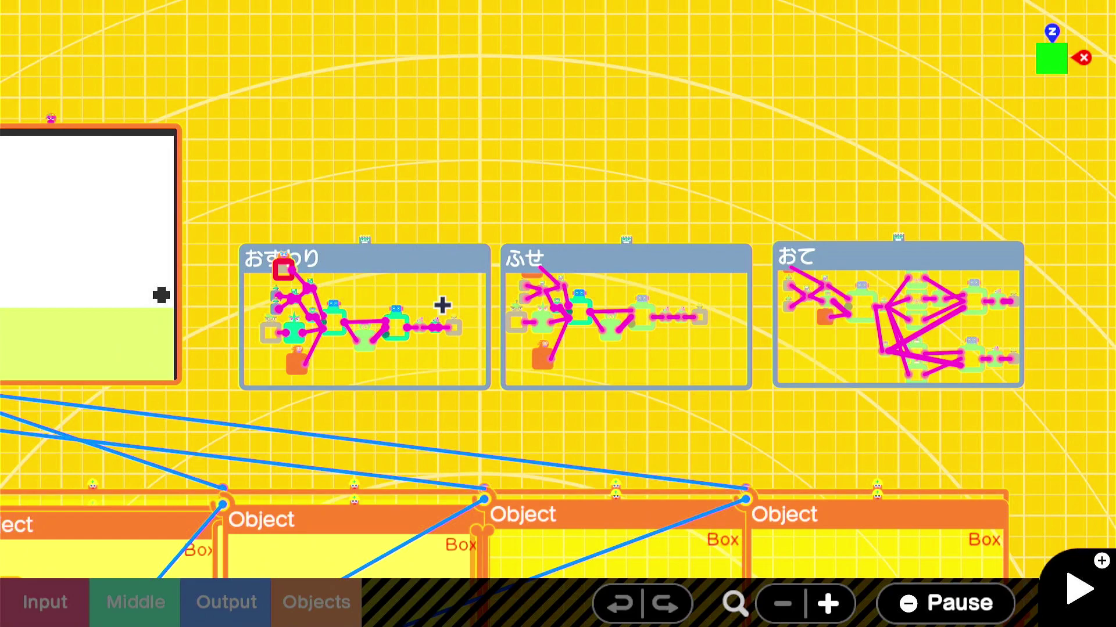
key(plus)
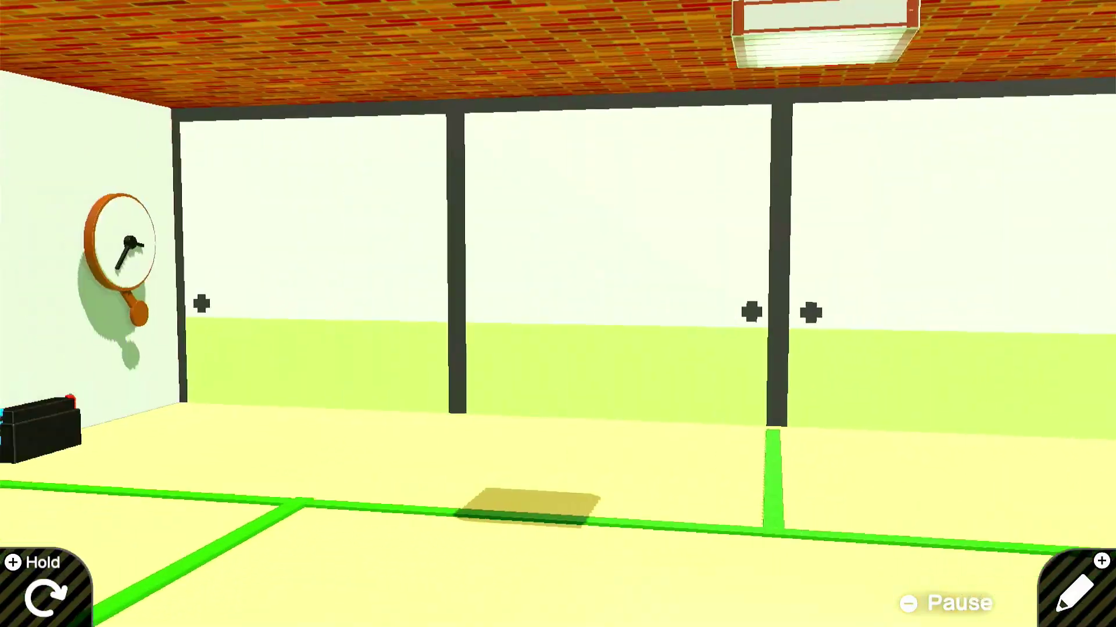
Step: End nintendogs+garage and browse the saved games to open Horror of the sewers
key(plus)
key(minus)
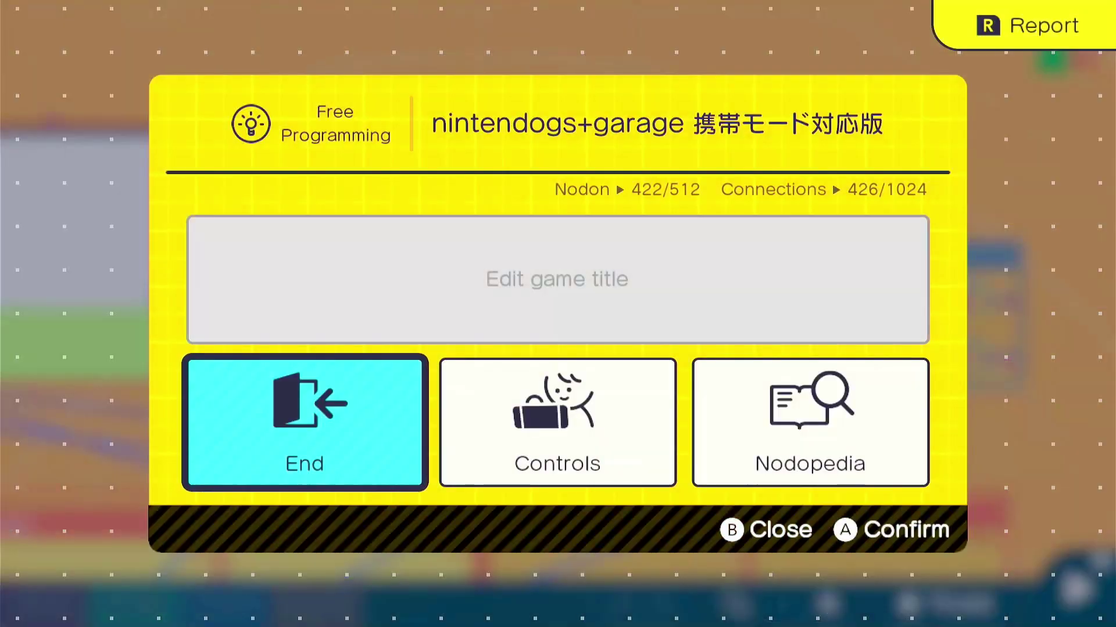
key(a)
key(Right)
key(Right)
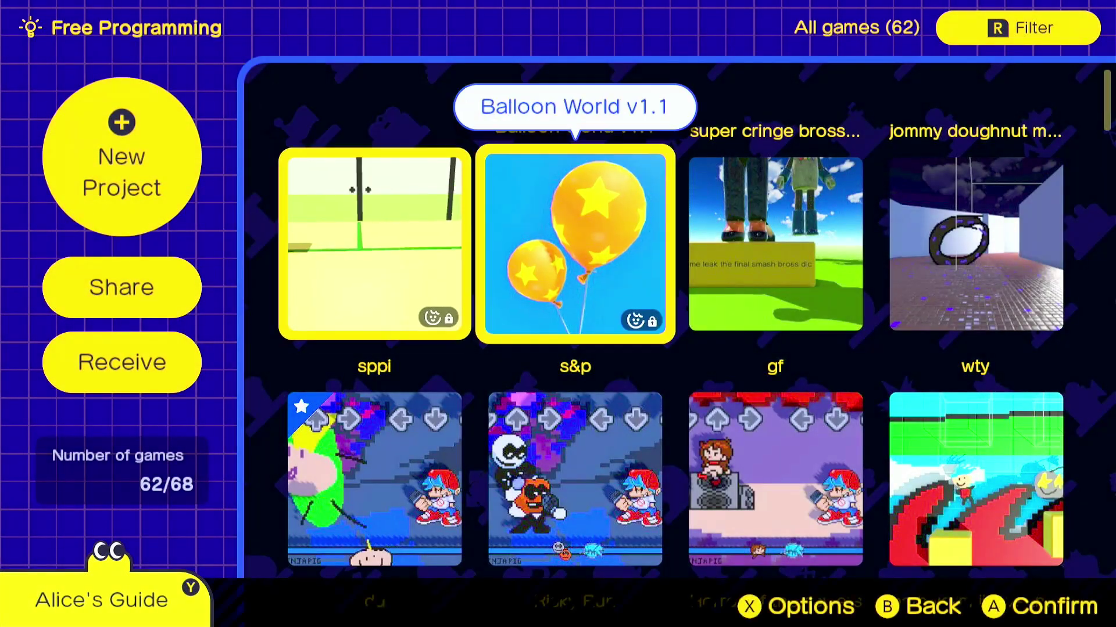
key(Down)
key(Down)
key(Down)
key(Up)
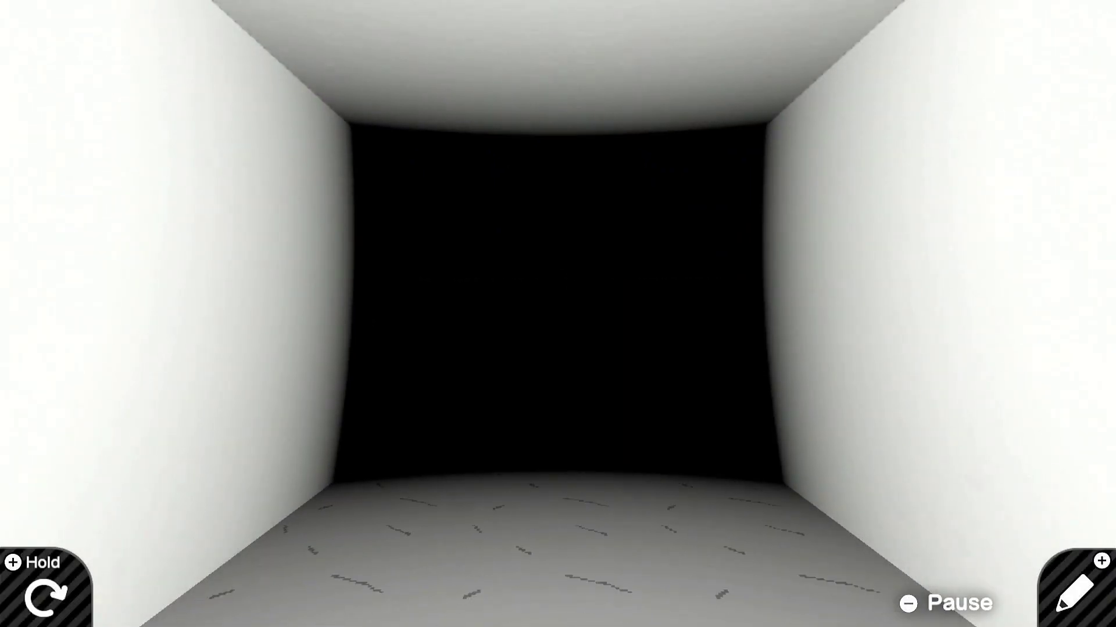
Step: Play through the corridors of Horror of the sewers, view its nodon program, and end the game
key(Up)
key(Up)
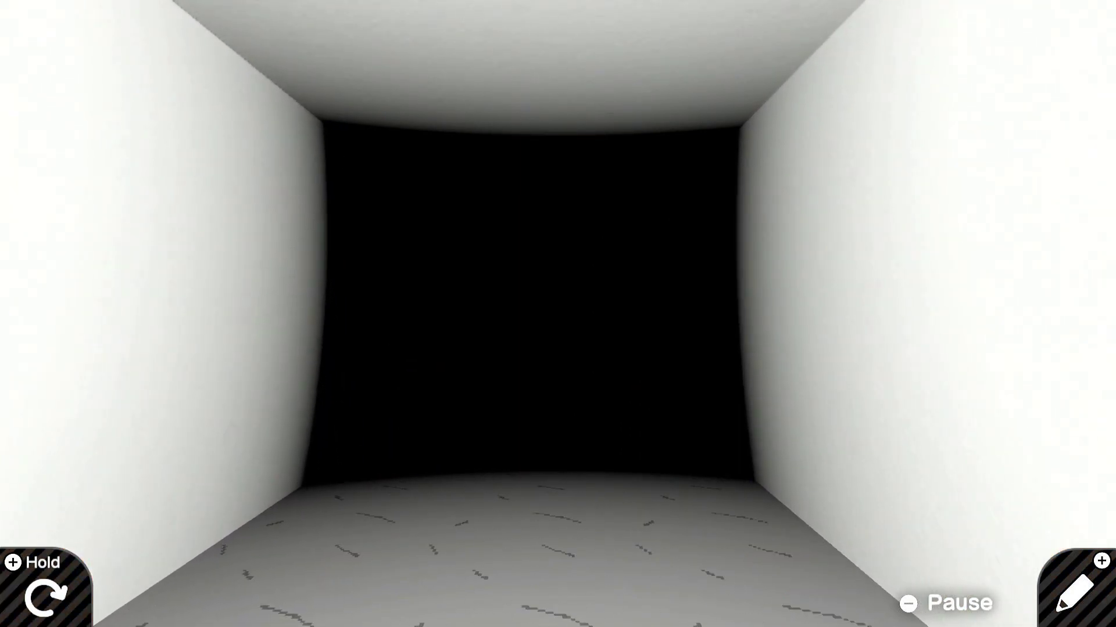
key(plus)
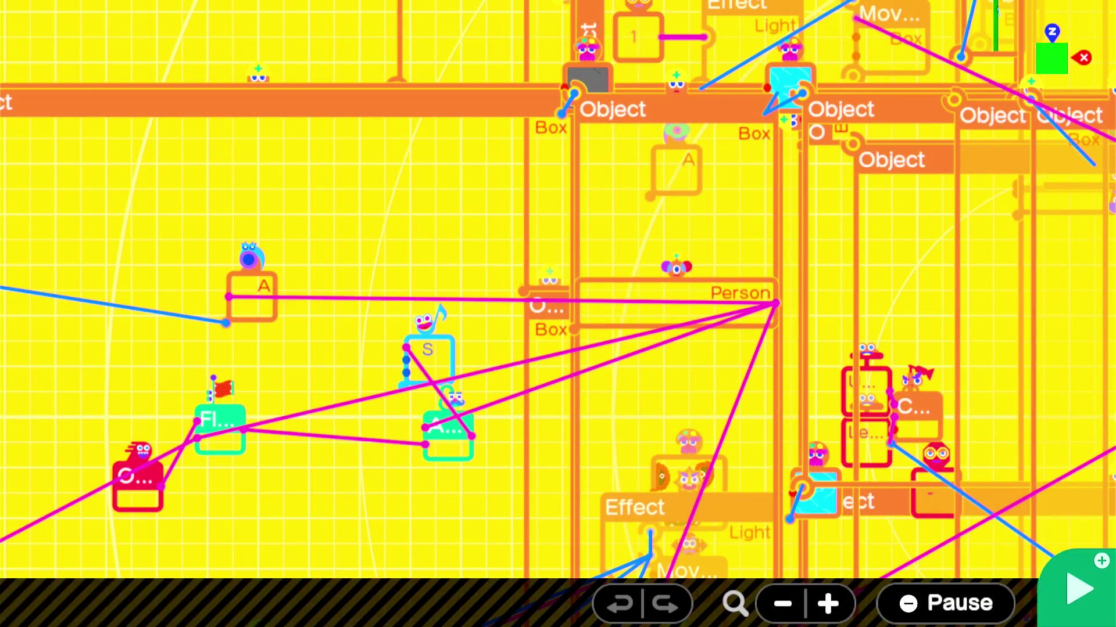
key(plus)
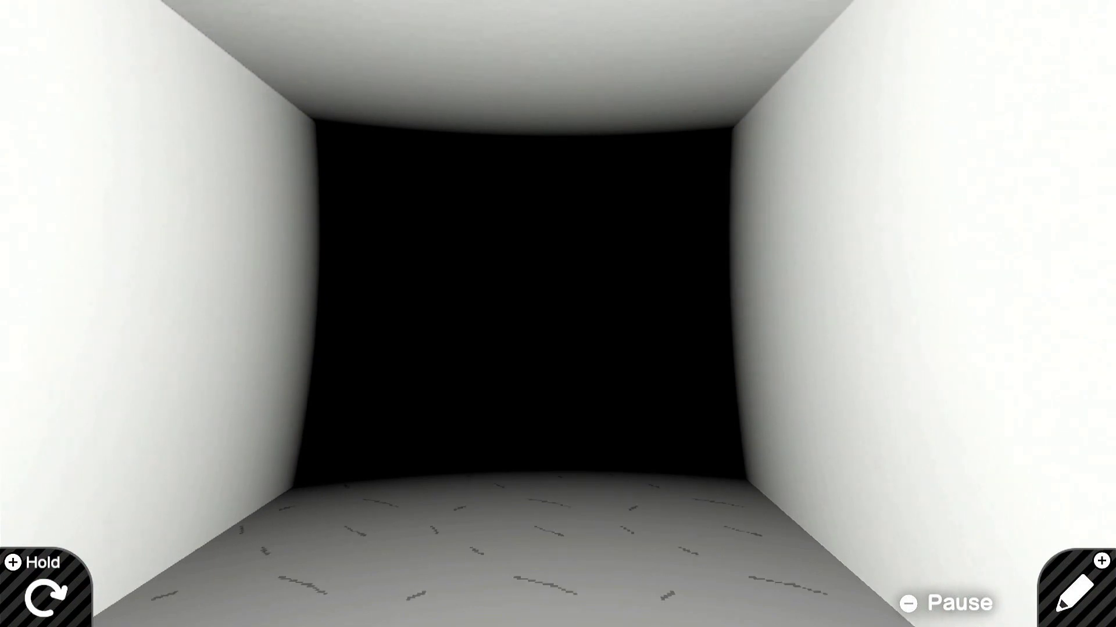
key(Left)
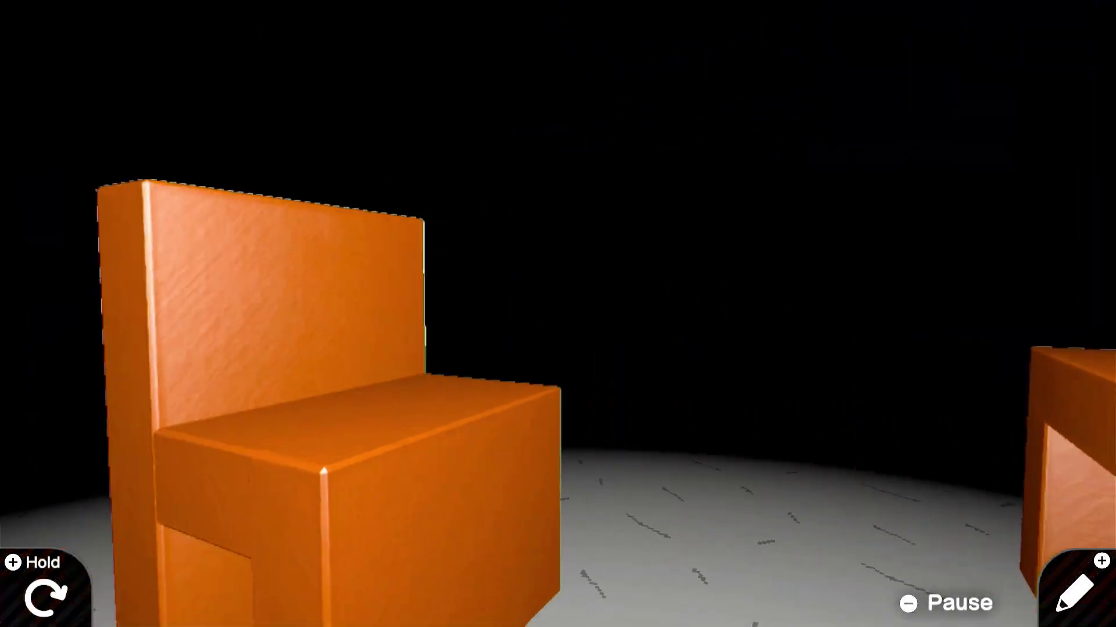
key(plus)
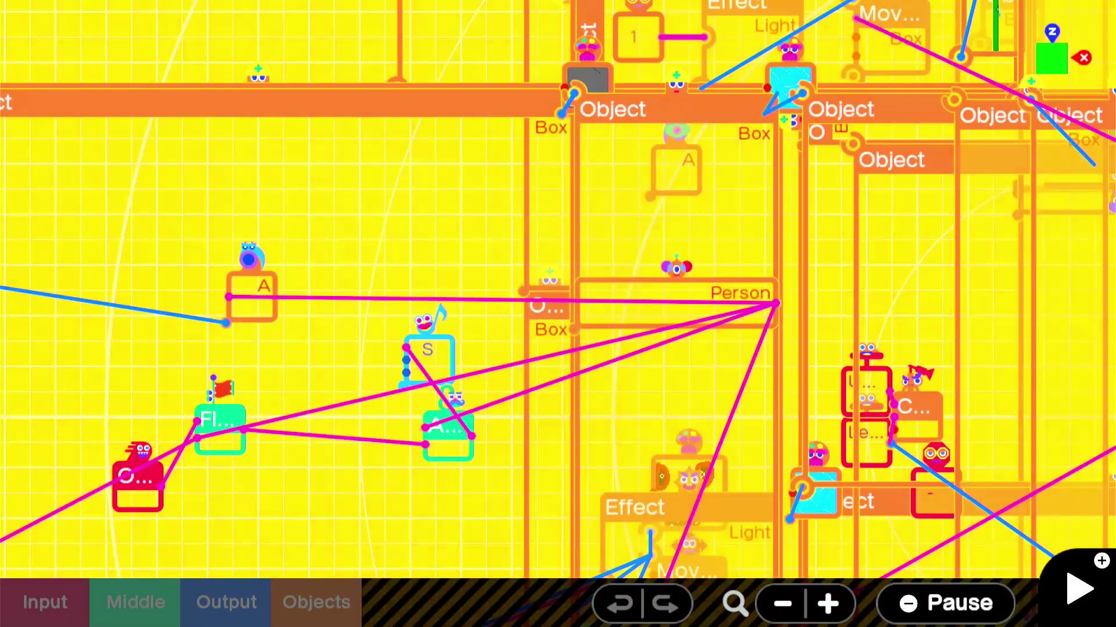
key(minus)
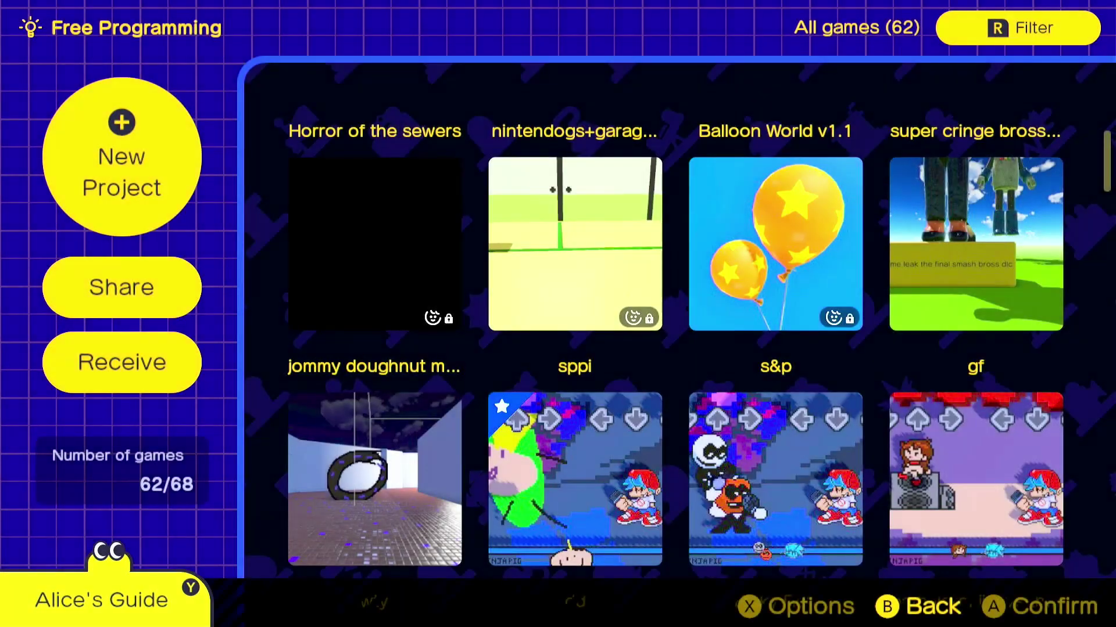
Step: Browse the saved games for the s&p rhythm game and launch it
key(Right)
key(Down)
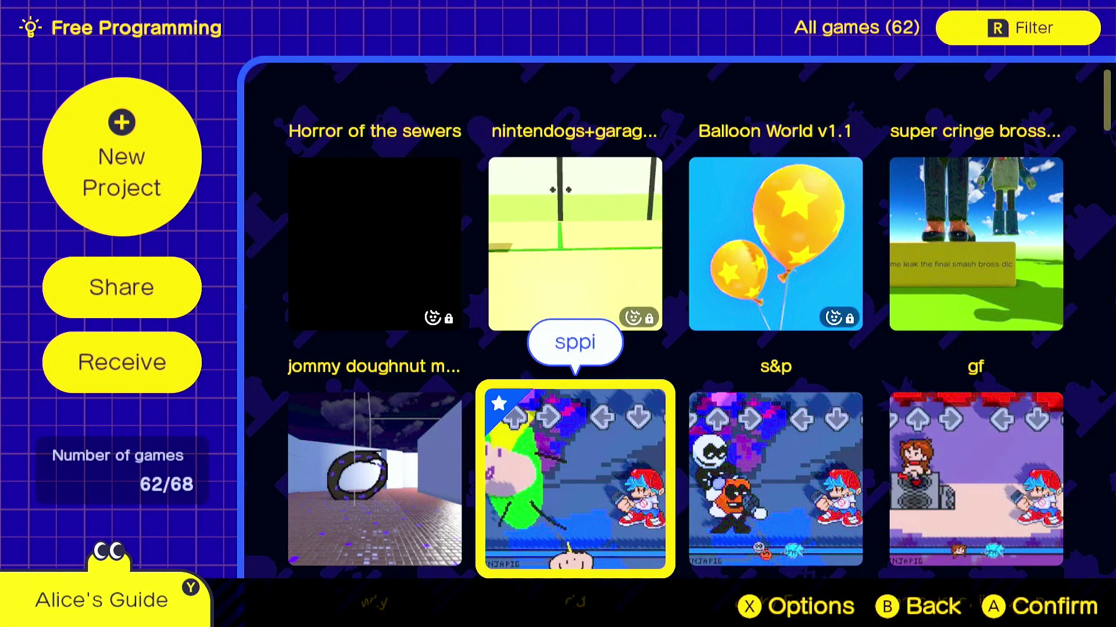
key(Right)
key(Right)
key(Left)
key(Down)
key(Up)
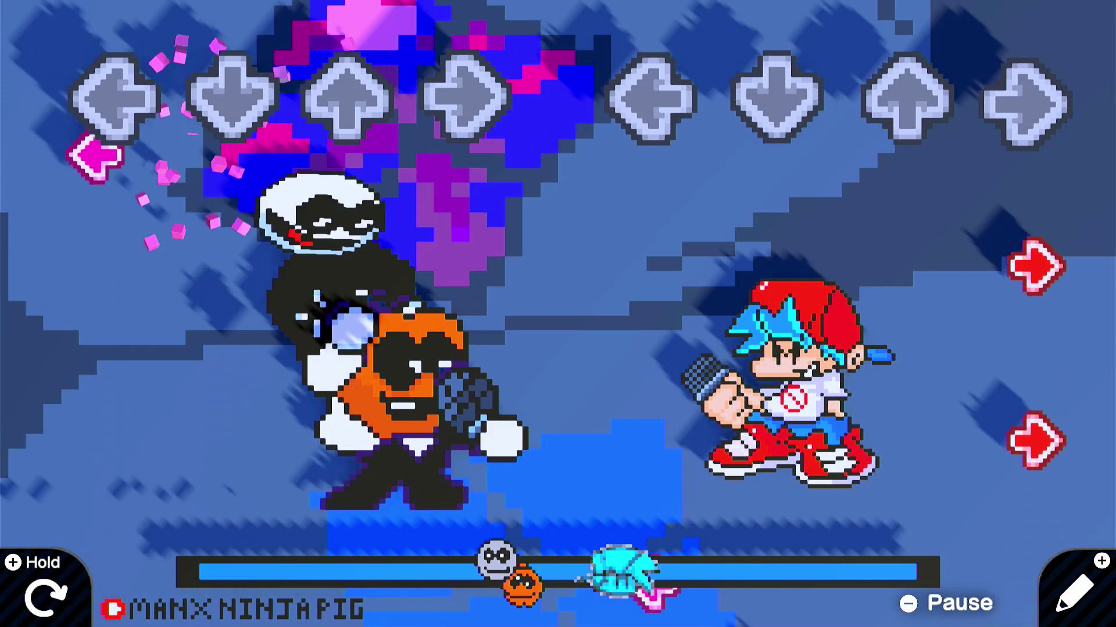
Step: Play the s&p rhythm game by matching the incoming arrows
key(Right)
key(Down)
key(Right)
key(Left)
key(Down)
key(Up)
key(Left)
key(Down)
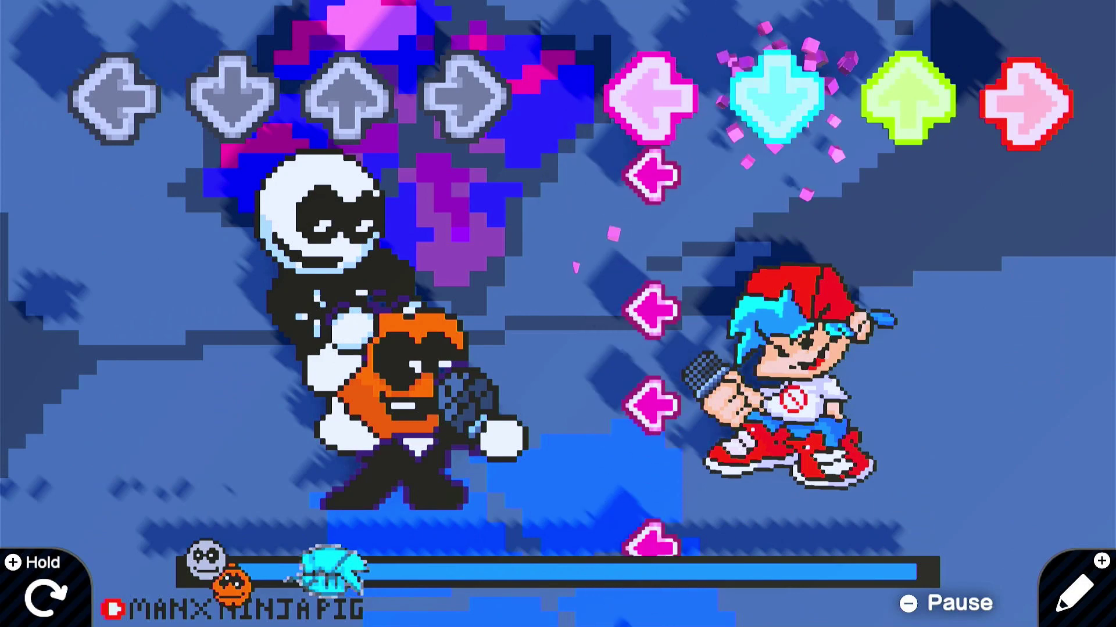
key(Left)
key(Left)
key(Left)
key(Left)
key(Left)
key(Down)
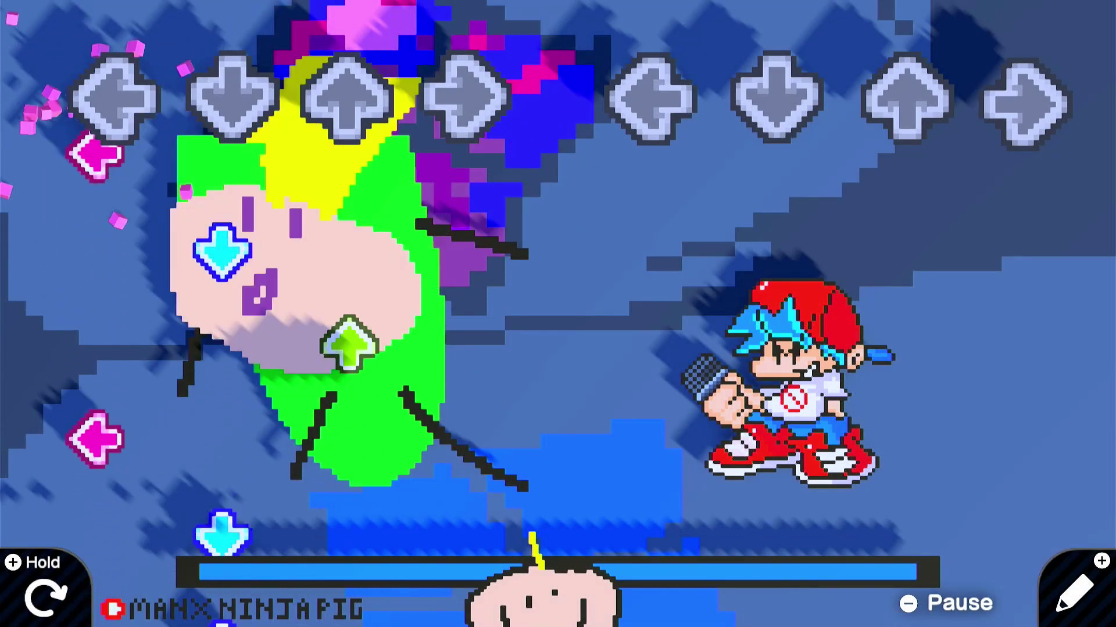
Step: Play the sppi rhythm game by hitting its arrow sequence, and leave the game
key(Right)
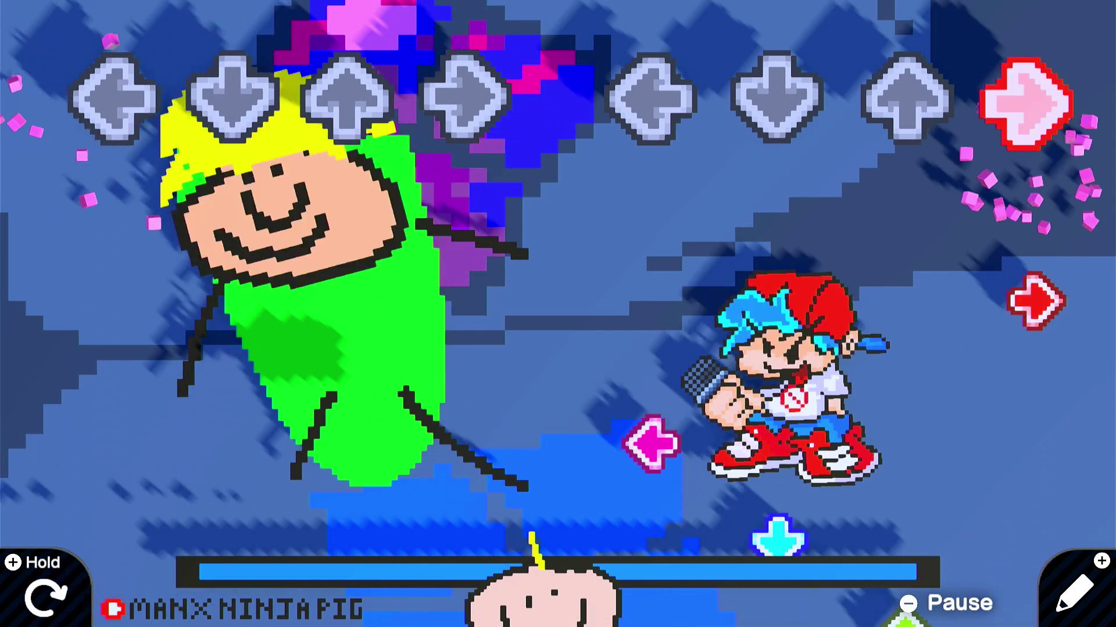
key(Left)
key(Down)
key(Up)
key(Right)
key(Left)
key(Down)
key(Up)
key(Left)
key(Down)
key(Left)
key(Left)
key(Left)
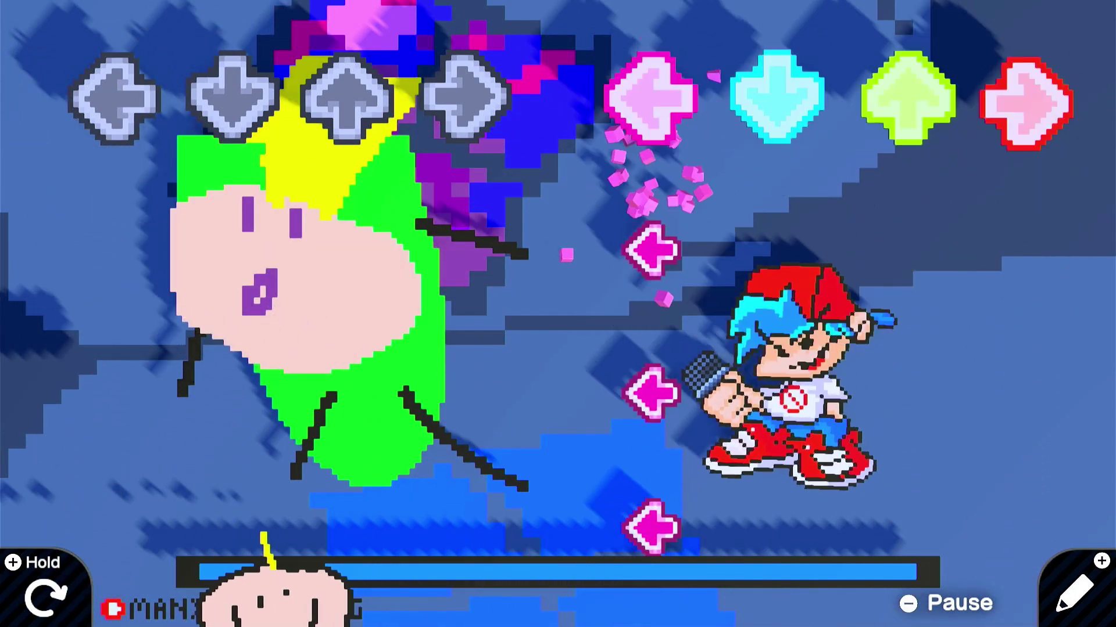
key(Left)
key(Left)
key(Left)
key(Down)
key(Up)
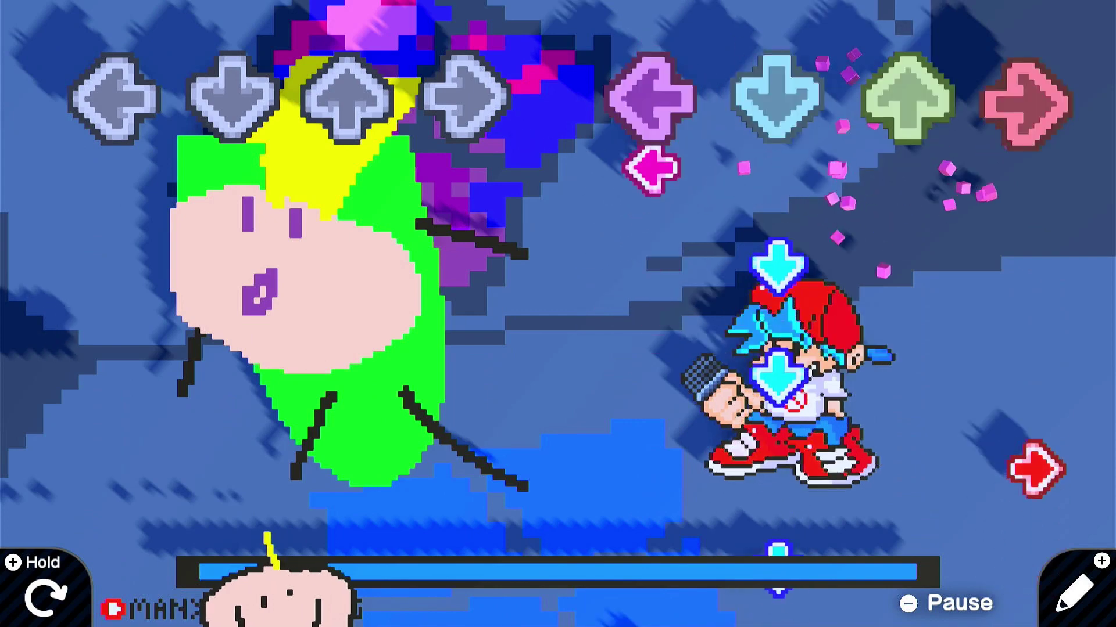
key(Left)
key(Down)
key(Down)
key(Right)
key(Down)
key(Left)
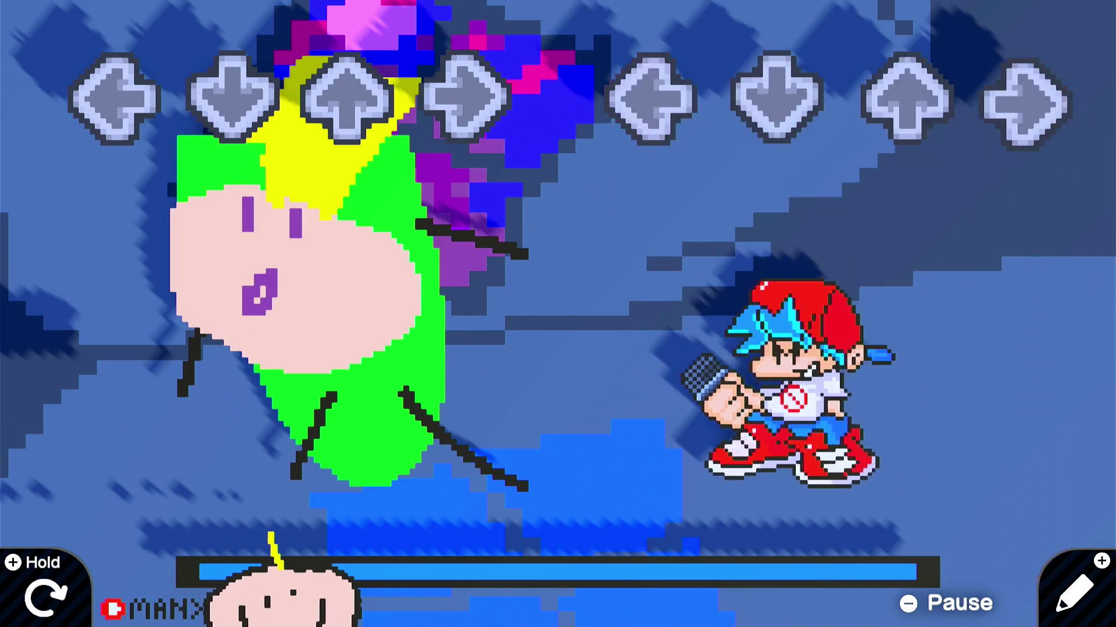
key(plus)
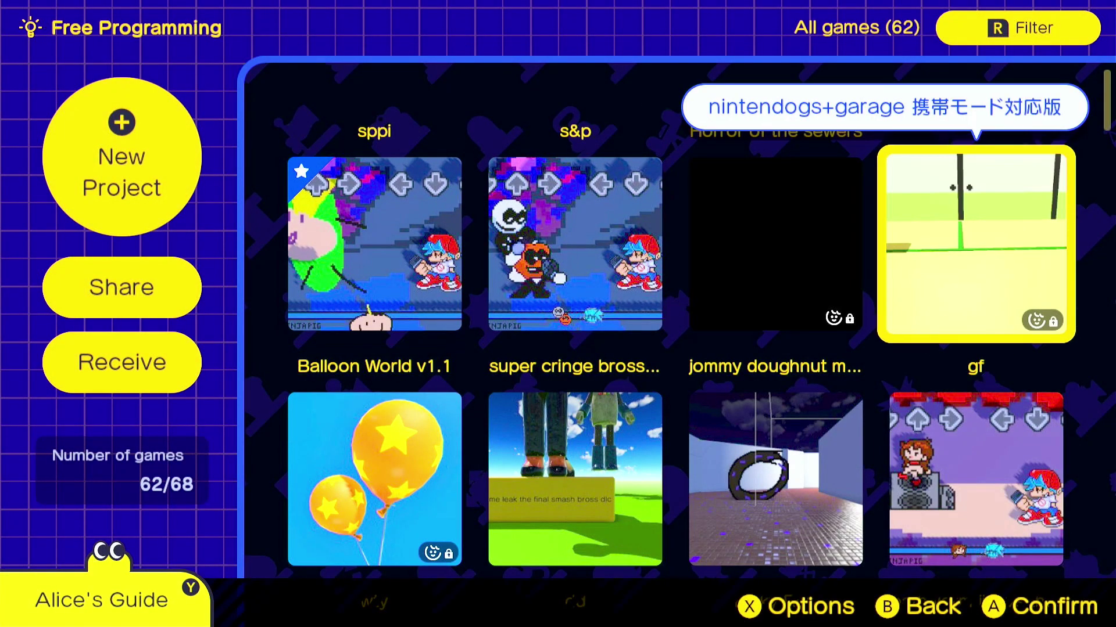
Step: Browse further down the saved games to pick another one to show
key(Down)
key(Down)
key(Up)
key(Down)
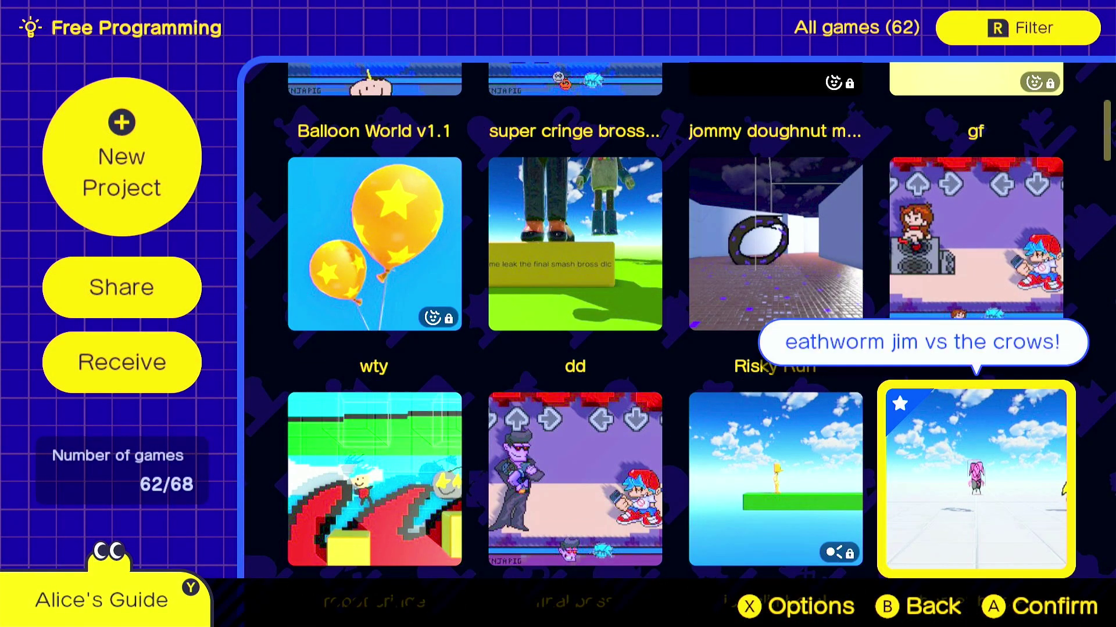
key(Down)
key(Up)
key(Left)
key(Down)
key(Left)
key(Left)
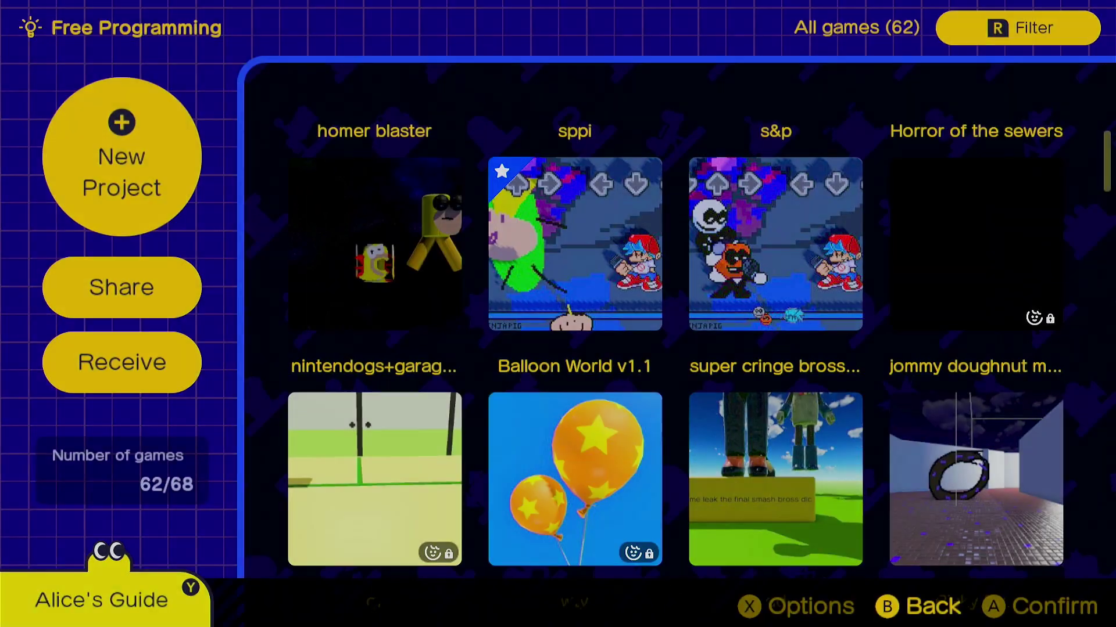
Step: Find FPS horror game among the saved games, play it, and leave the game
key(Down)
key(Down)
key(Down)
key(Down)
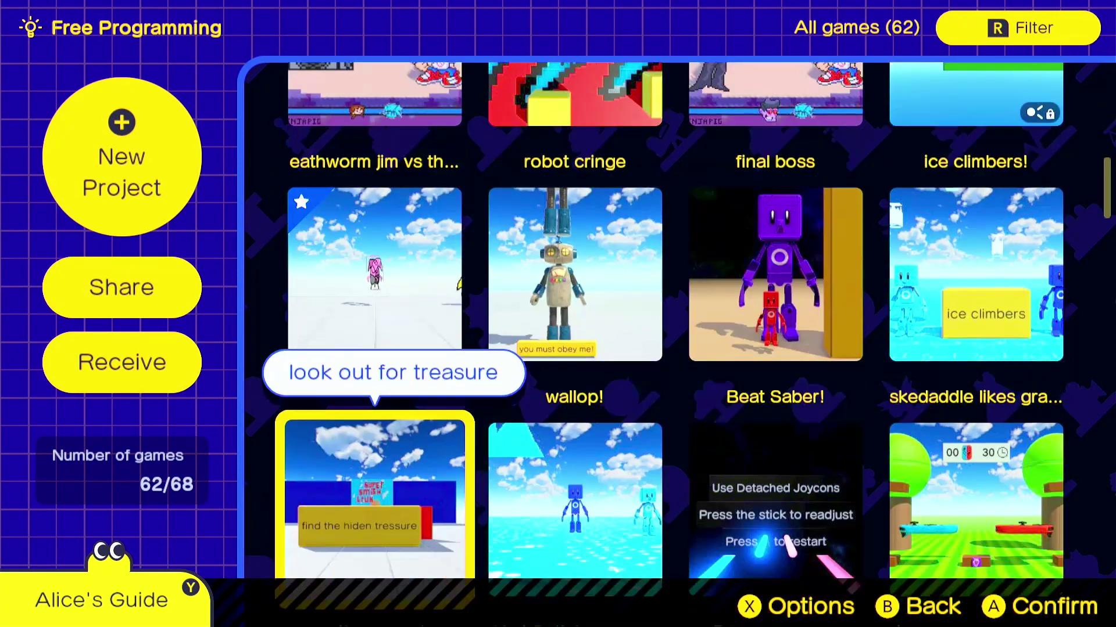
key(Down)
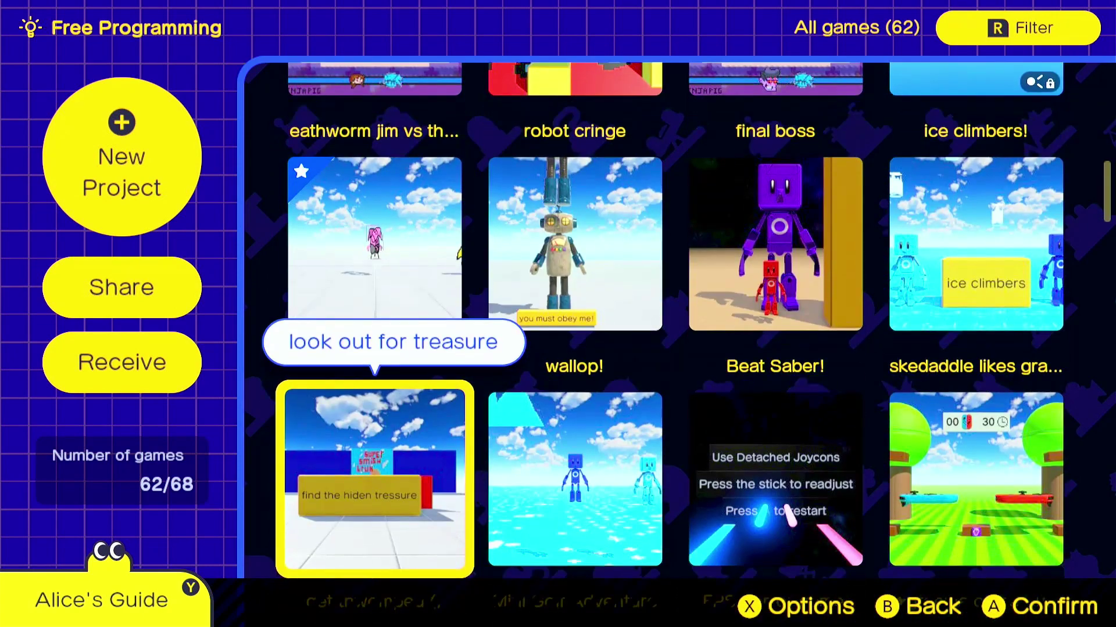
key(Up)
key(Up)
key(Right)
key(Right)
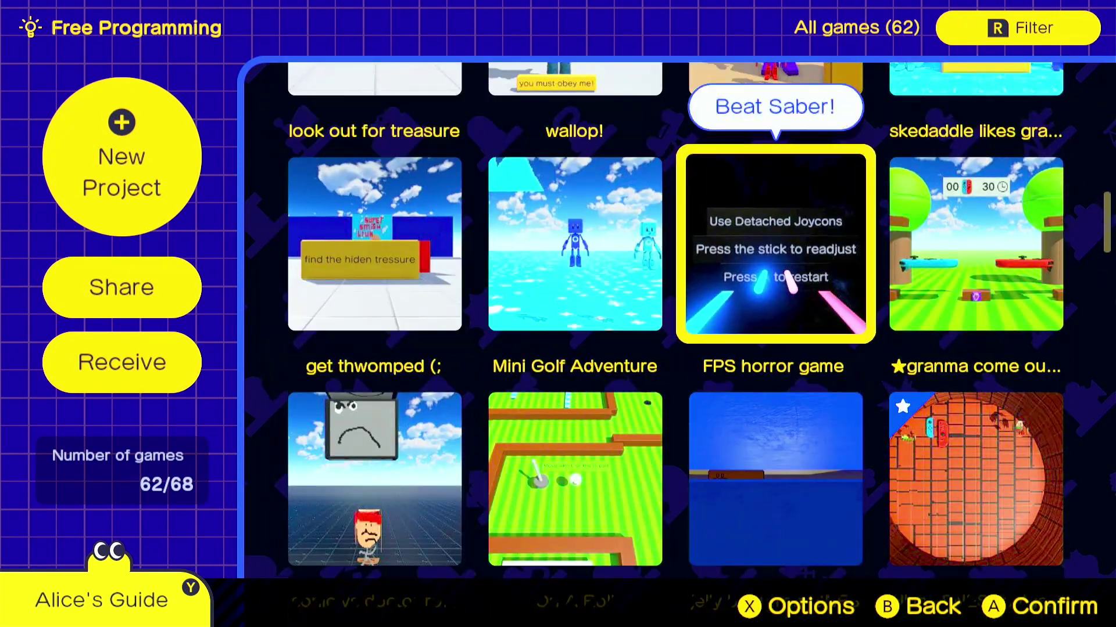
key(Down)
key(Up)
key(Up)
key(Down)
key(Down)
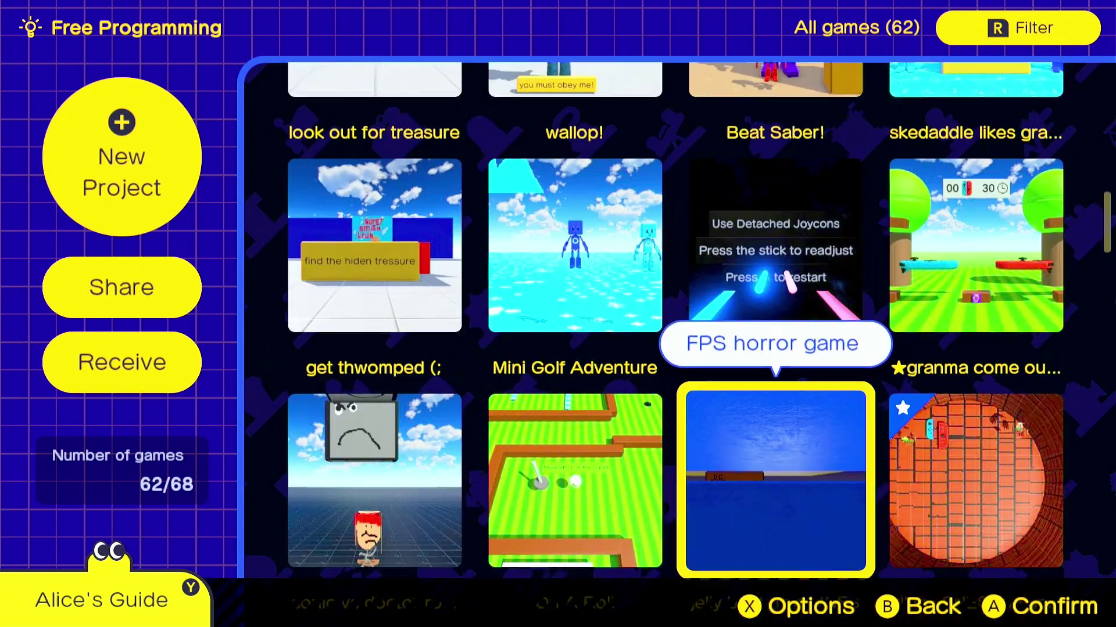
key(Return)
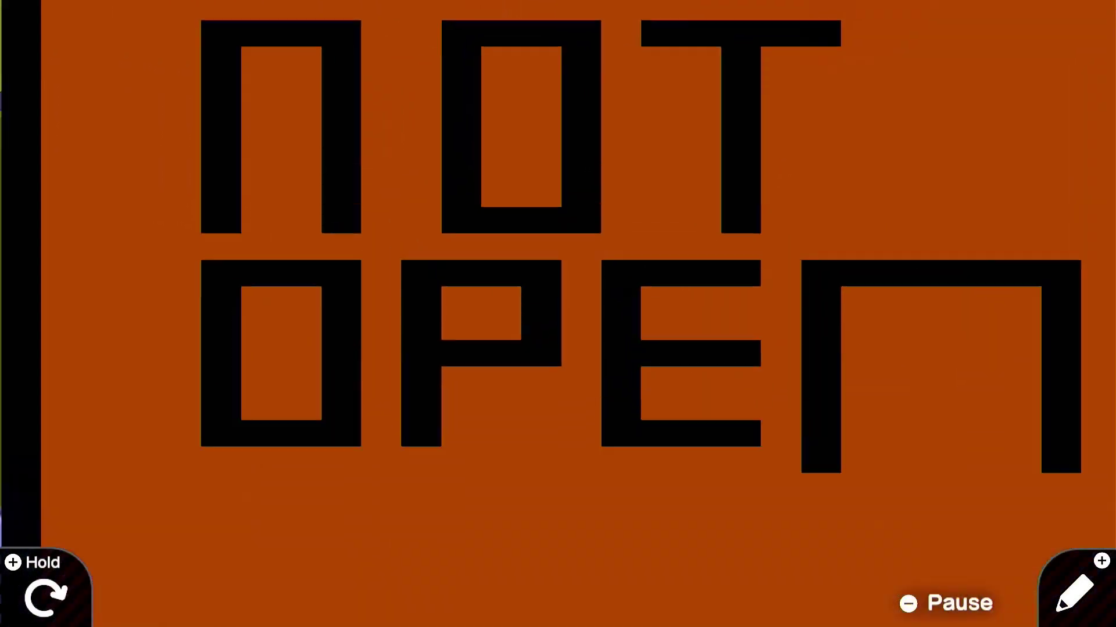
key(plus)
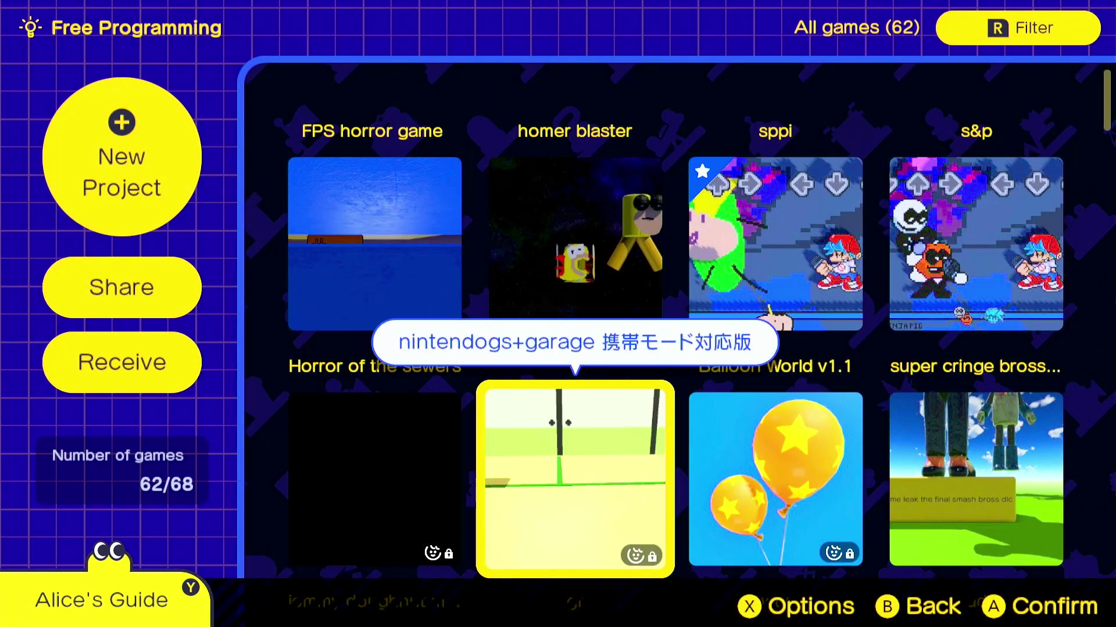
Step: Browse the saved games for supersonic appless, launch it, and dismiss the Joy-Con strap notice
key(Down)
key(Down)
key(Down)
key(Down)
key(Down)
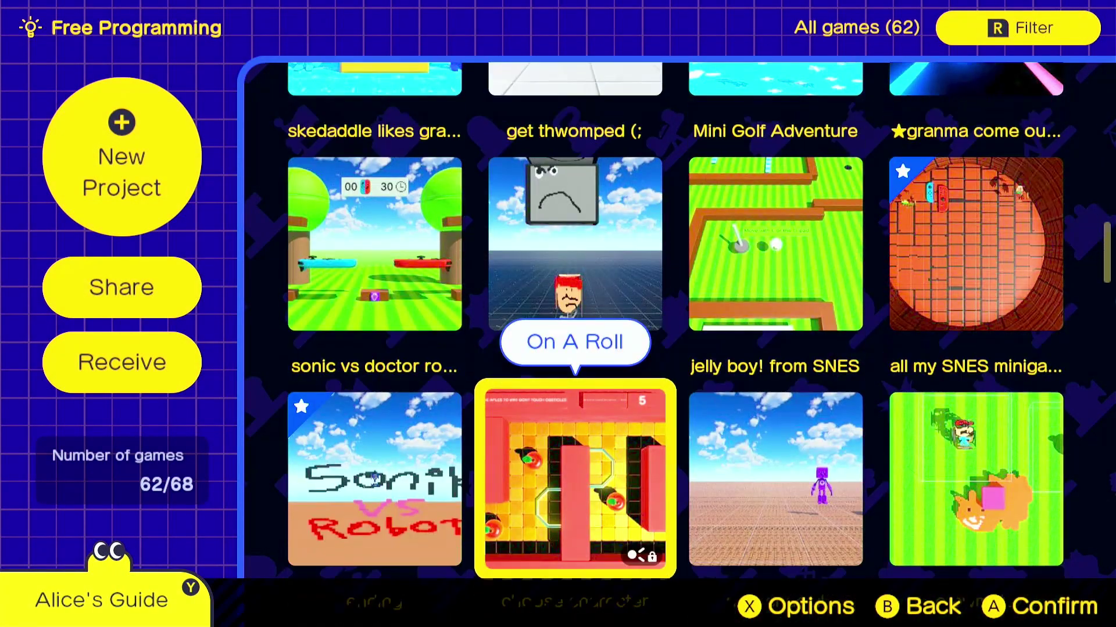
key(Up)
key(Down)
key(Down)
key(Down)
key(Down)
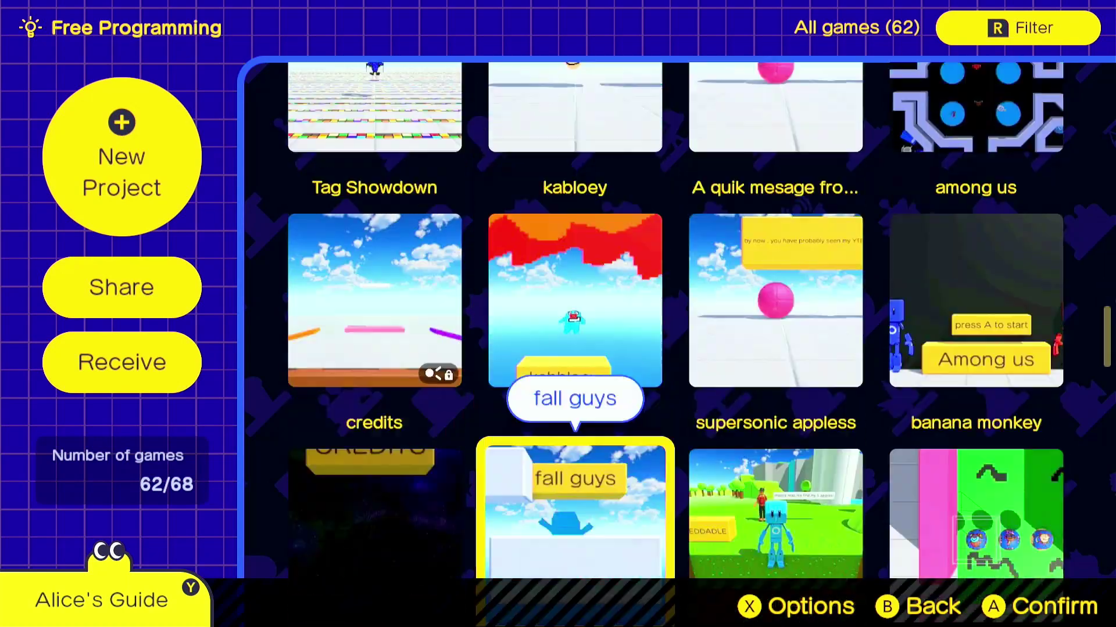
key(Down)
key(Down)
key(Up)
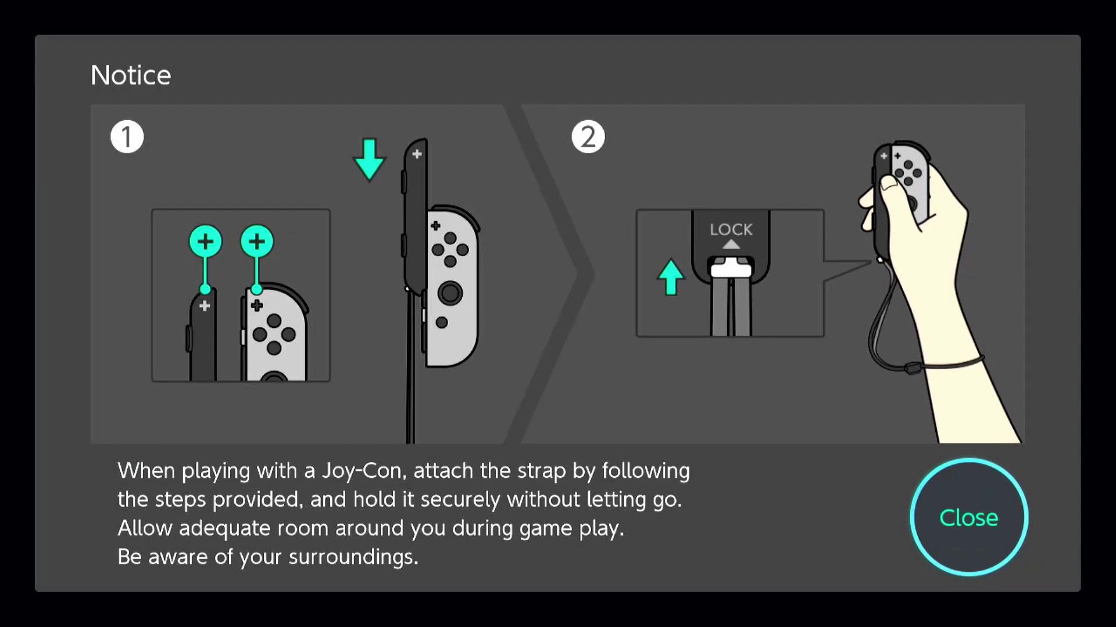
key(Return)
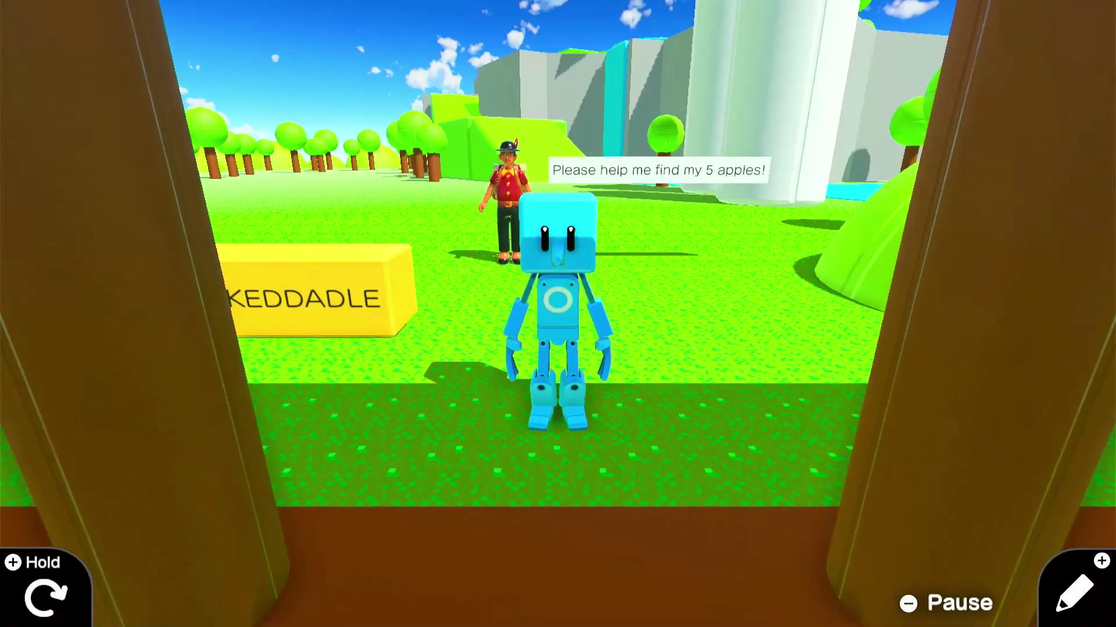
Step: Run the blue character across the meadow and up the green ramp to the grey cliff ledge
key(Up)
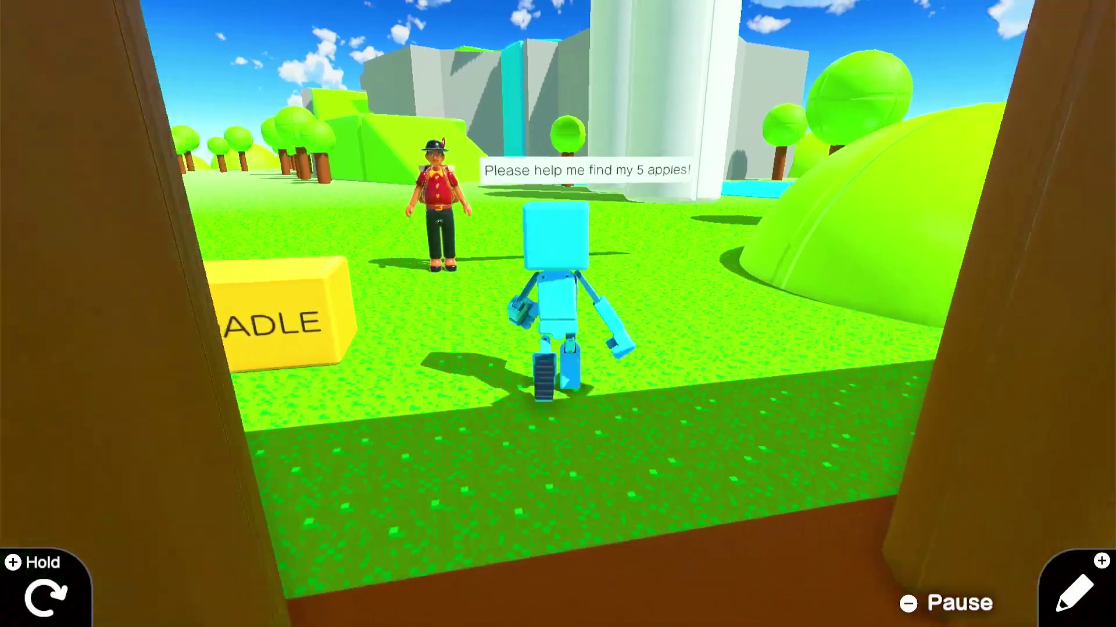
key(Up)
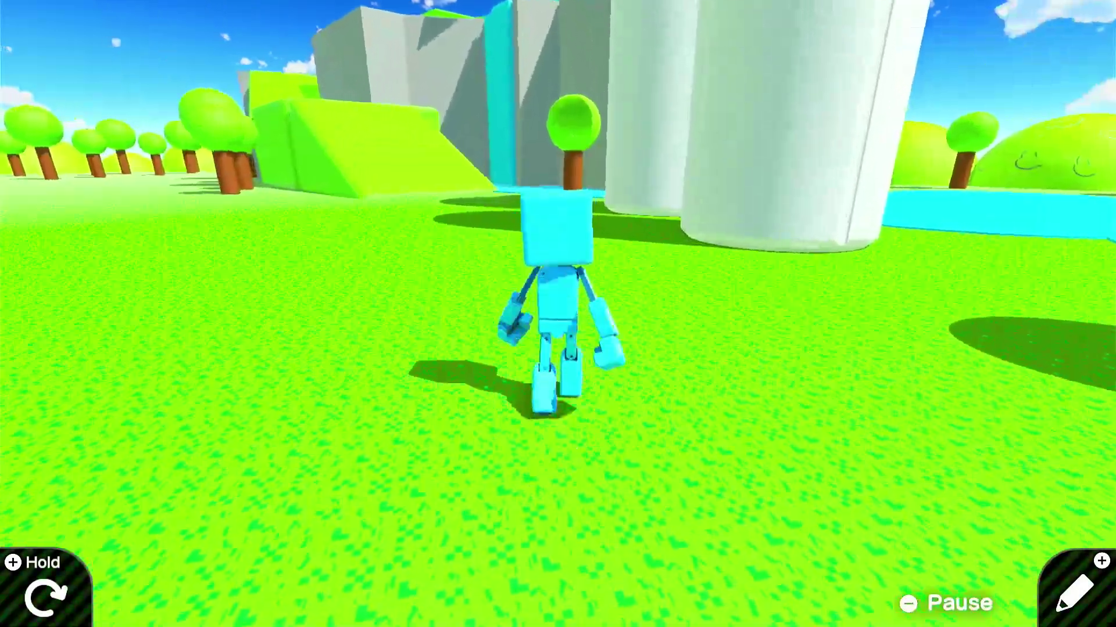
key(Up)
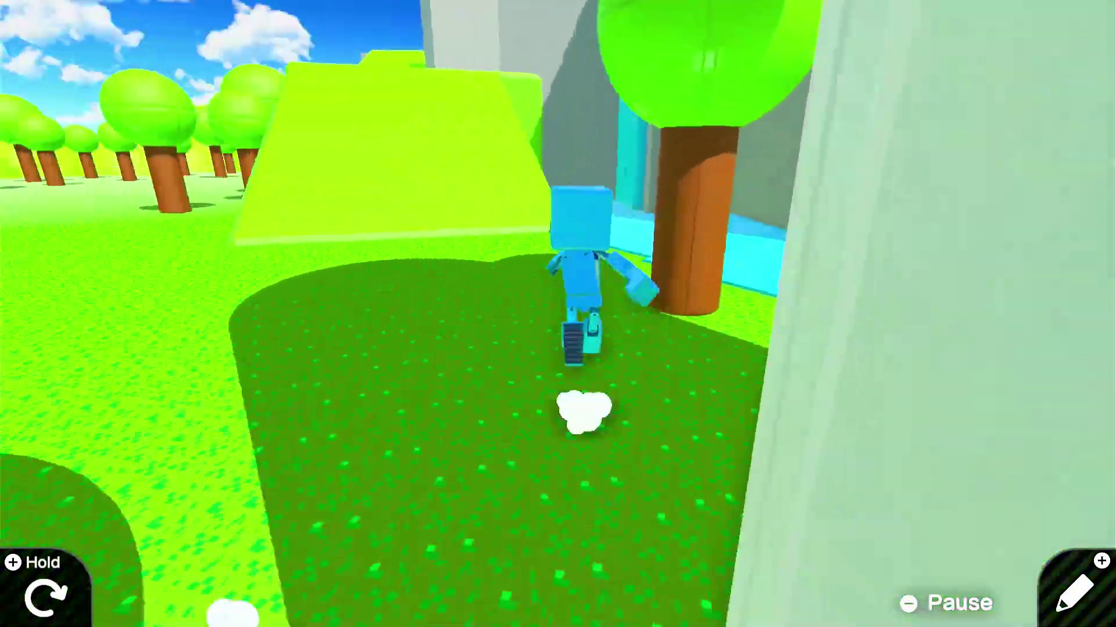
key(Up)
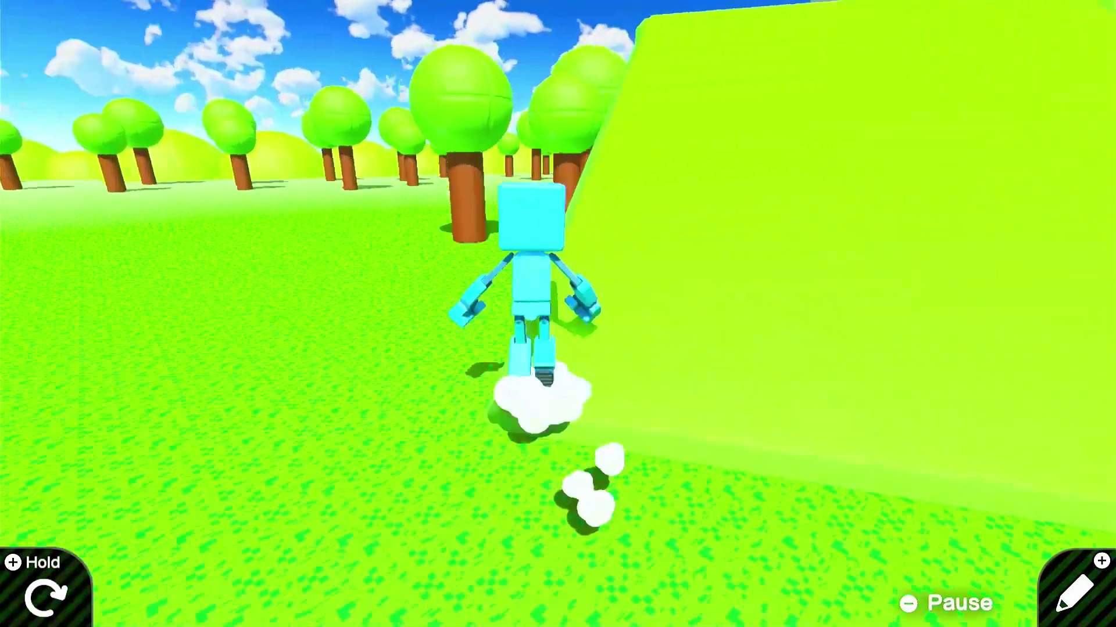
key(Up)
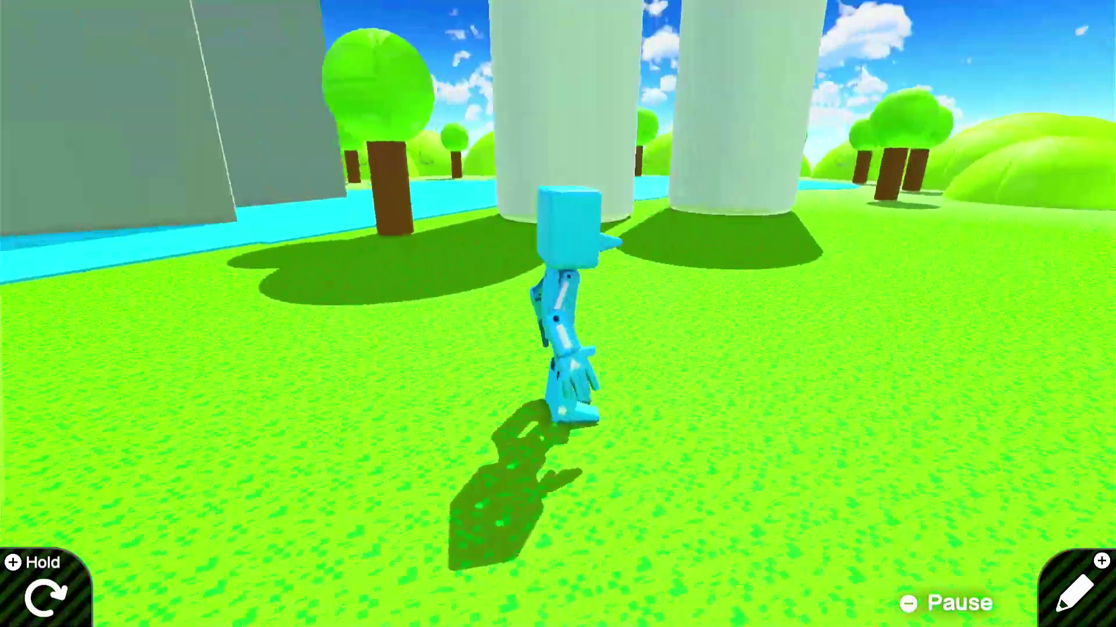
key(Up)
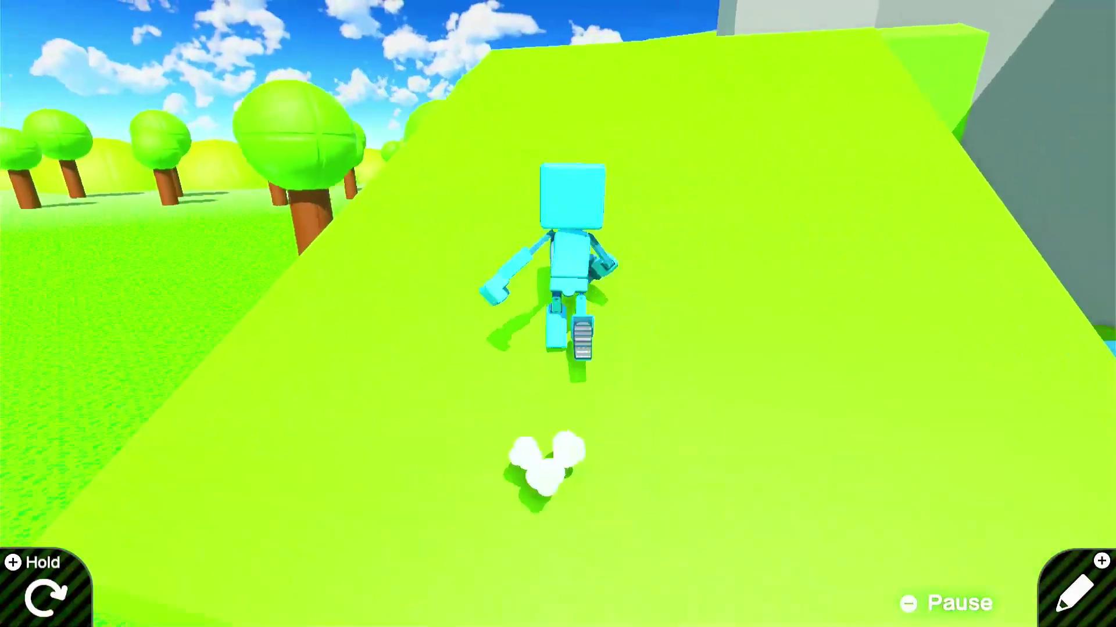
key(Up)
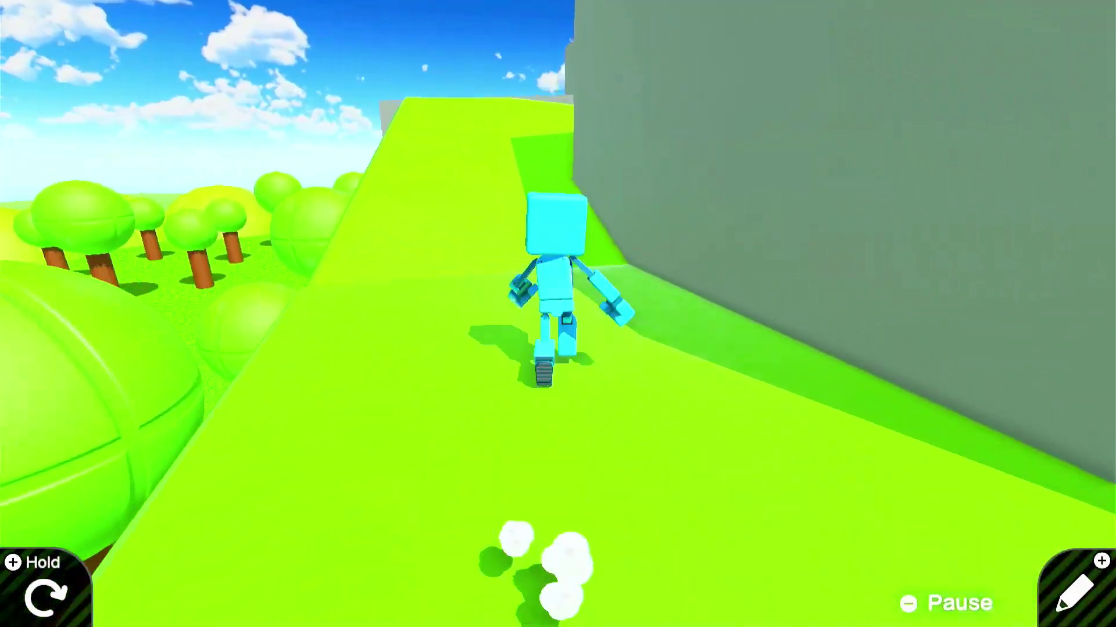
key(Up)
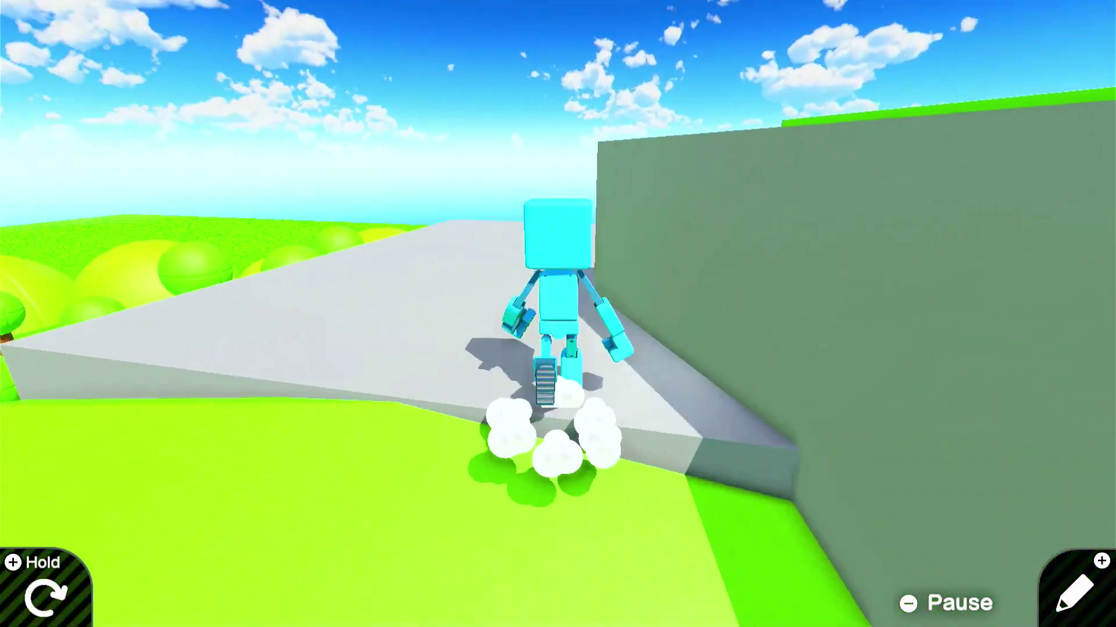
key(Up)
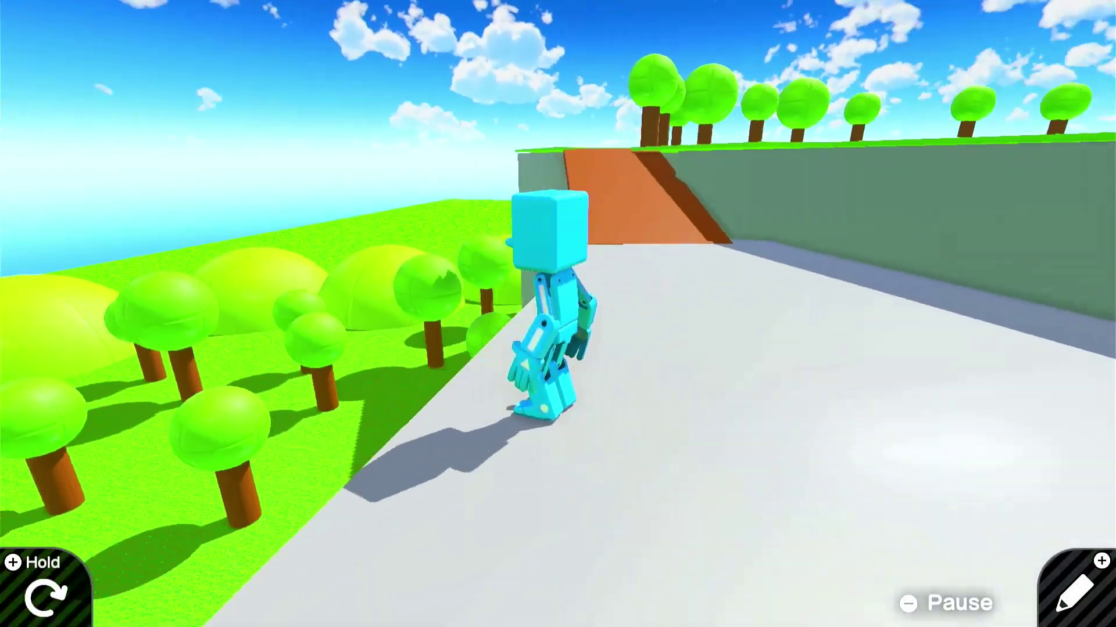
Step: Climb past the brown ramp onto the wooded plateau and run to the apple near the trees
key(Up)
key(space)
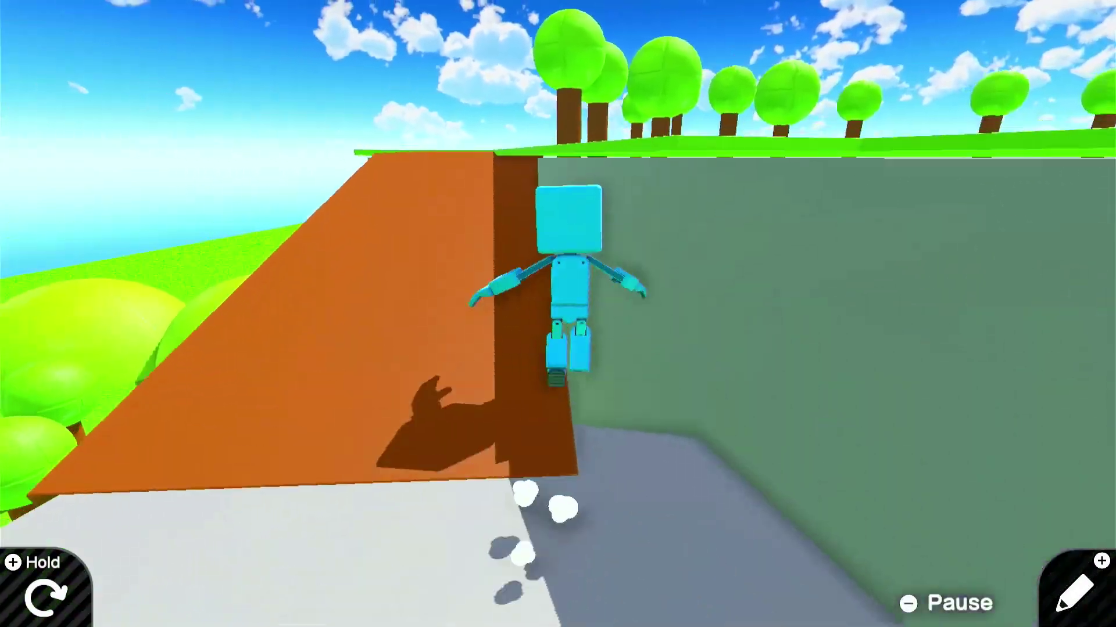
key(space)
key(Up)
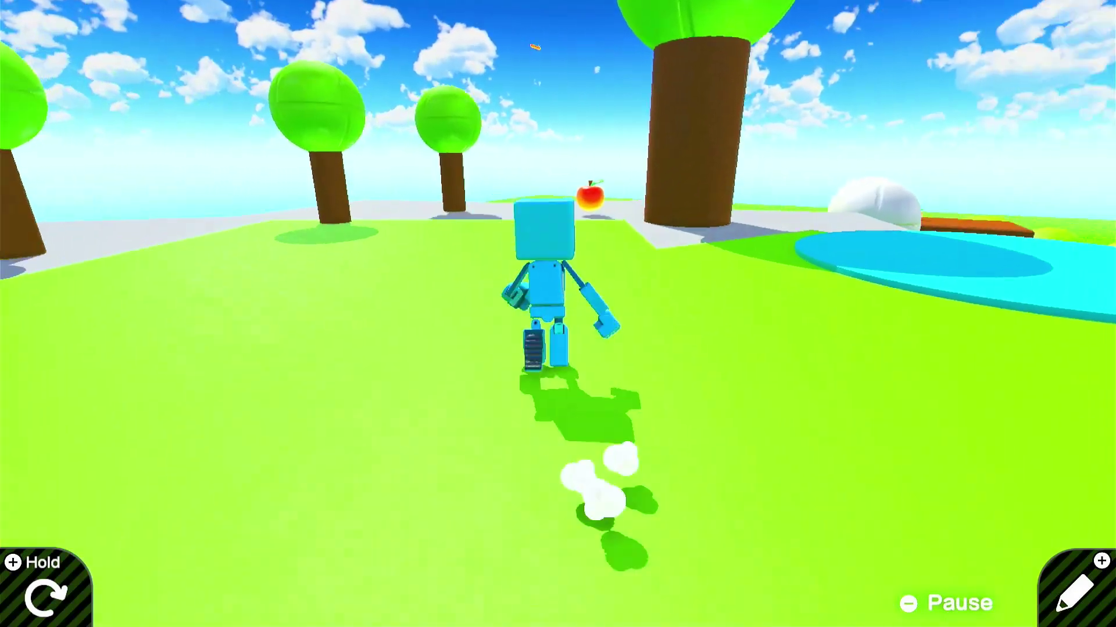
key(Up)
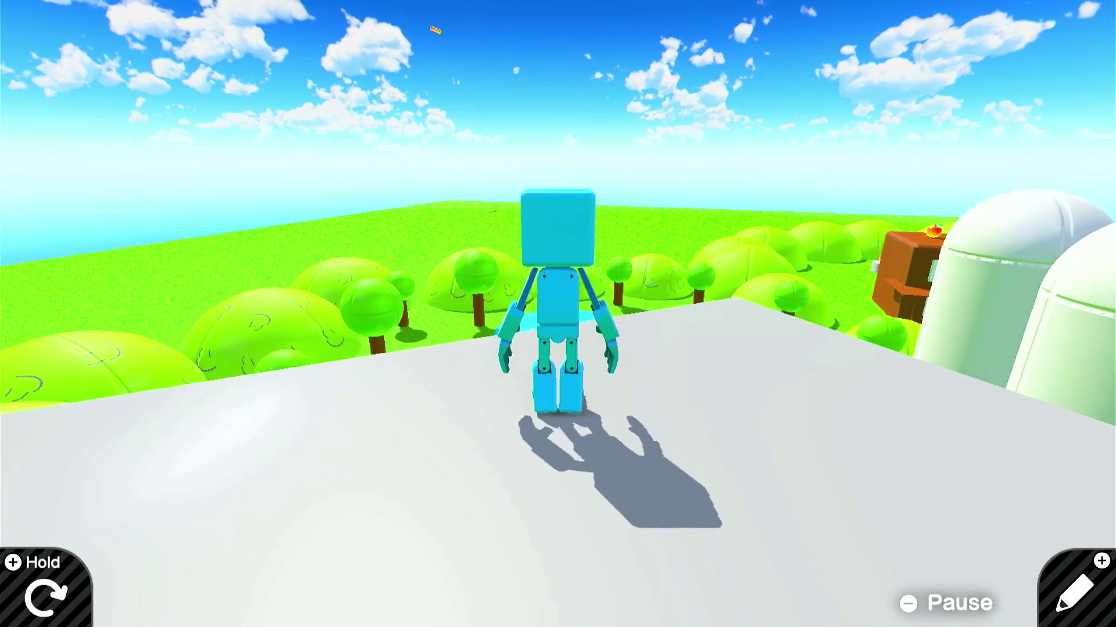
Step: Leap off the plateau into the lake and run across the water to the floating apple
key(Up)
key(space)
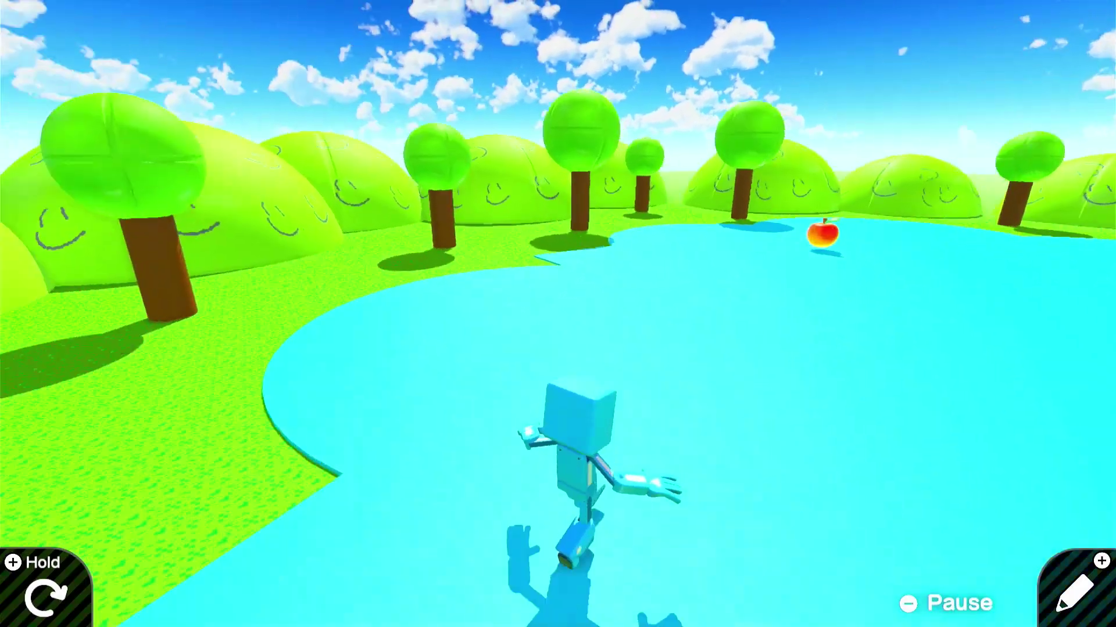
key(Down)
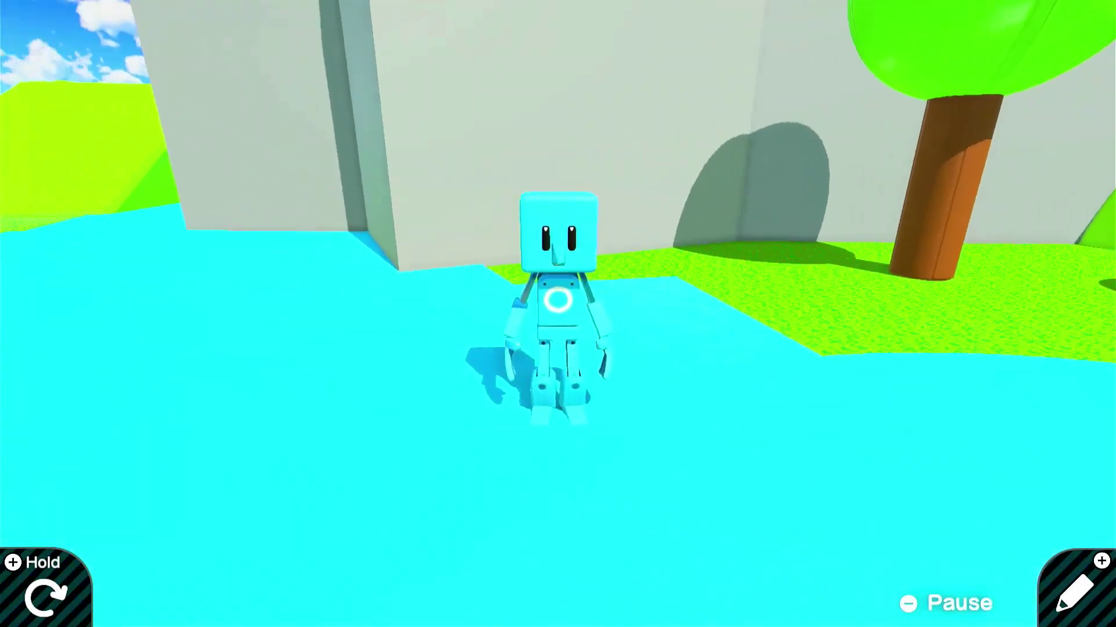
key(Left)
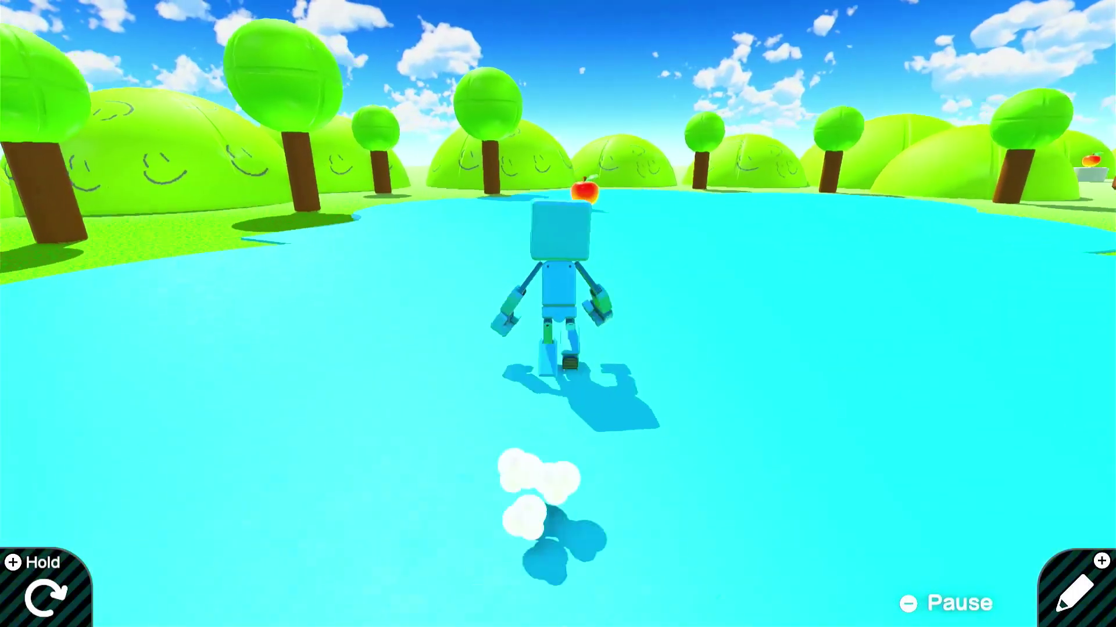
key(Right)
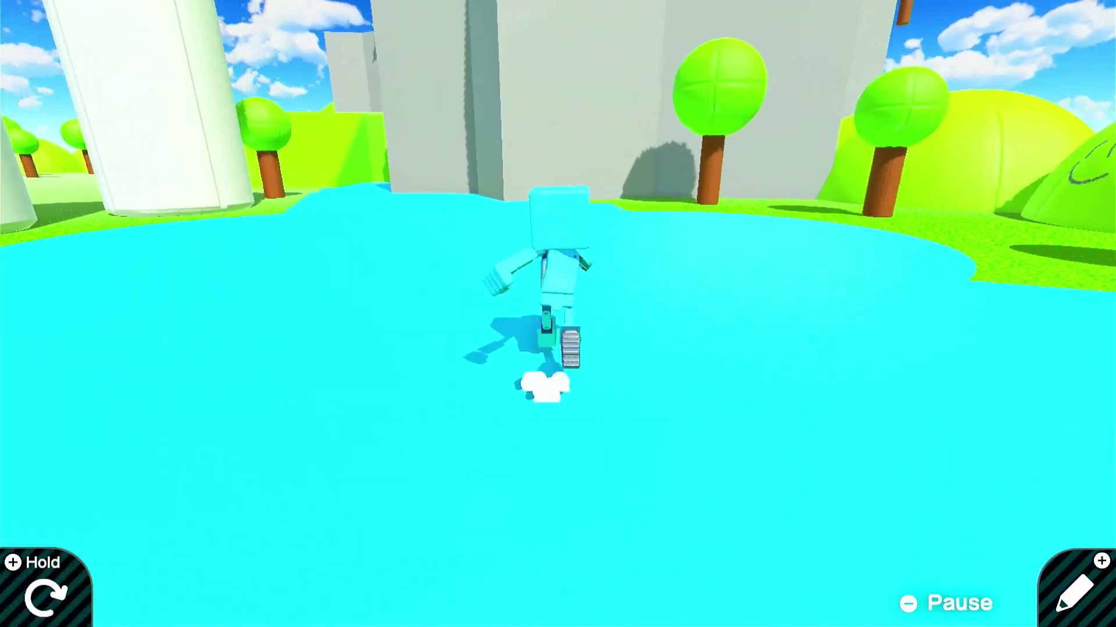
key(Right)
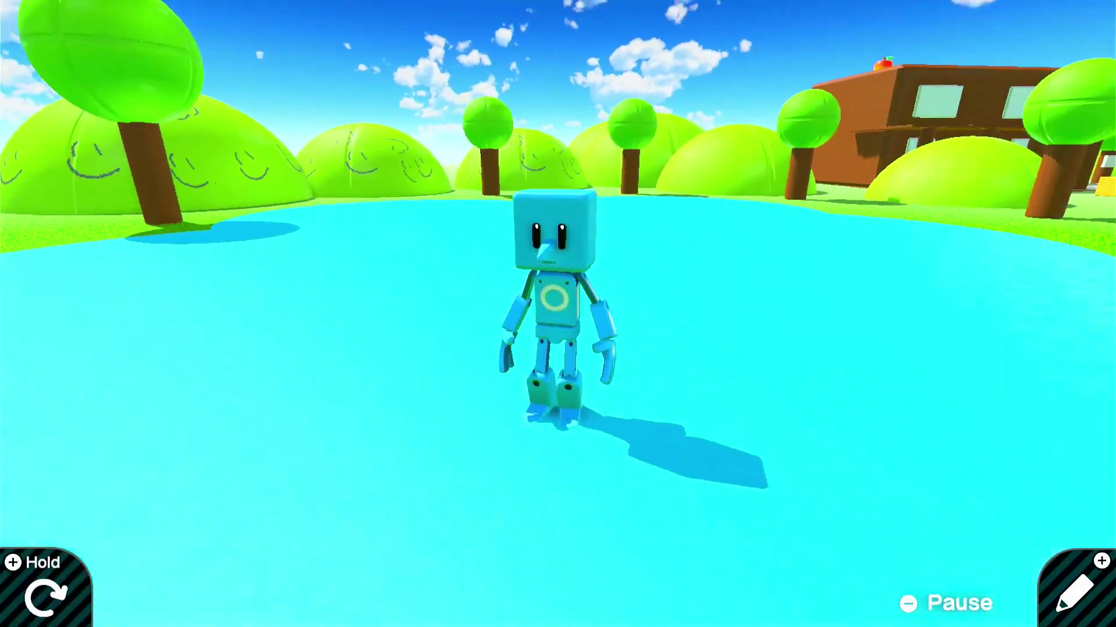
Step: Cross from the lake to the brown house and jump onto its roof to reach the apple
key(Left)
key(Right)
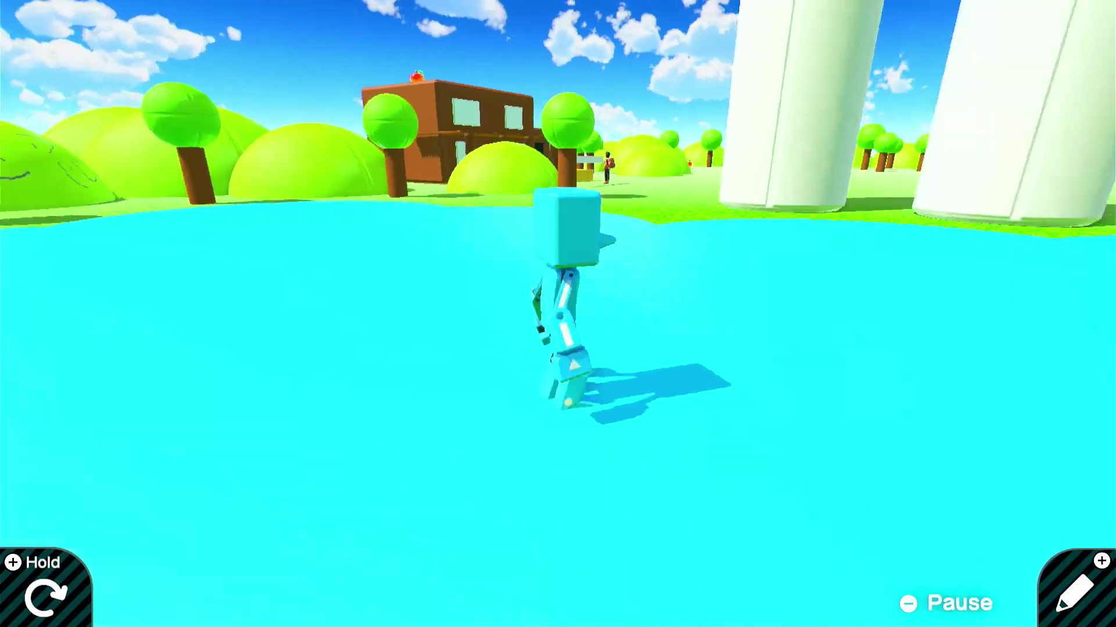
key(Up)
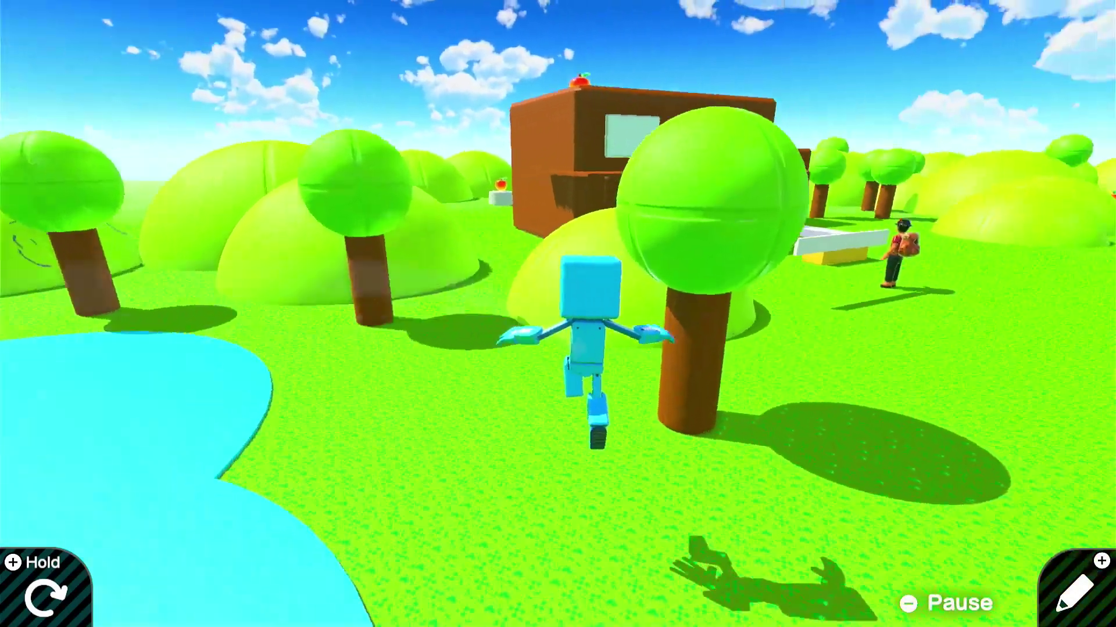
key(space)
key(Up)
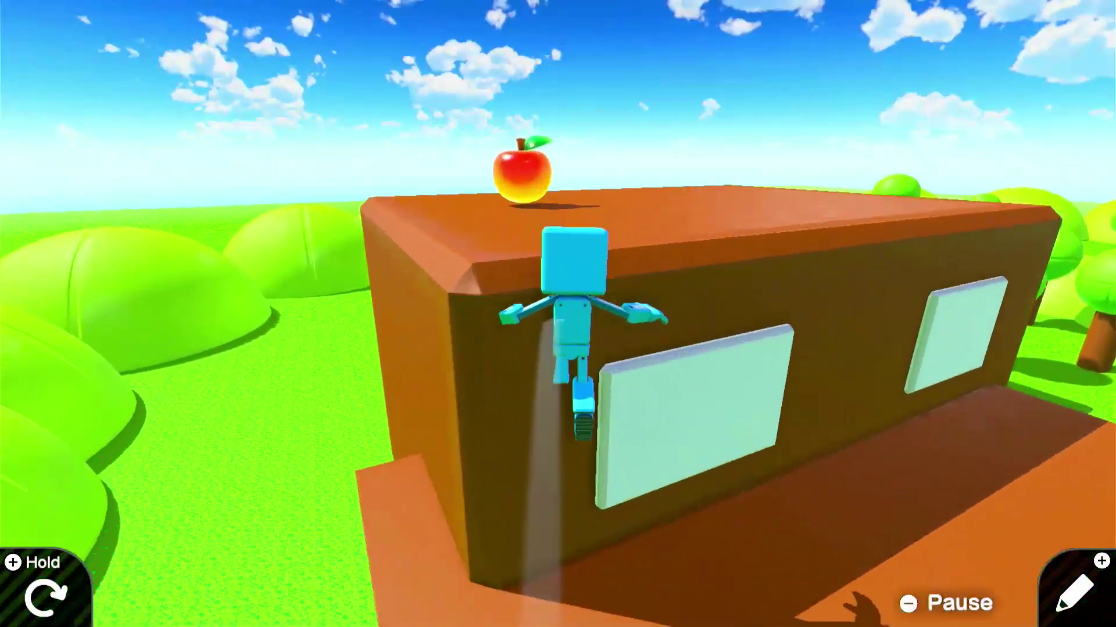
key(space)
key(Up)
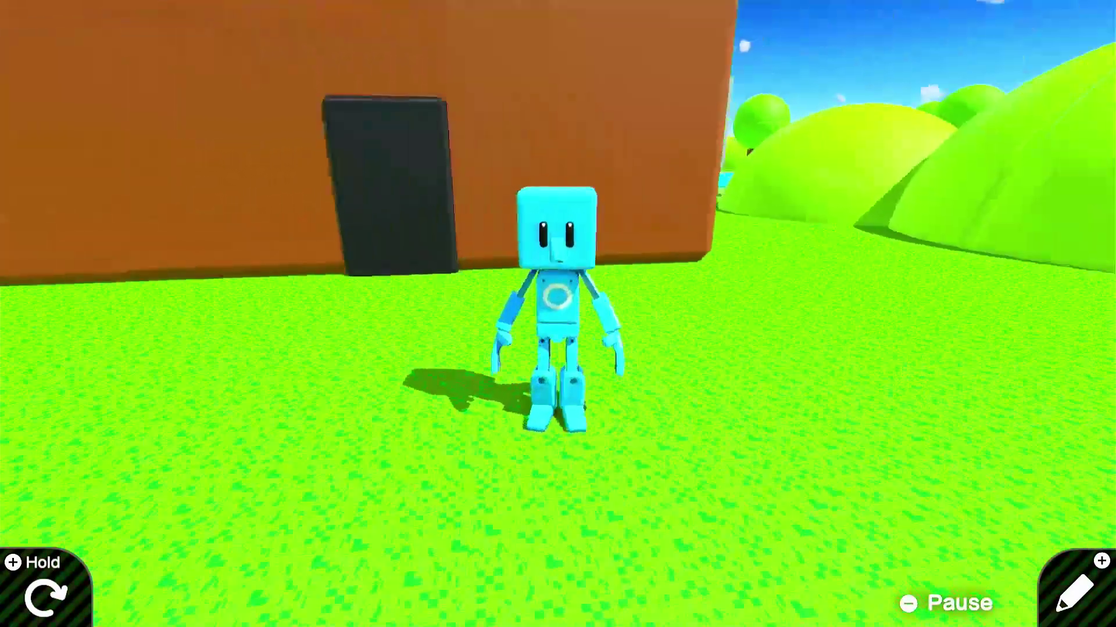
Step: Run the blue character around the brown house and out onto the open meadow facing the white towers
key(Right)
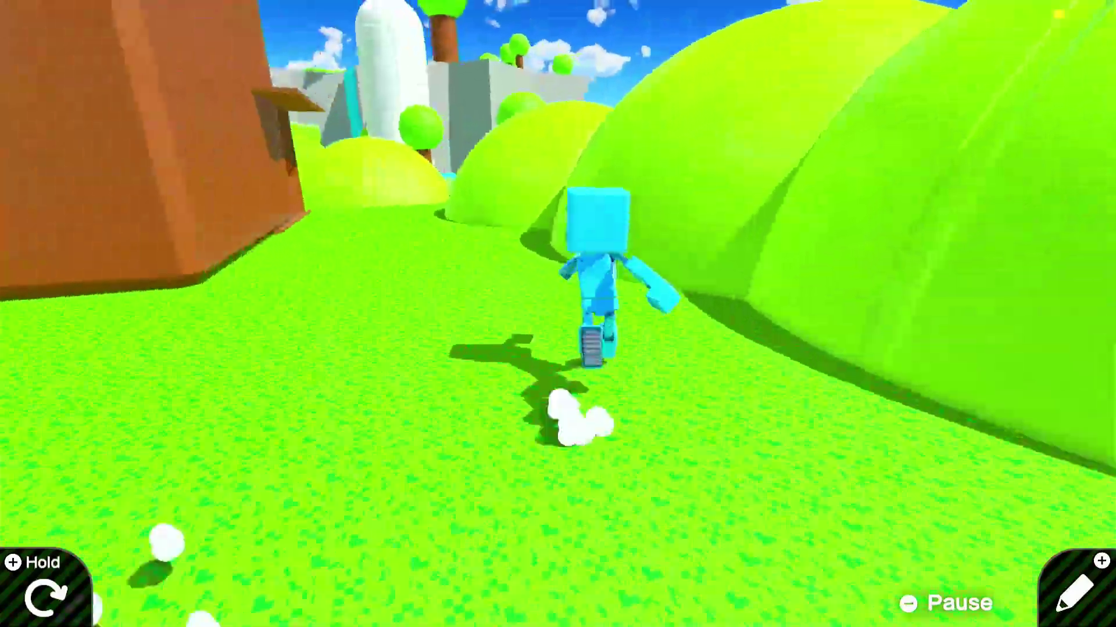
key(Up)
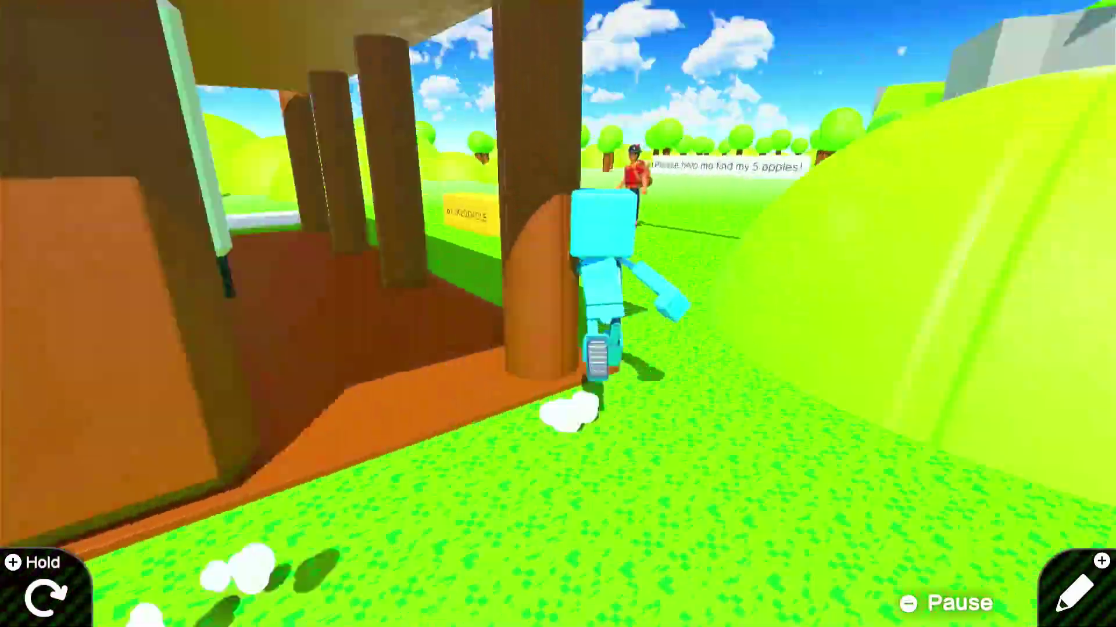
key(Right)
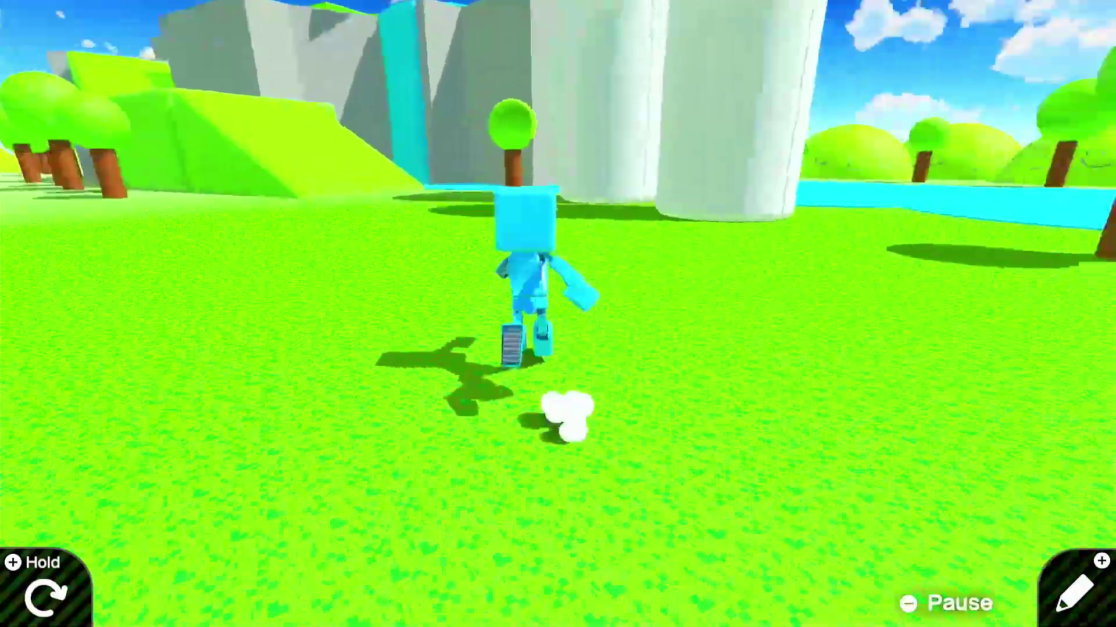
Step: Run past the trees beside the green ramp to the sumo wrestler hidden beneath it by the grey wall
key(Left)
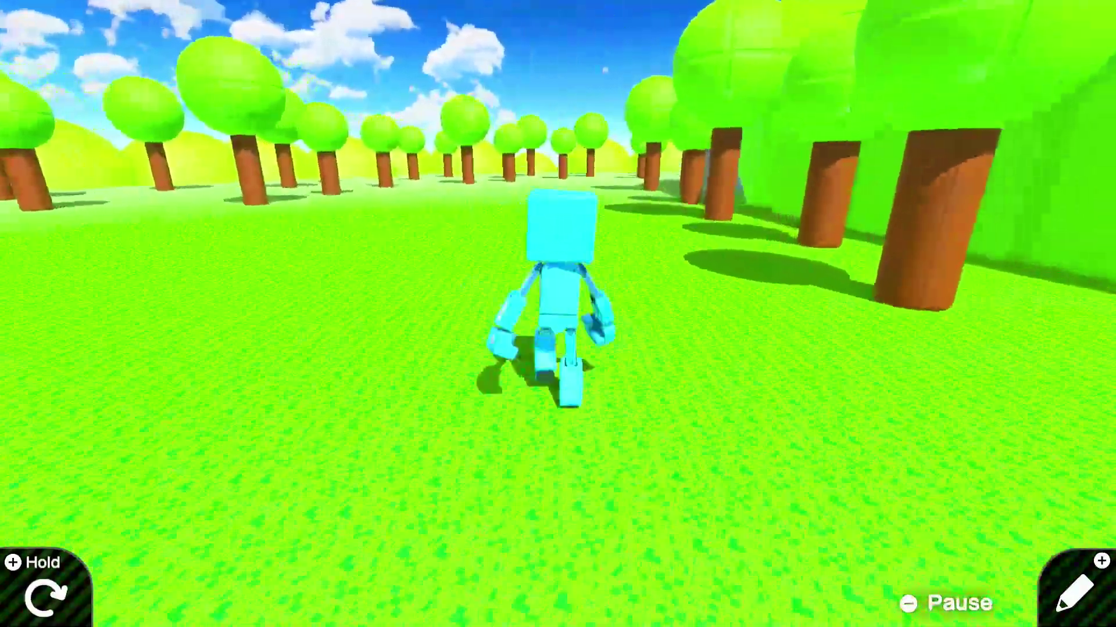
key(Up)
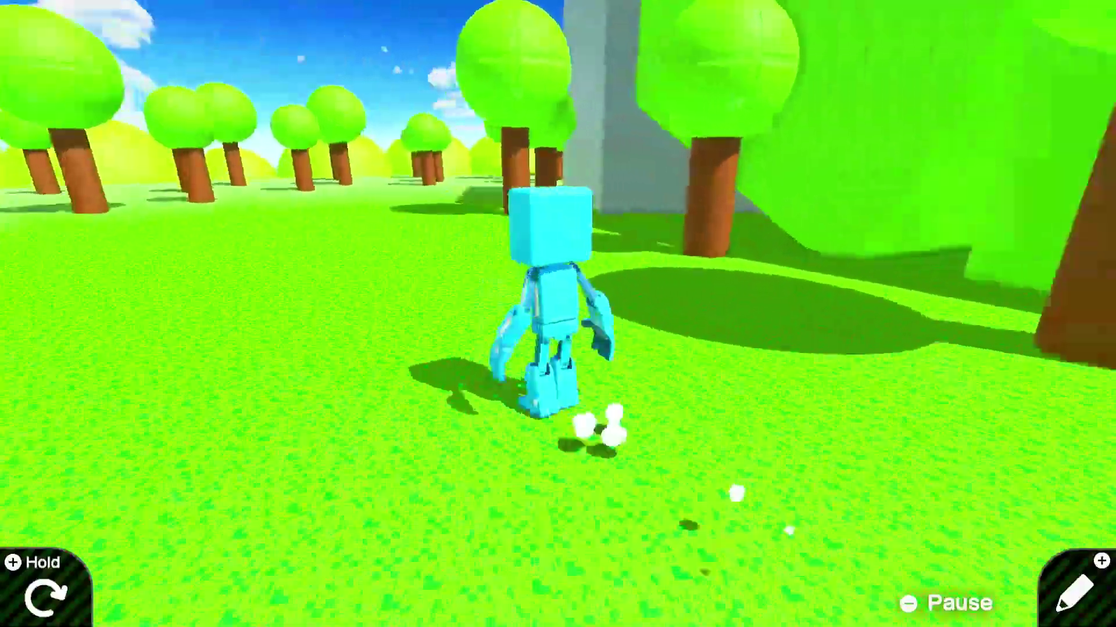
key(Right)
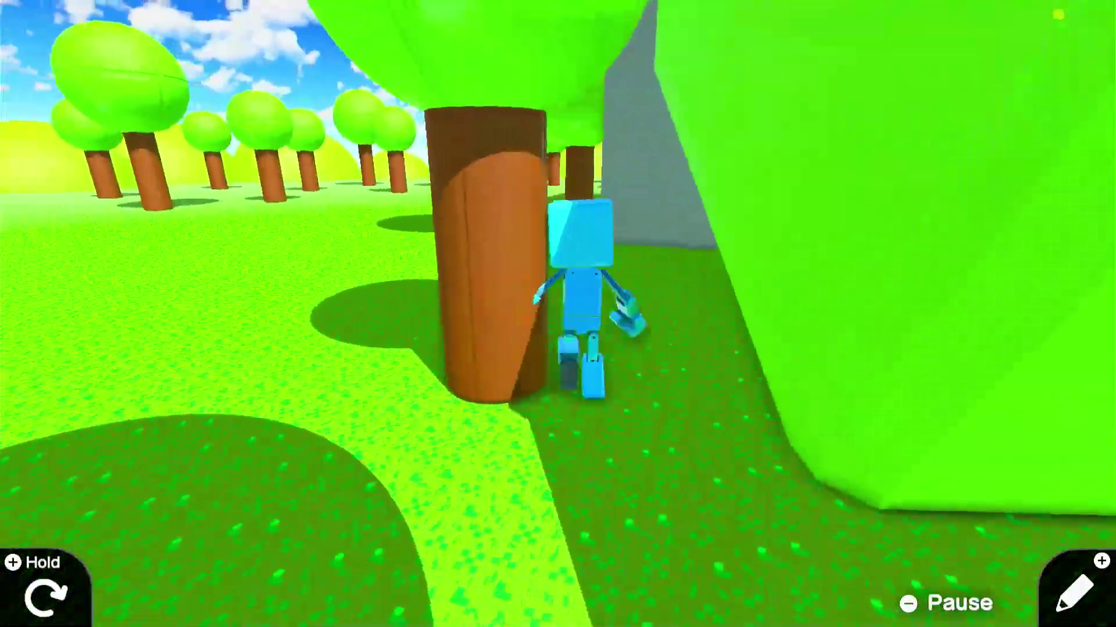
key(Up)
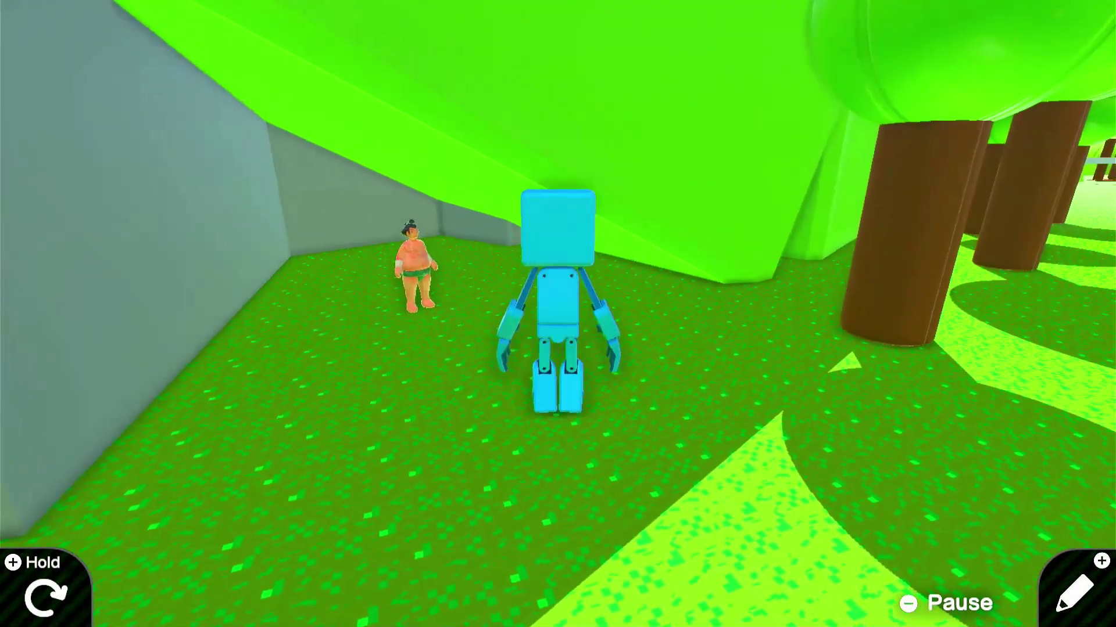
Step: View the screenshot of the hidden sumo wrestler up close in the console's Album, and return to the game
key(super)
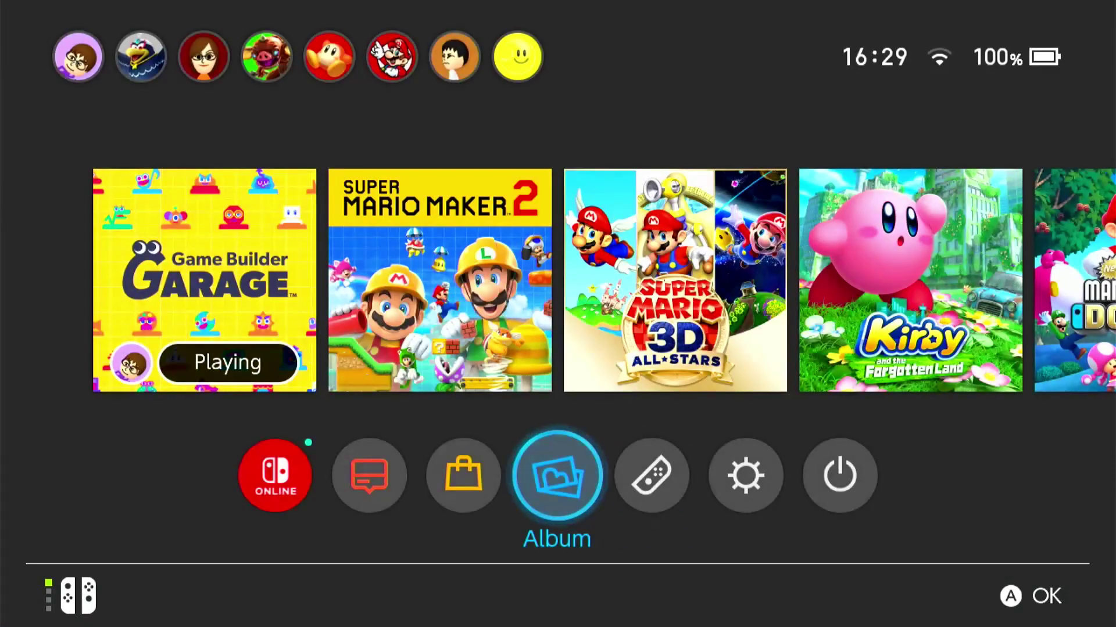
key(Return)
key(Return)
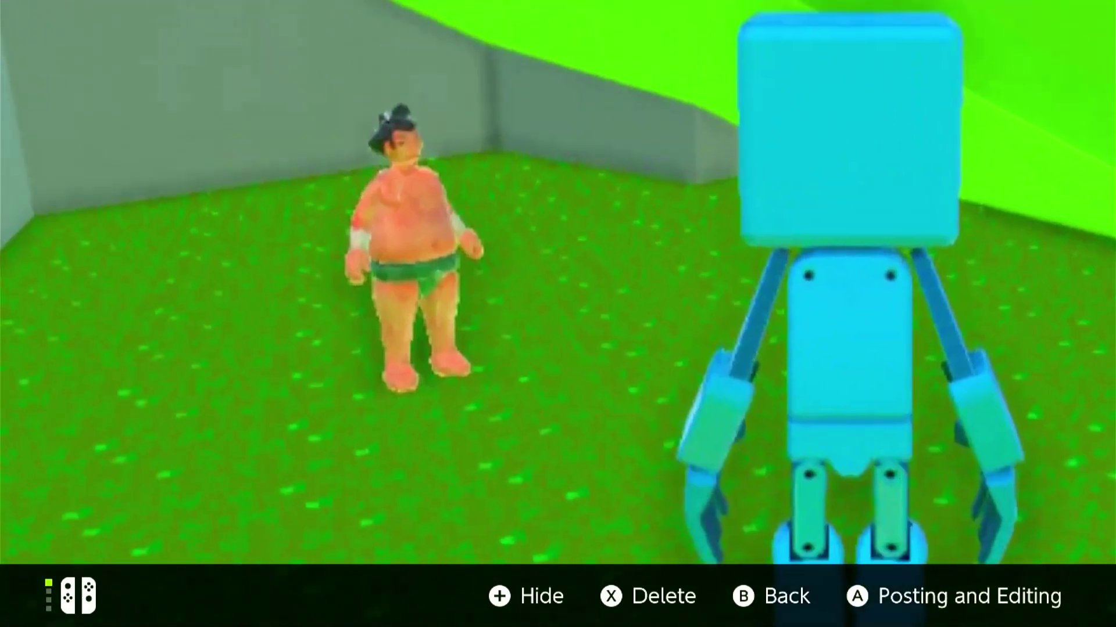
key(b)
key(b)
key(Right)
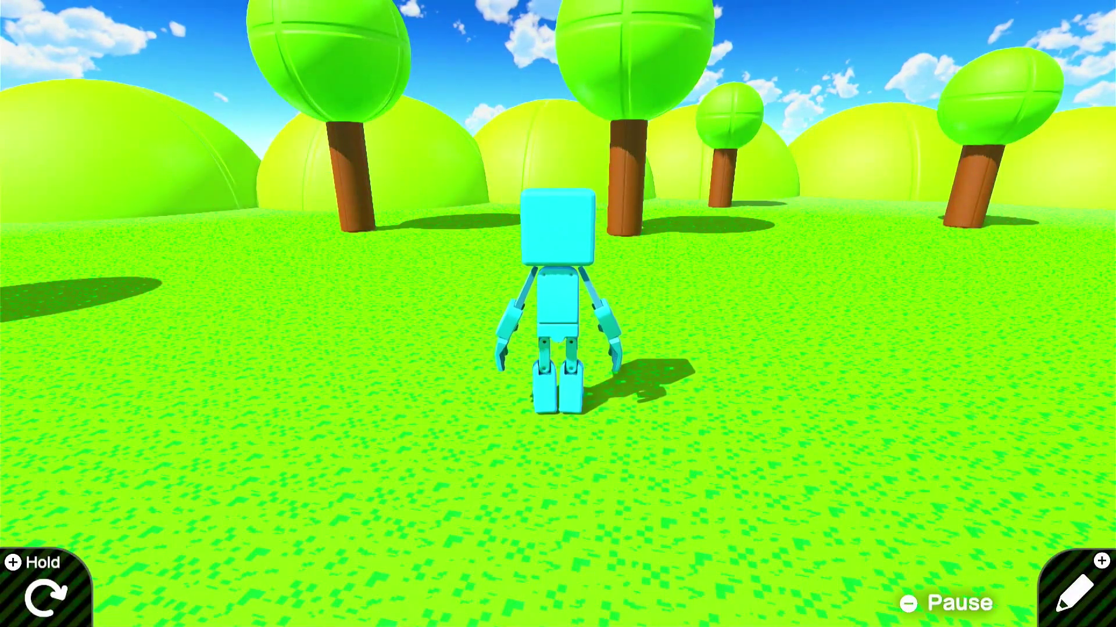
Step: End supersonic appless and begin browsing the saved games in Free Programming
key(minus)
key(Down)
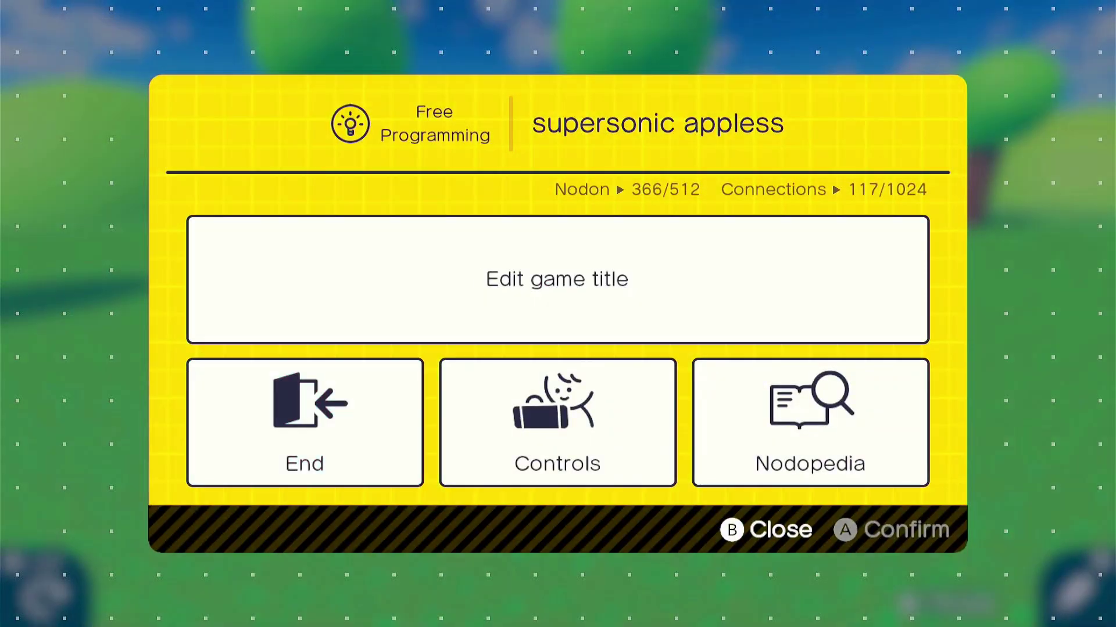
key(Down)
key(Down)
key(Down)
key(Down)
key(Down)
key(Down)
key(Down)
key(Down)
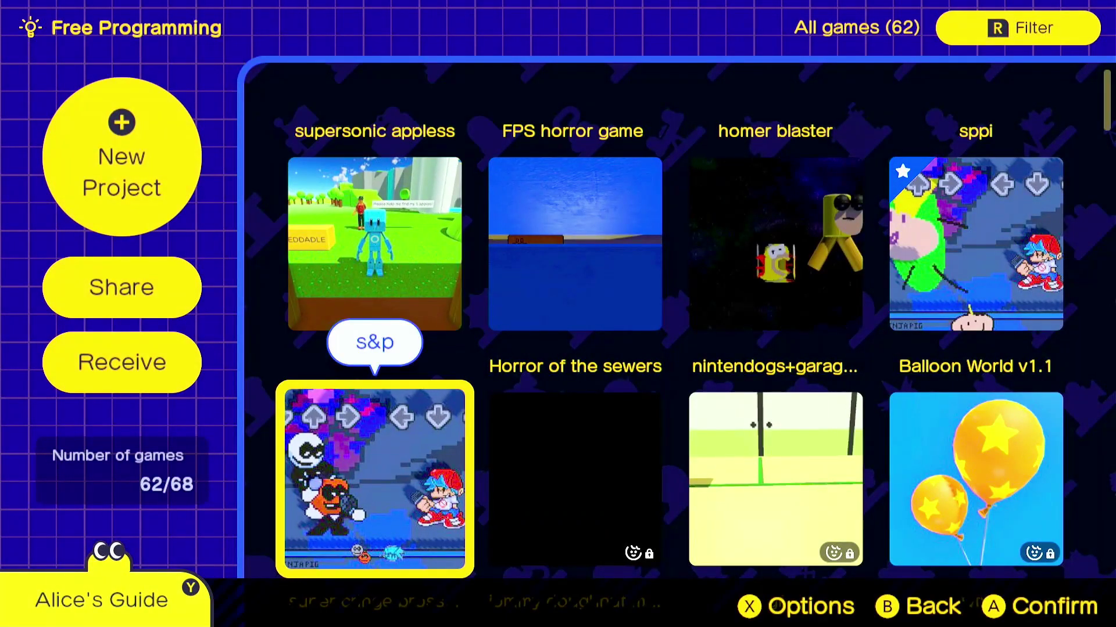
Step: Look through the remaining saved games down to the final rows around planet kirby
key(Down)
key(Down)
key(Down)
key(Down)
key(Down)
key(Down)
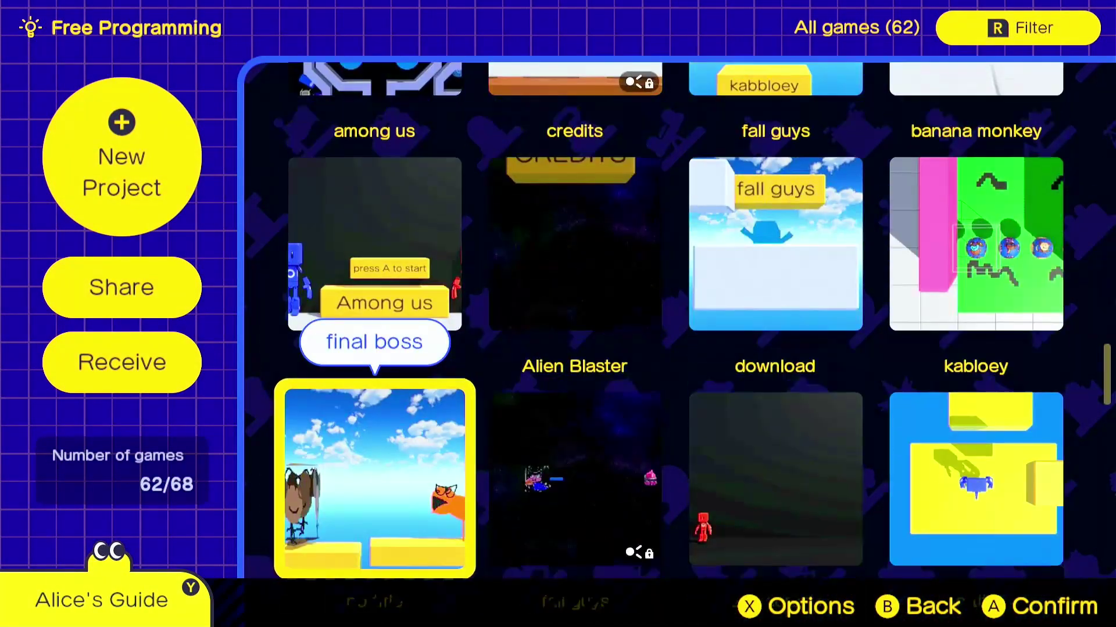
key(Up)
key(Right)
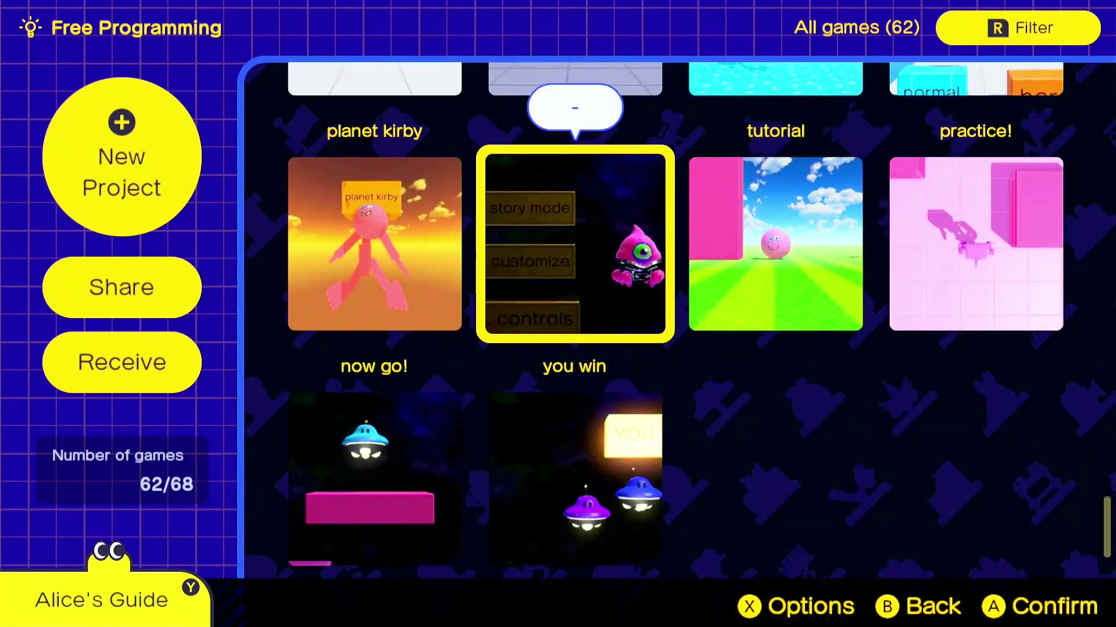
key(Left)
key(Up)
key(Down)
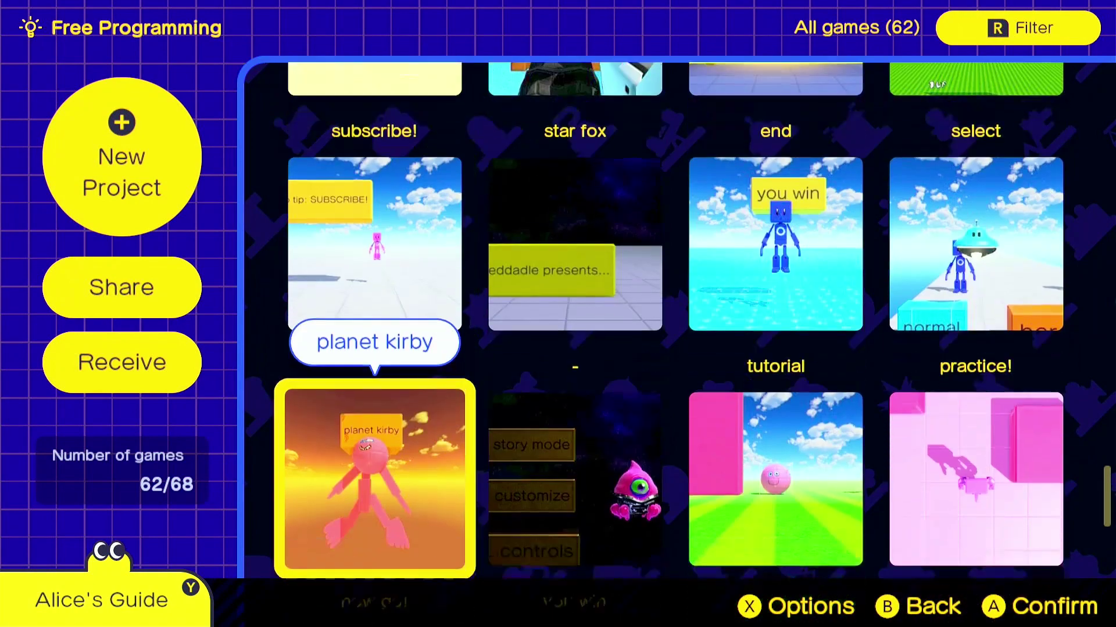
Step: Find the ice climbers game further up the saved games list and launch it
key(Up)
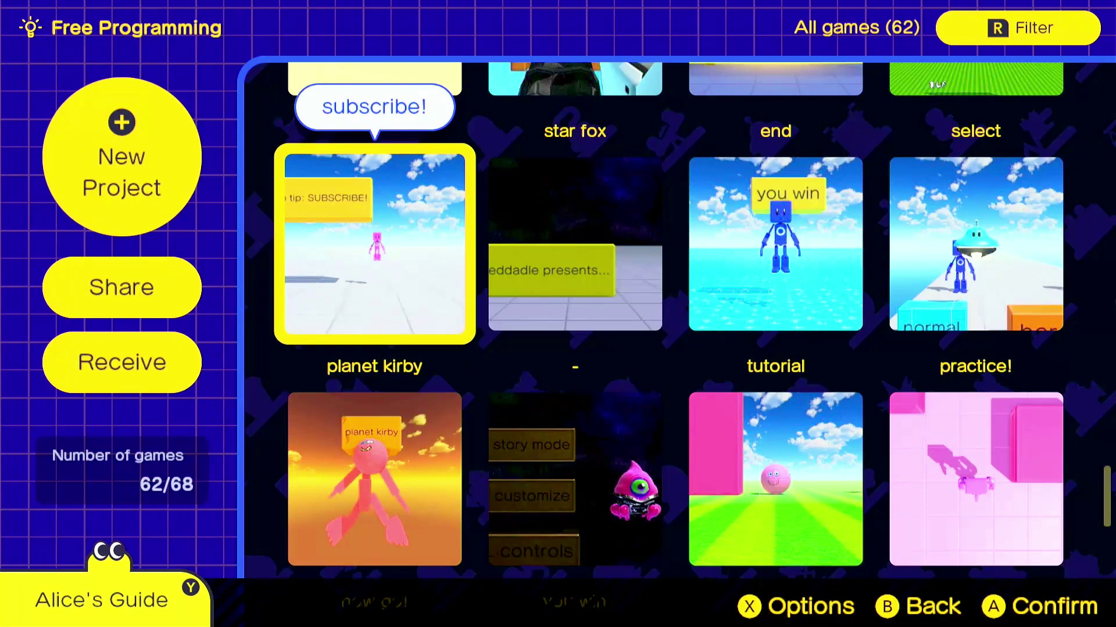
key(Up)
key(Up)
key(Up)
key(Up)
key(Up)
key(Up)
key(Up)
key(Up)
key(a)
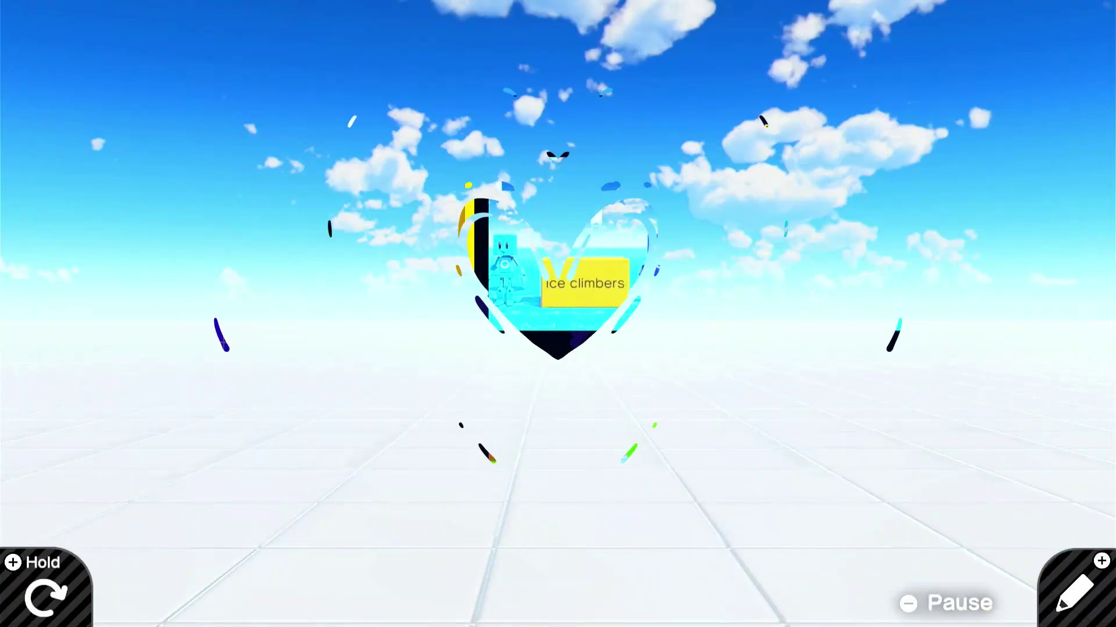